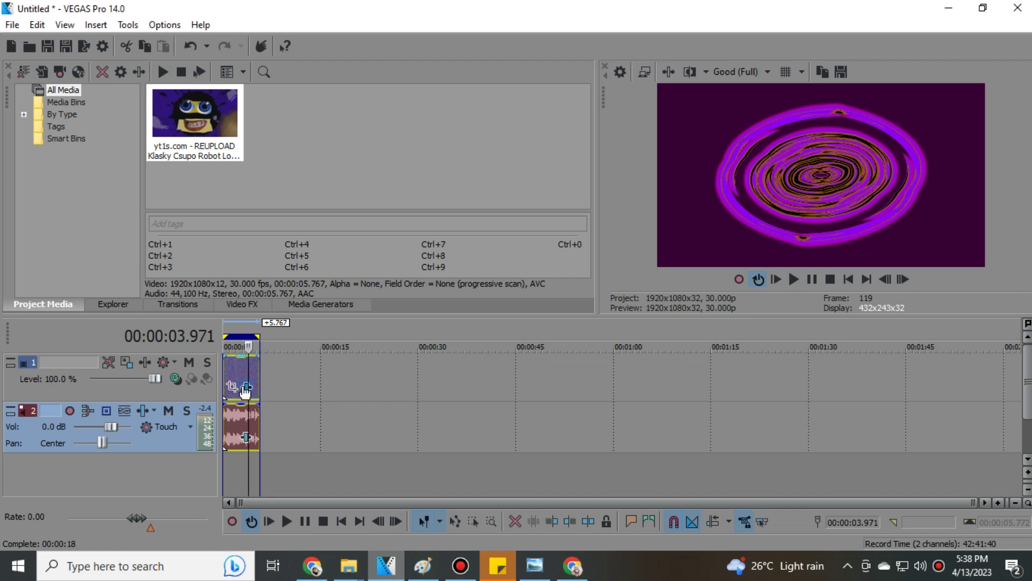
Step: Set the clip's first Swirl effect preset to Maximum Swirl, Counter Clockwise
left_click(244, 388)
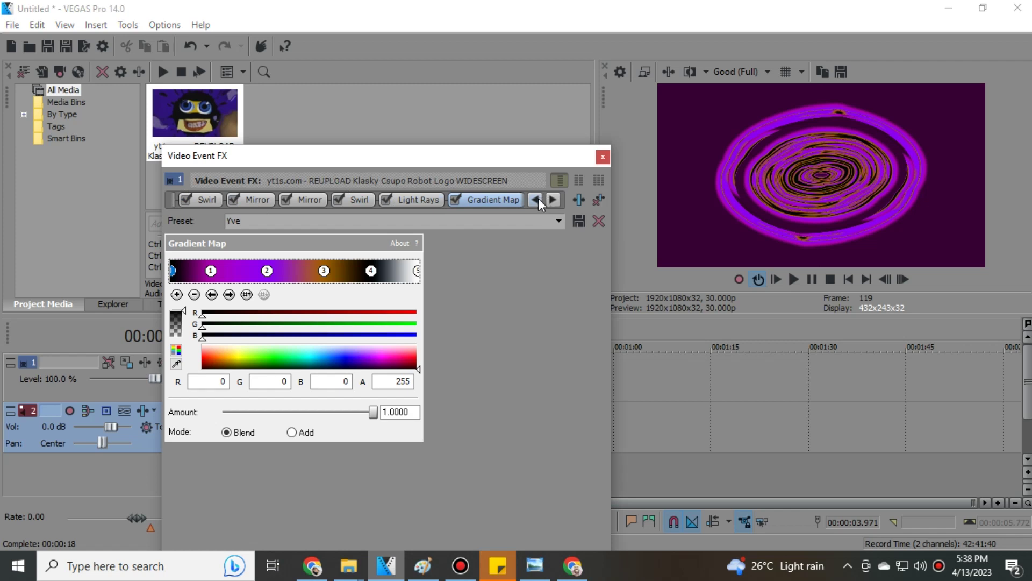
left_click(538, 199)
left_click(249, 199)
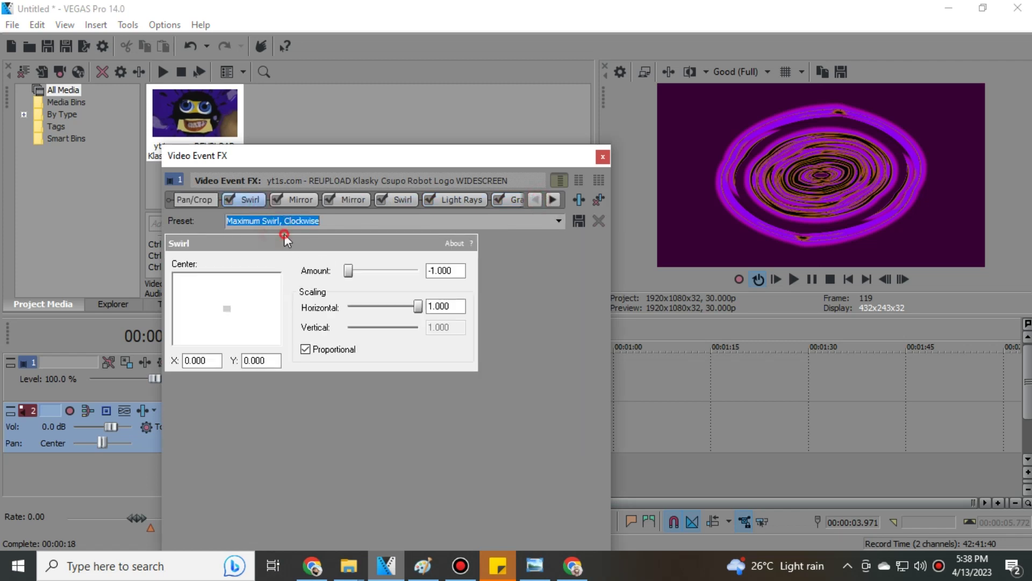
left_click(558, 221)
left_click(306, 263)
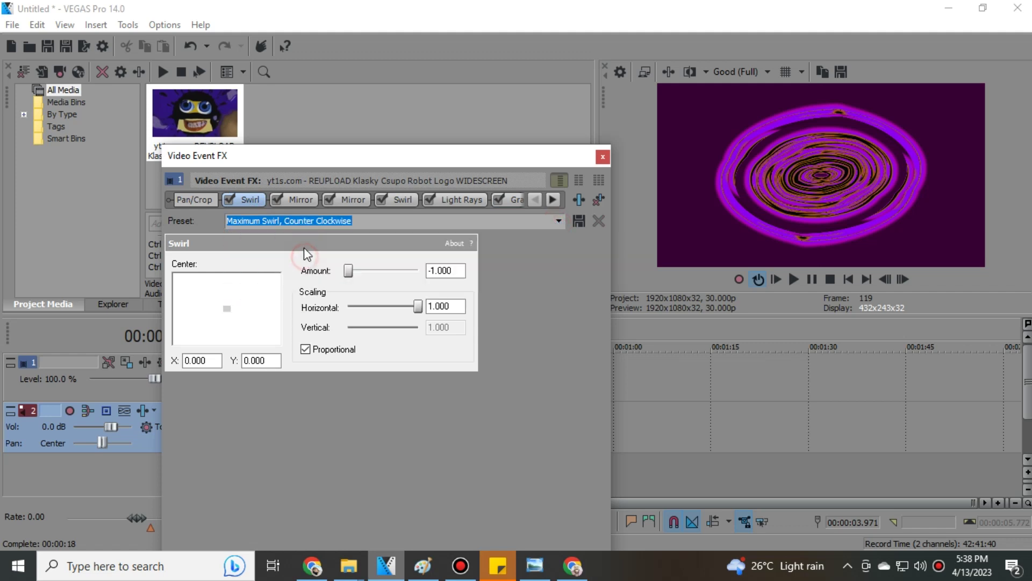
Step: Review the Mirror, second Swirl, Light Rays and Gradient Map effects in the chain
left_click(299, 199)
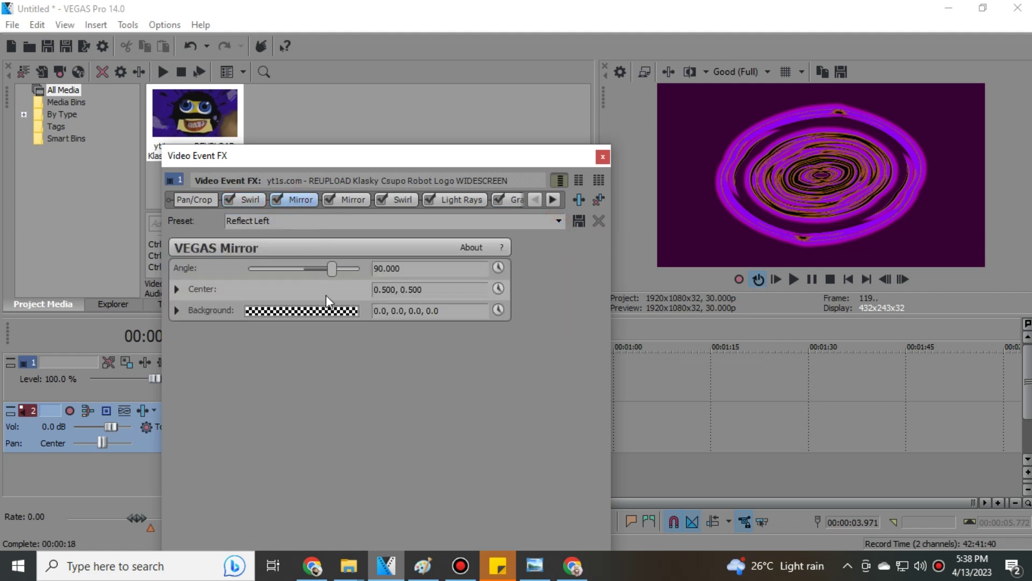
left_click(359, 201)
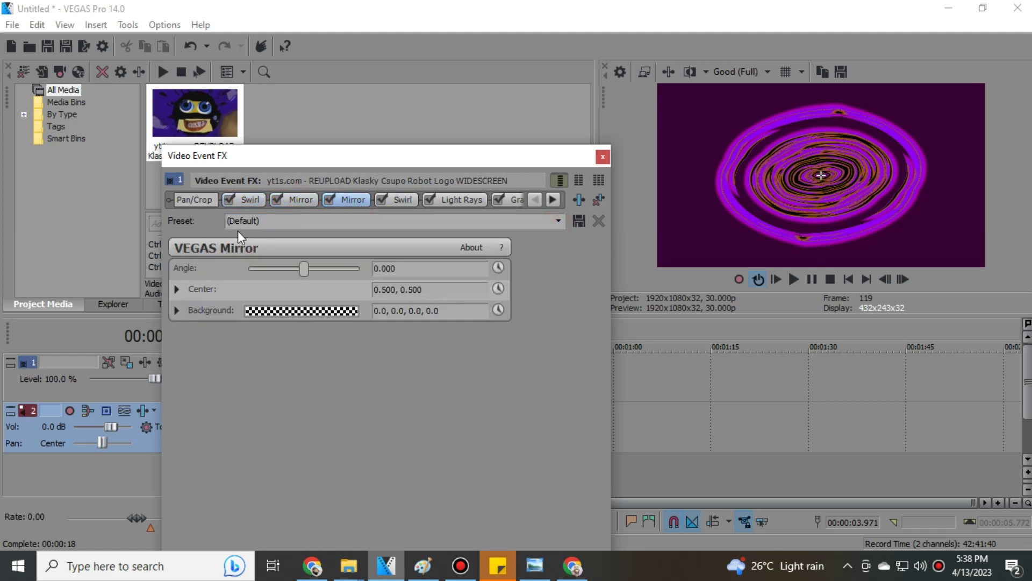
left_click(398, 199)
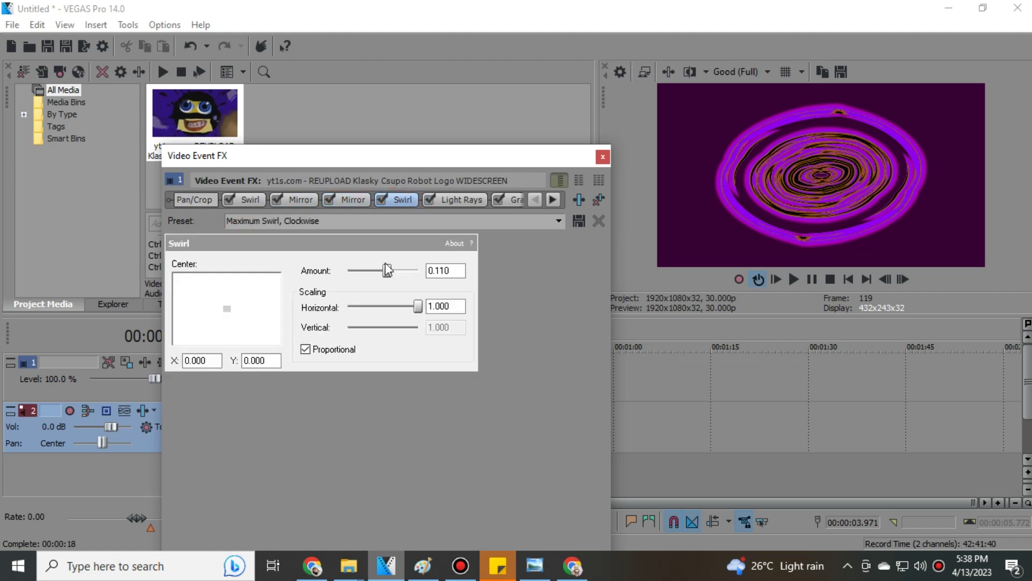
left_click(463, 200)
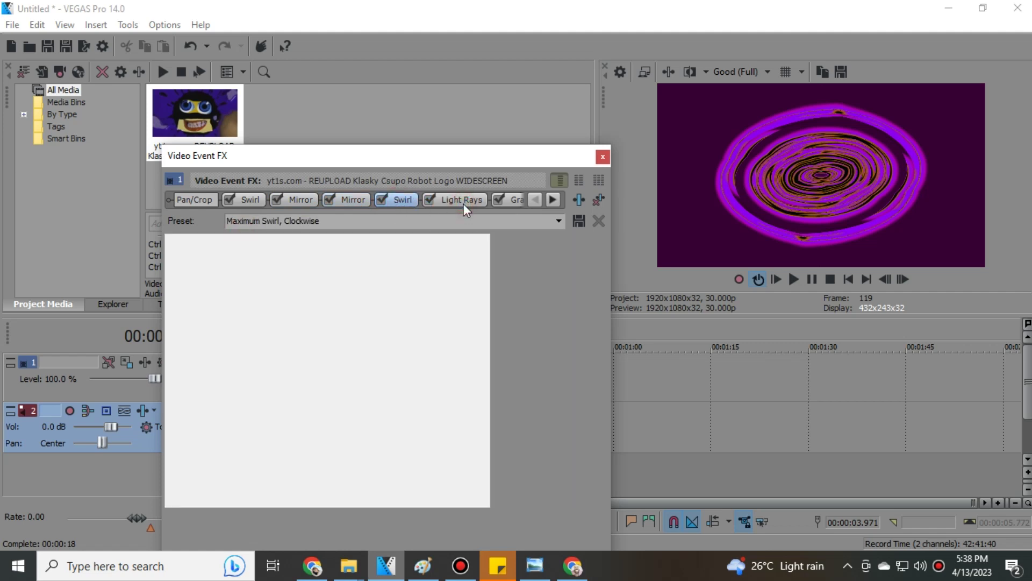
left_click(553, 200)
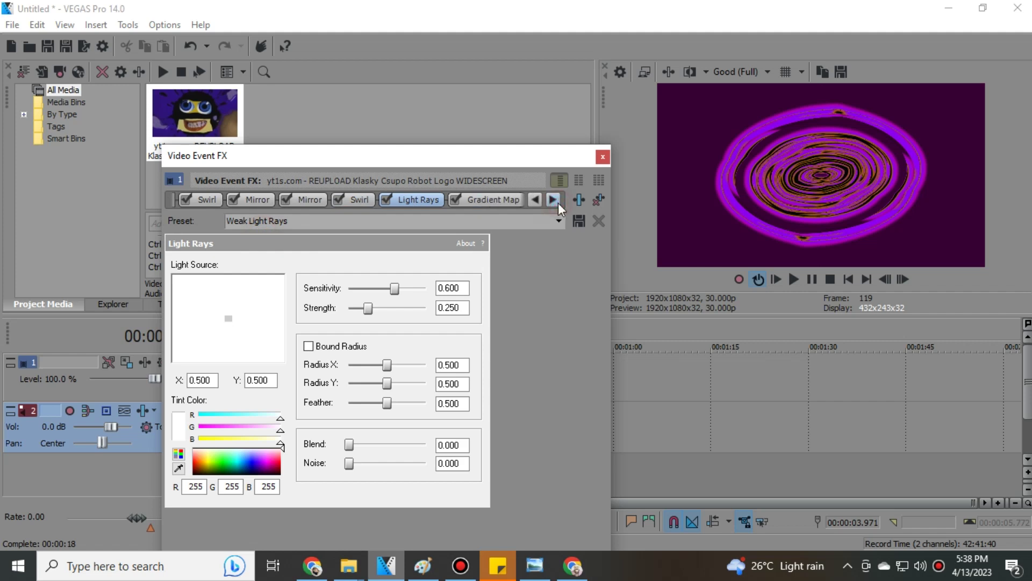
left_click(480, 200)
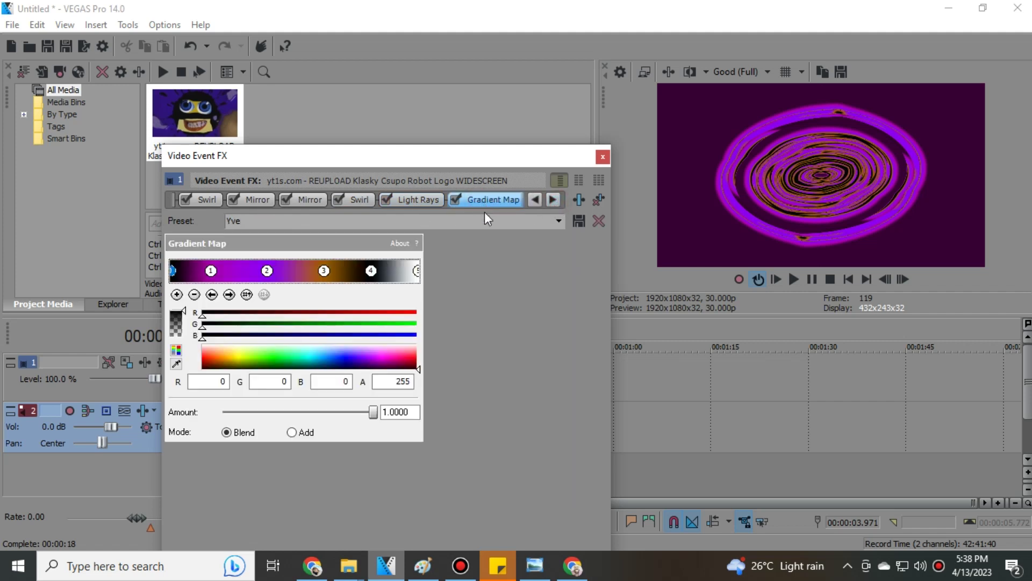
left_click(230, 294)
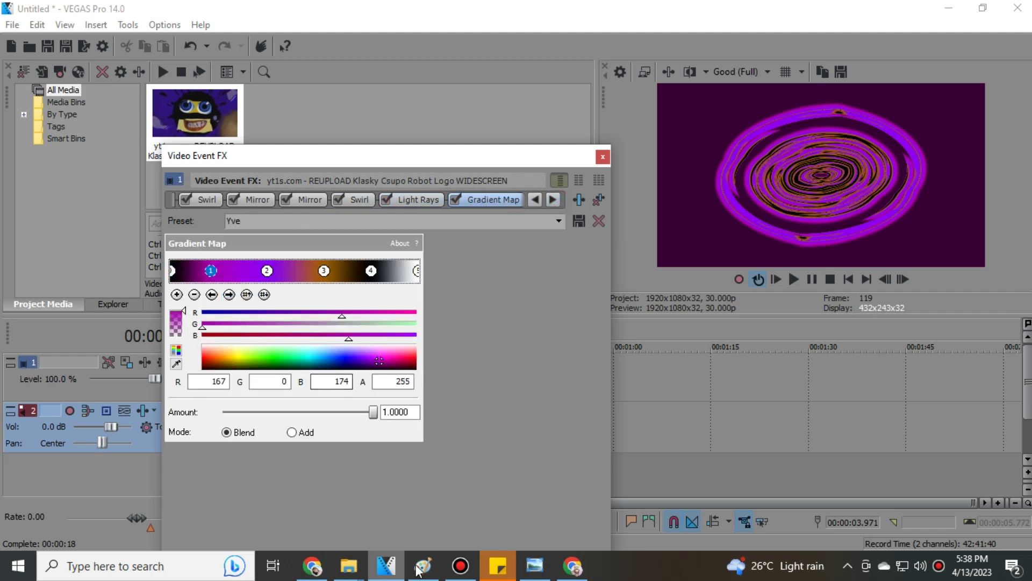
Step: Bring up the YouTube video and write the note 'bro' above the pinned comment
left_click(574, 568)
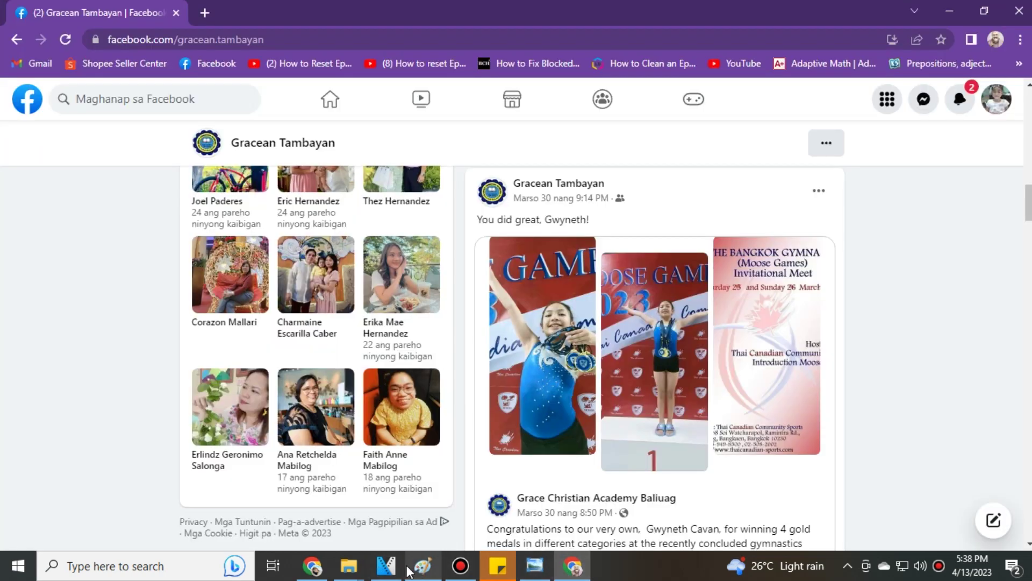
left_click(314, 567)
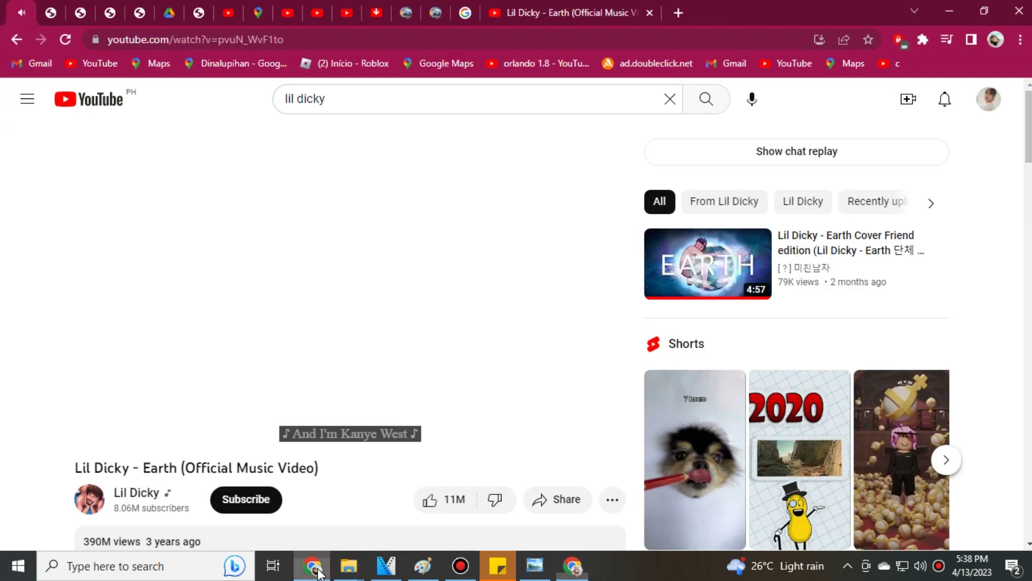
scroll(335, 484, "down", 3)
scroll(335, 484, "up", 3)
scroll(335, 483, "down", 5)
scroll(335, 482, "down", 3)
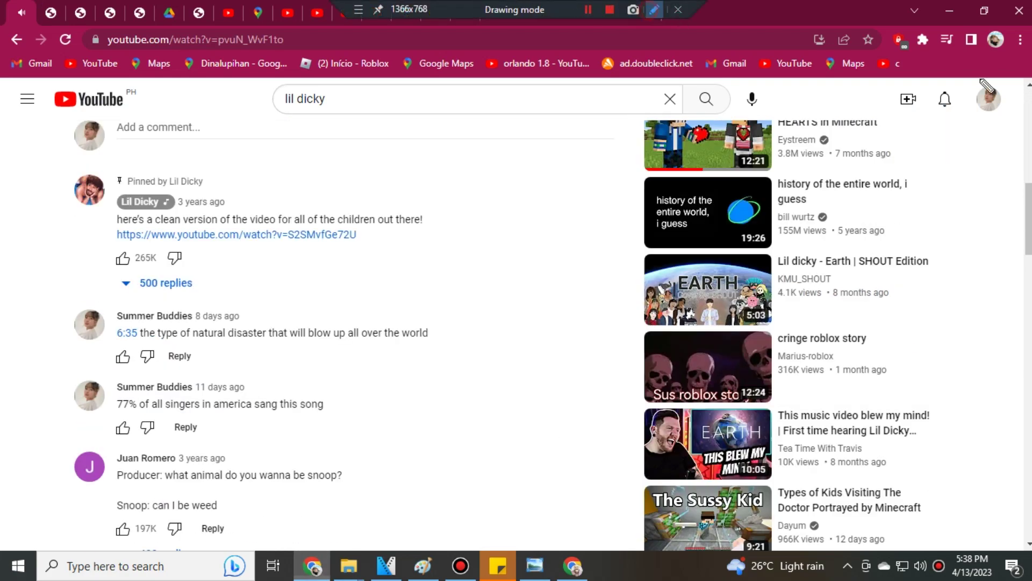
left_click(655, 9)
left_click(1022, 179)
left_click(276, 185)
type("bro")
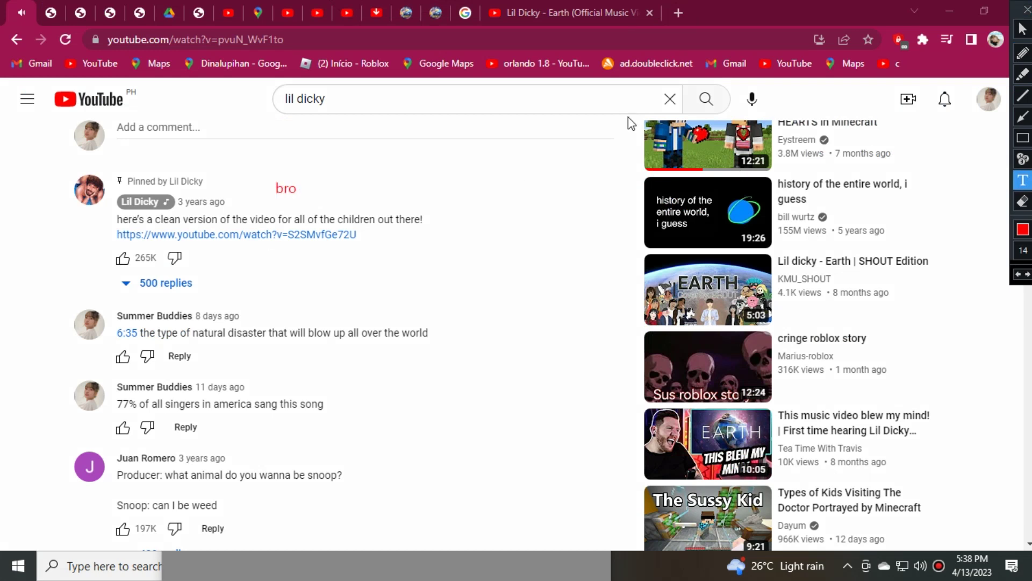
left_click(4, 395)
left_click(1021, 74)
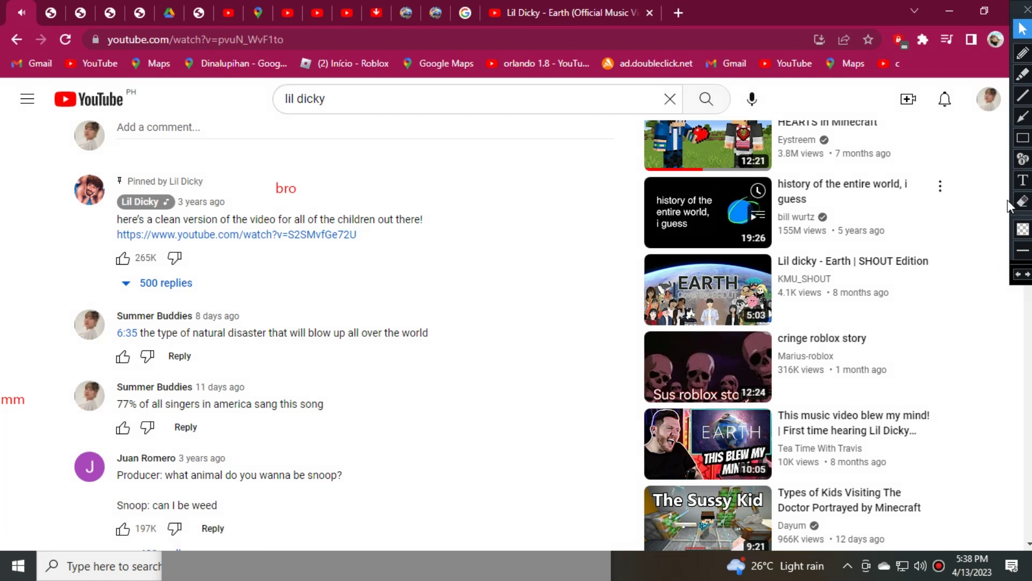
Step: Add the note 'i was just on facebook' beside 'bro'
left_click(1022, 179)
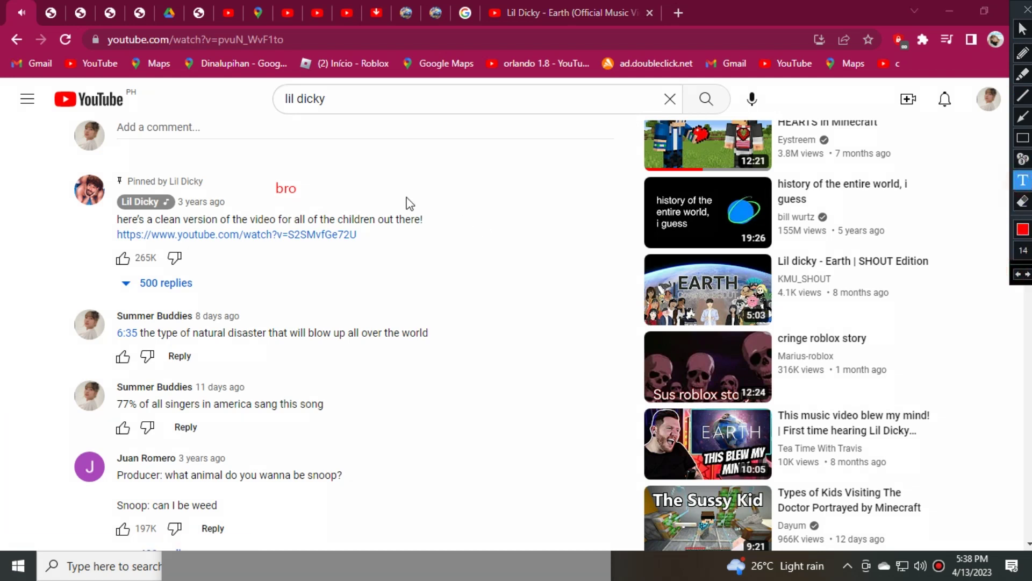
left_click(298, 193)
type("i was just on facebook")
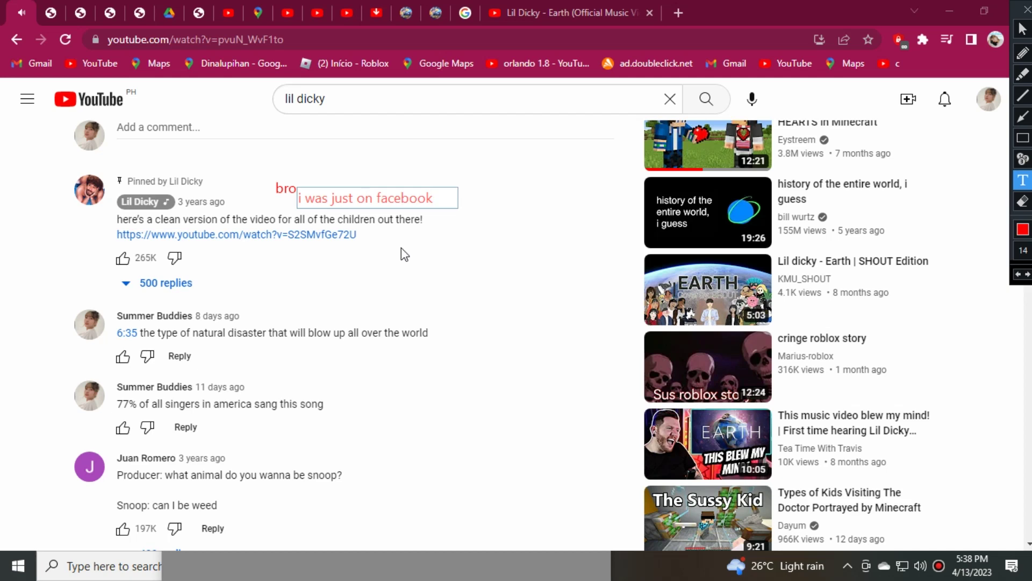
left_click(401, 249)
left_click(1022, 31)
scroll(395, 266, "up", 10)
scroll(395, 266, "up", 3)
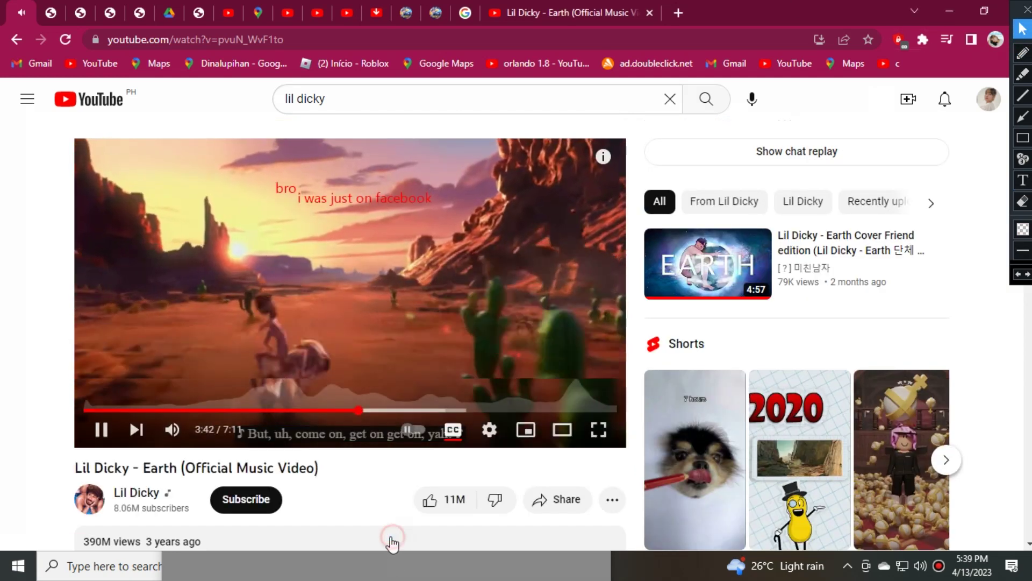
Step: Step through the Gradient Map's last three colour stops to white, then close Video Event FX
left_click(403, 570)
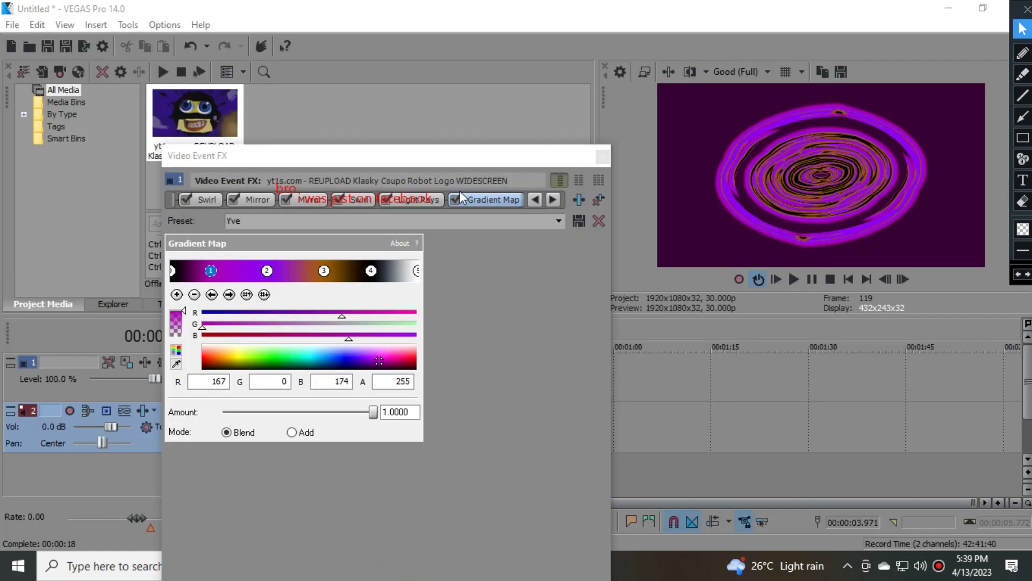
left_click_drag(482, 65, 500, 29)
left_click(260, 172)
left_click(260, 173)
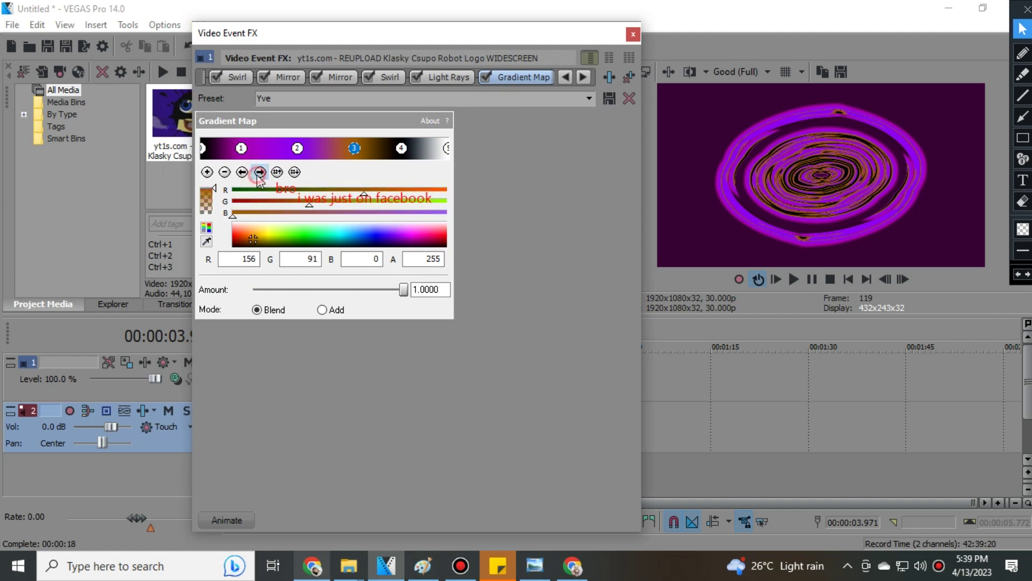
left_click(260, 172)
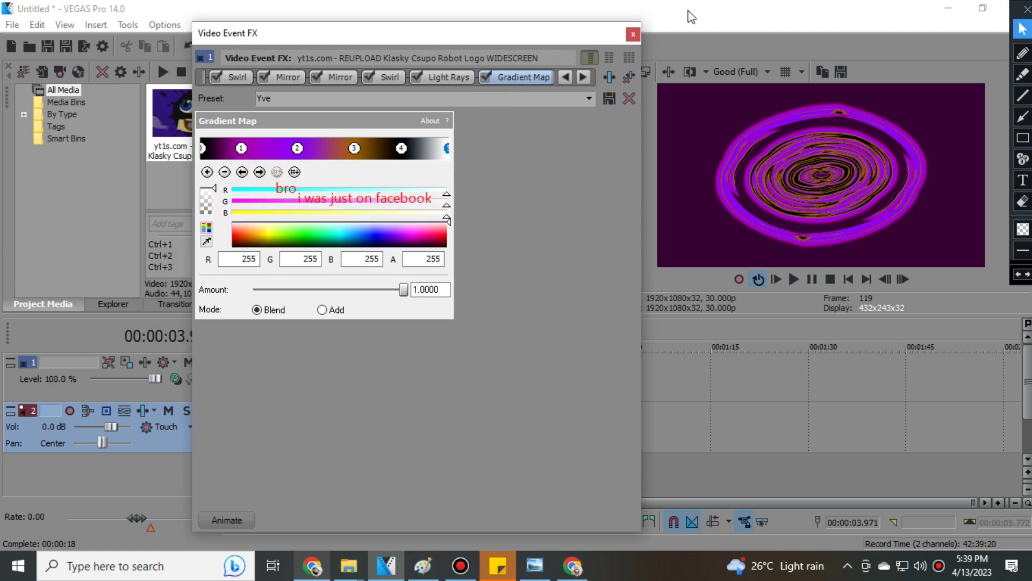
left_click(633, 35)
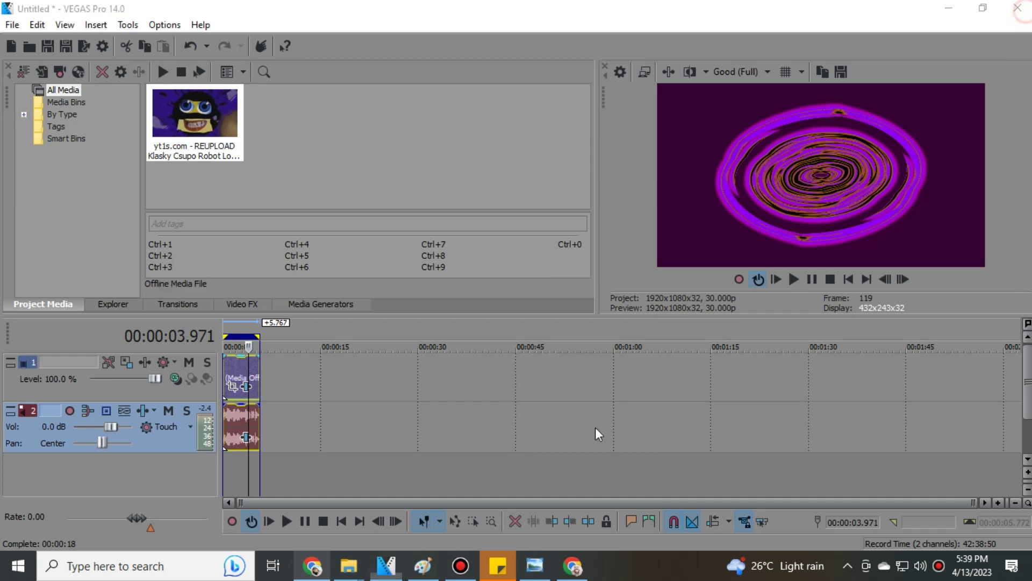
Step: Clear Paint's canvas to blank white and zoom it to full size
left_click(423, 564)
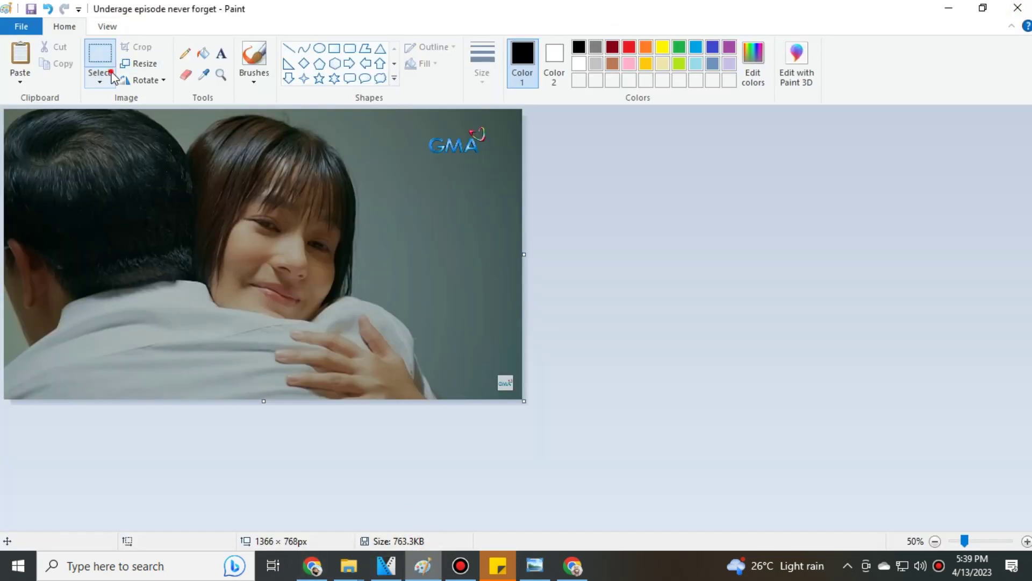
left_click(99, 74)
left_click(113, 168)
key("Delete")
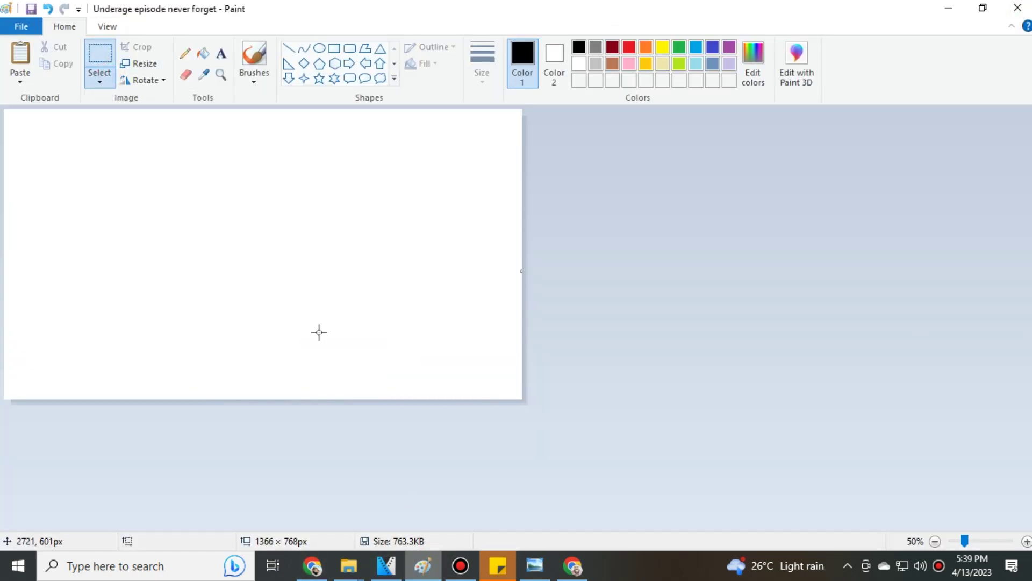
left_click(222, 75)
left_click(184, 175)
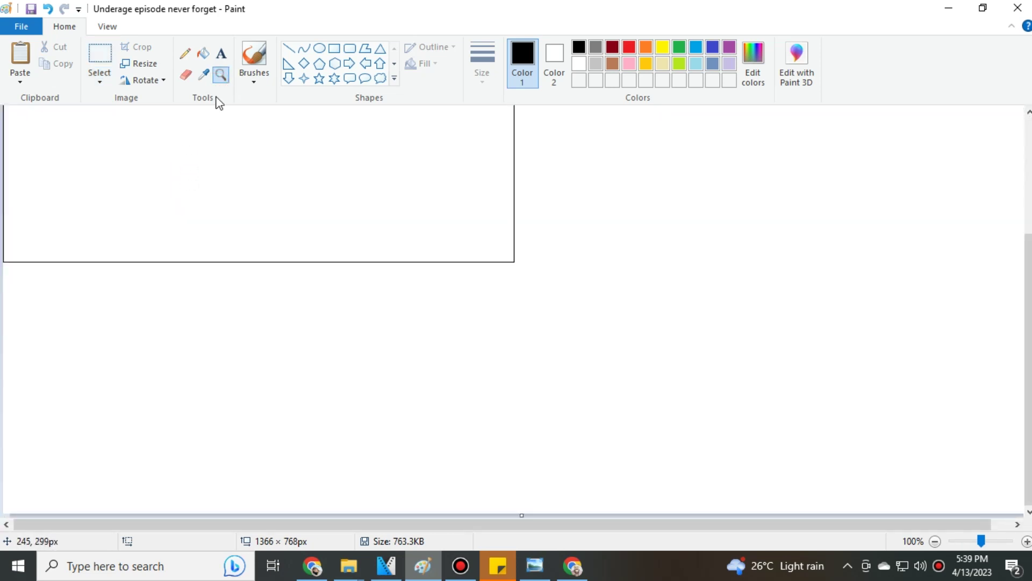
Step: Draw a square near the canvas's lower left, undoing a trial slanted line
left_click(334, 48)
left_click_drag(45, 345, 218, 508)
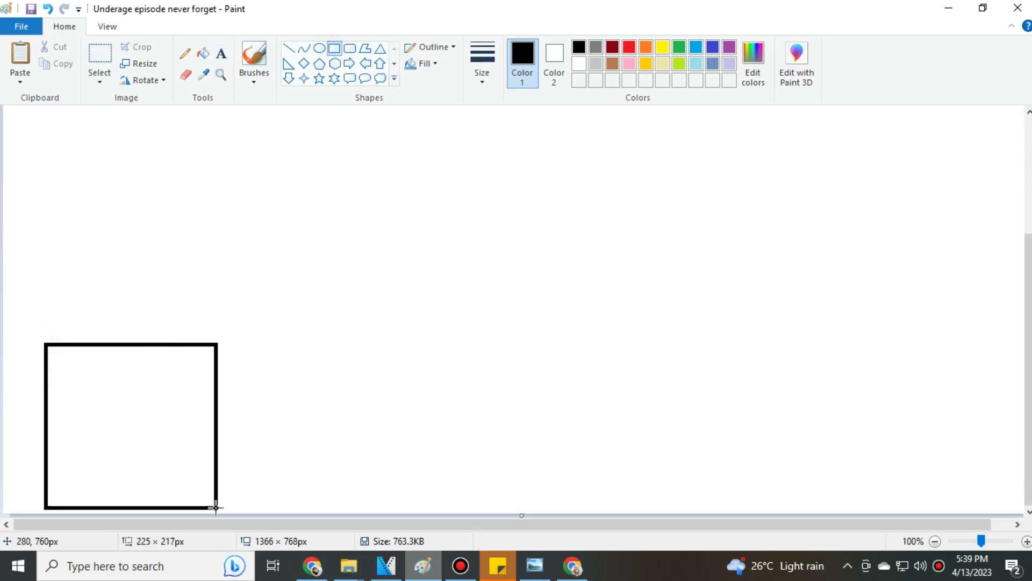
left_click_drag(174, 473, 167, 462)
left_click_drag(171, 421, 173, 413)
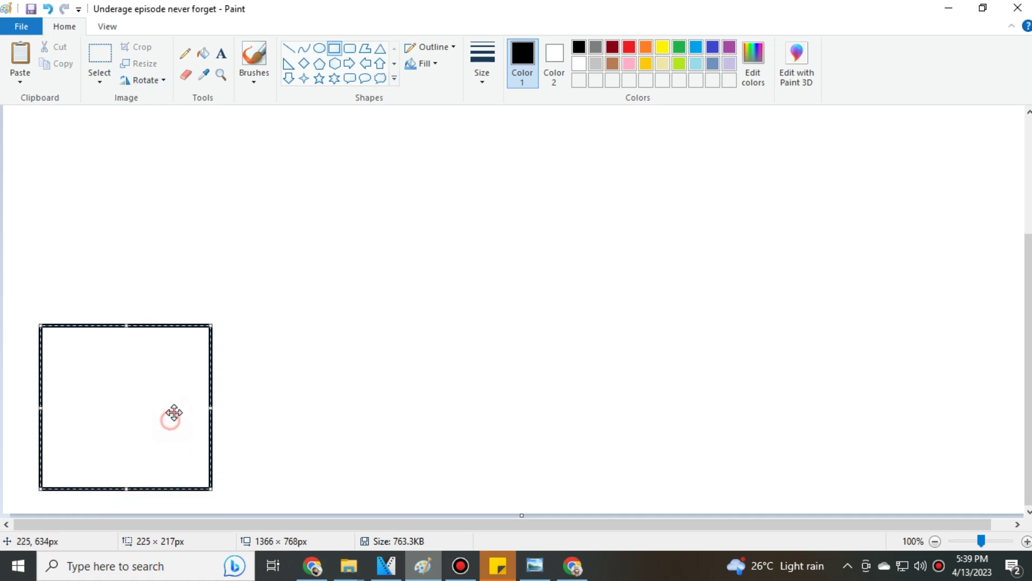
left_click(382, 414)
left_click(287, 49)
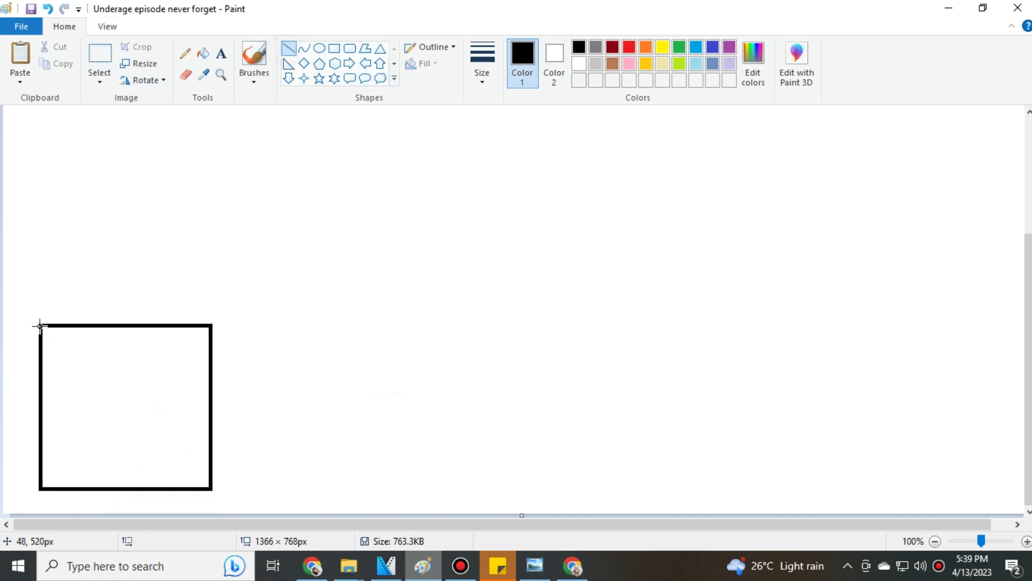
left_click_drag(39, 326, 171, 259)
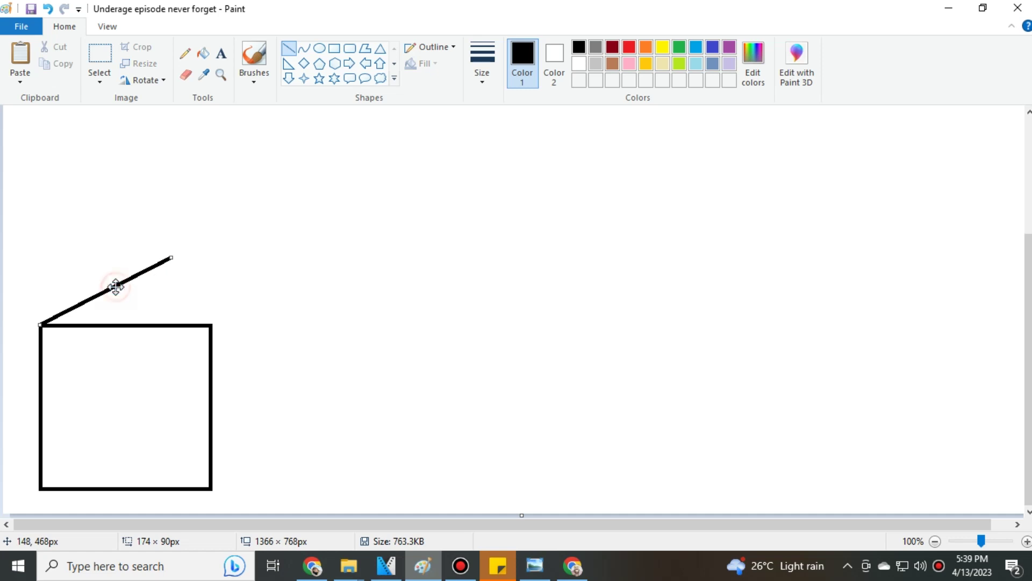
key("ctrl+z")
Step: Paste a transparent copy of the square, offset to overlap the original
left_click(100, 57)
left_click_drag(23, 270, 222, 512)
left_click(62, 63)
key("ctrl+v")
mouse_move(50, 193)
left_mouse_down()
mouse_move(306, 258)
mouse_move(166, 355)
left_mouse_up()
left_click(99, 78)
left_click(153, 218)
left_click(536, 333)
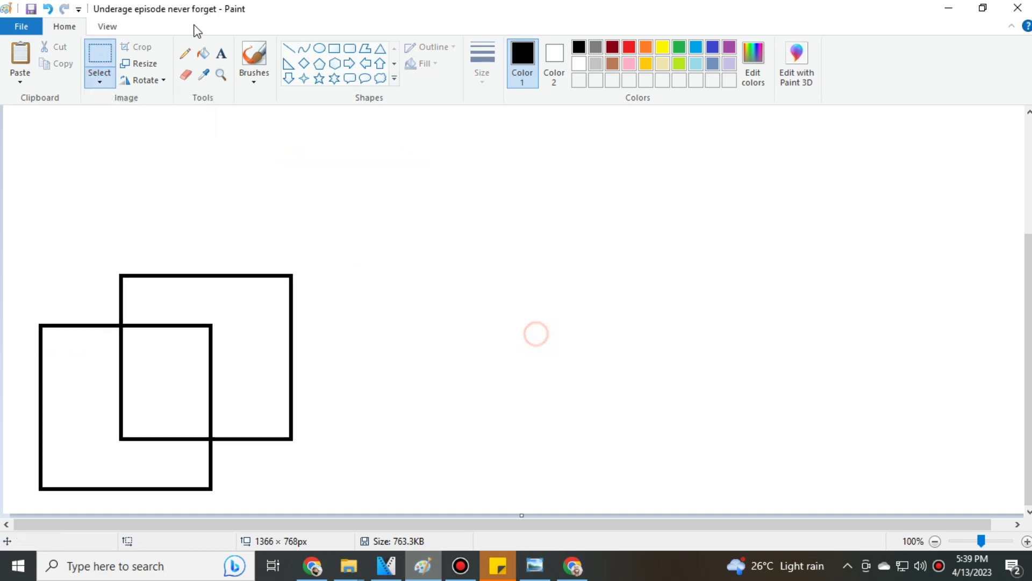
Step: Draw diagonal lines joining both squares' top-left and bottom-right corners
left_click(286, 50)
left_click_drag(39, 326, 121, 276)
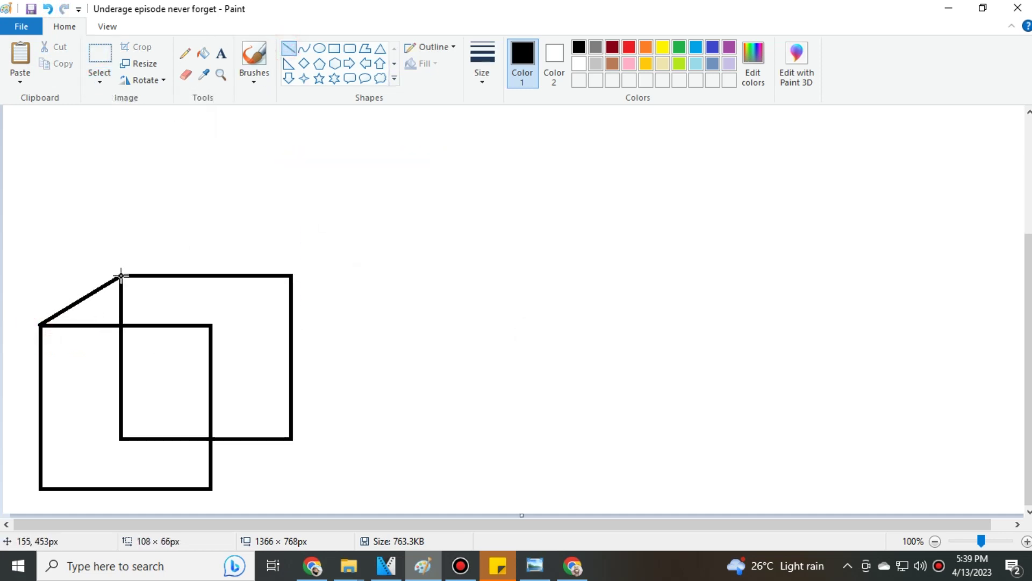
left_click_drag(209, 488, 292, 439)
left_click(444, 460)
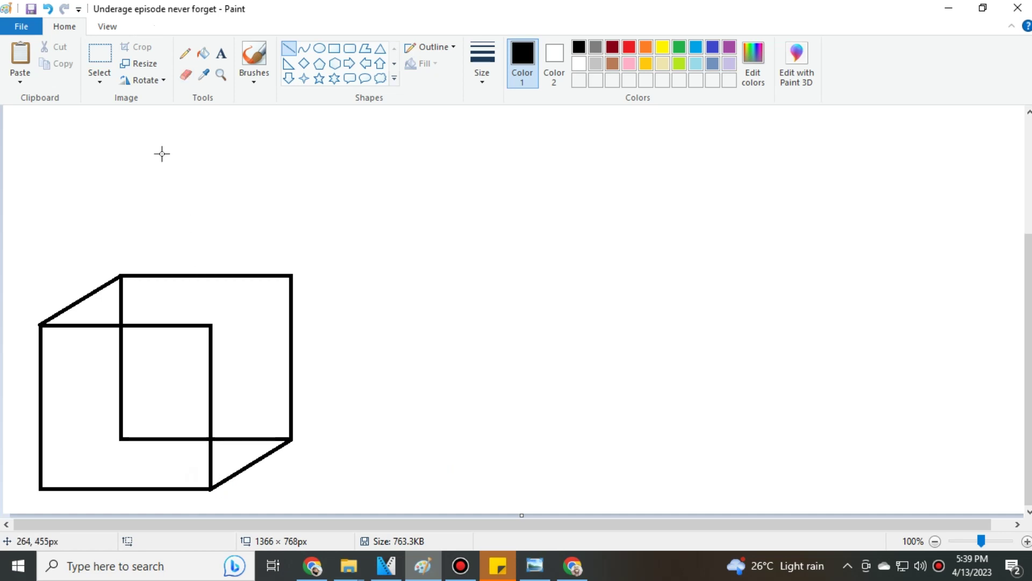
Step: Zoom in on the cube's top-left corner and cover part of the back square's left edge
left_click(254, 80)
left_click(221, 75)
left_click(186, 258)
left_click(331, 419)
left_click(288, 48)
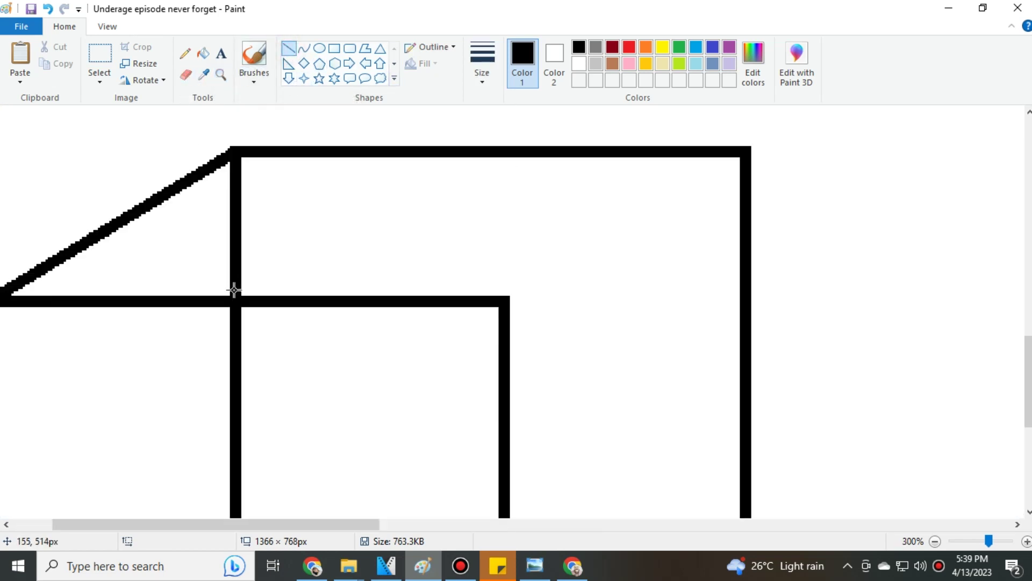
left_click_drag(234, 289, 235, 234)
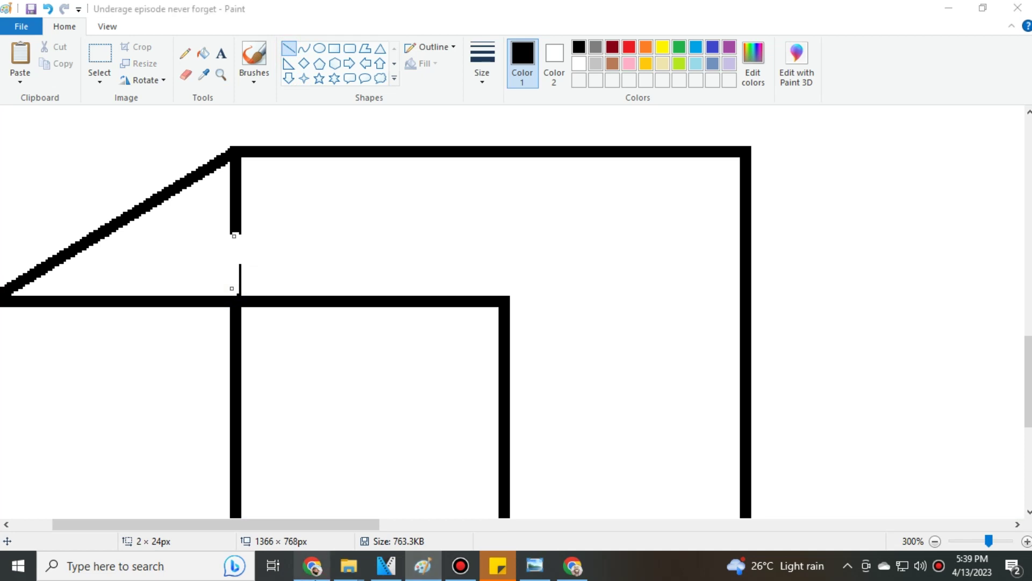
Step: Adjust the YouTube video's volume and rewind it a few seconds, then return to Paint
left_click(314, 566)
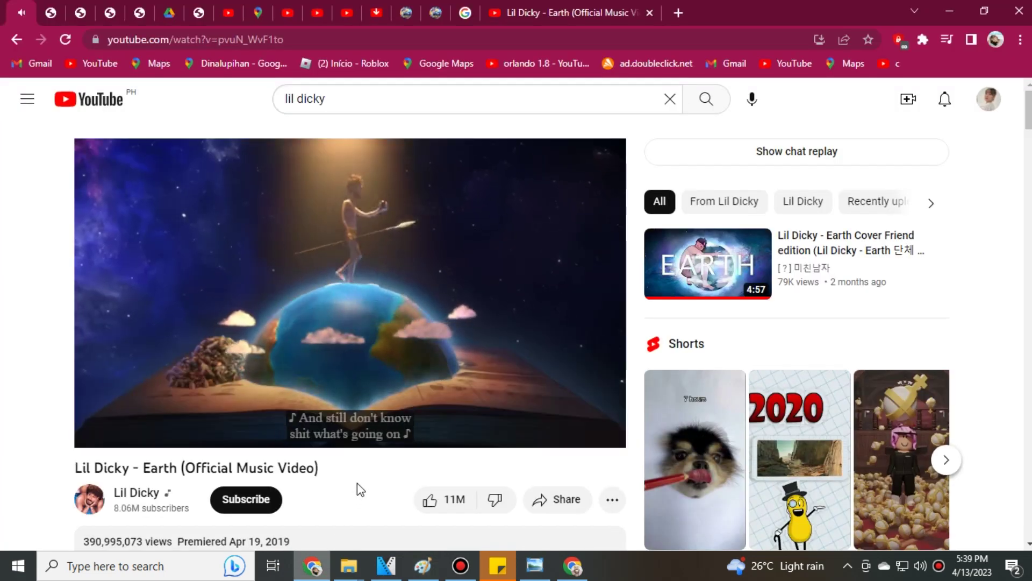
key("m")
key("m")
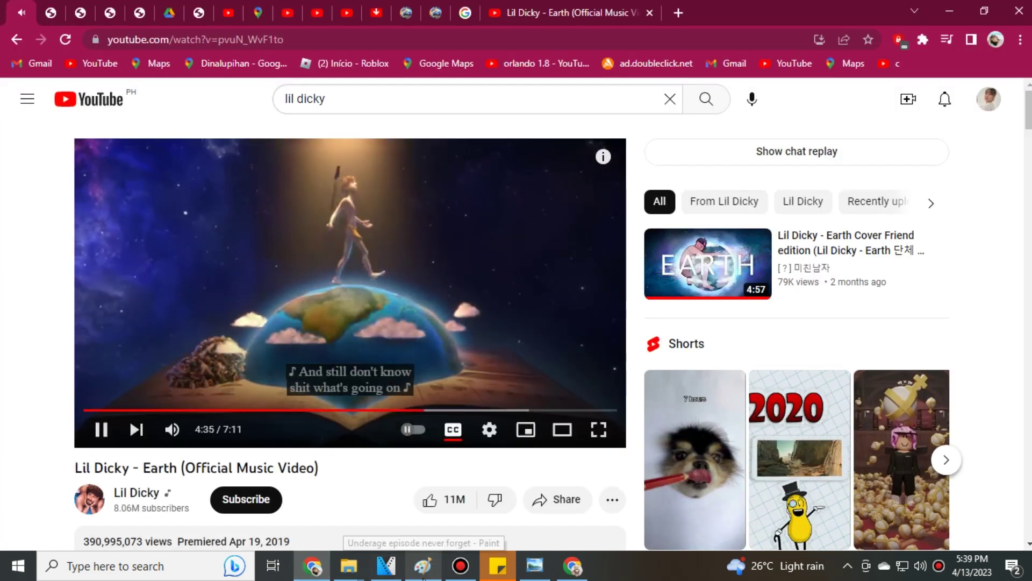
key("Left")
left_click(423, 565)
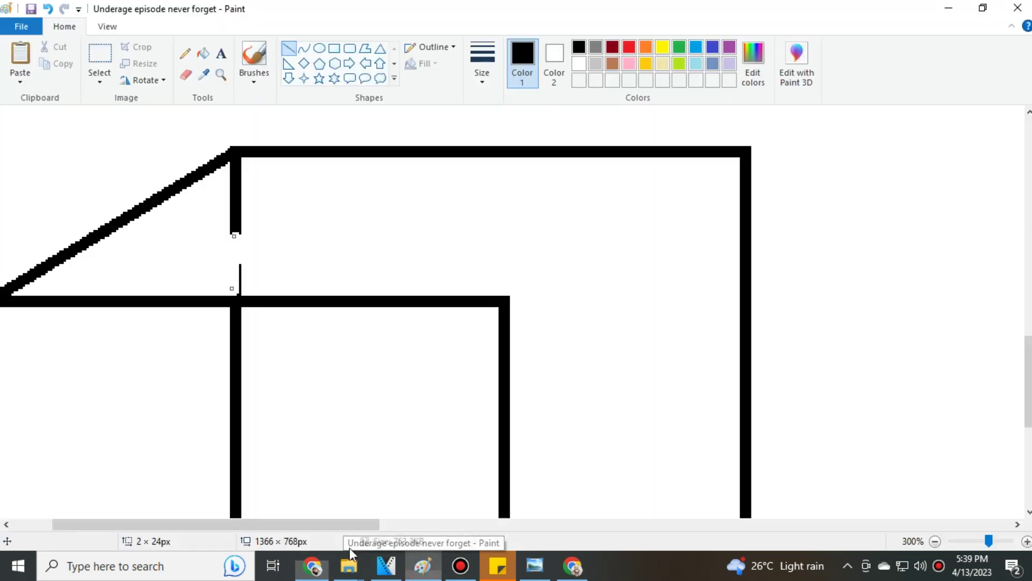
left_click(313, 566)
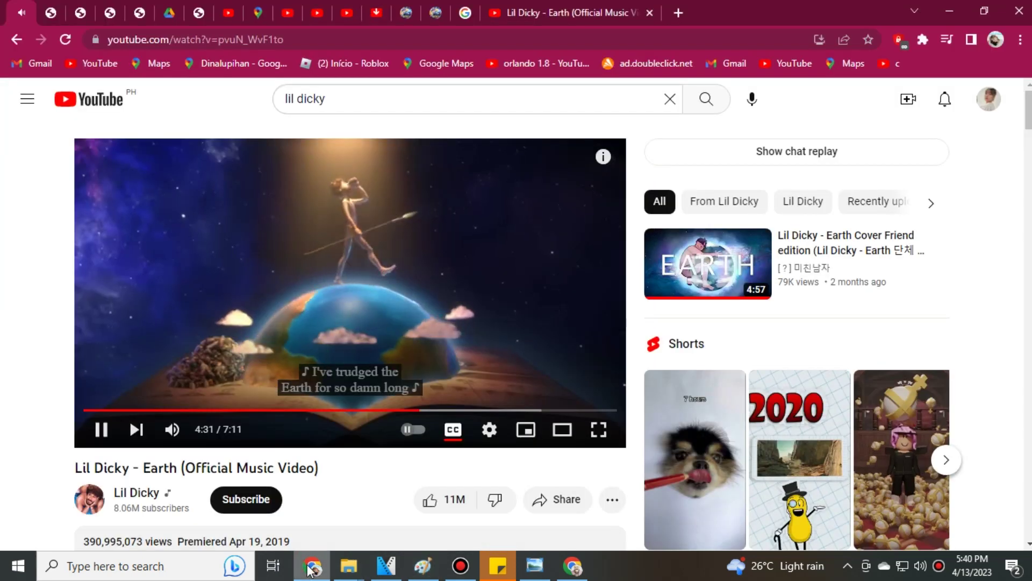
left_click(423, 565)
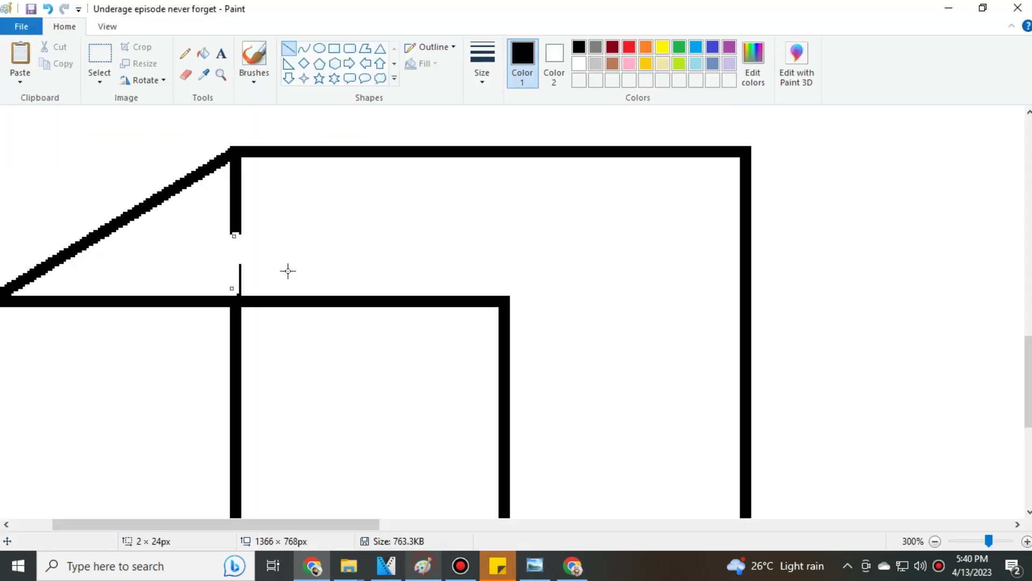
Step: Redraw the broken vertical edge pieces near the corner junction
left_click_drag(235, 234, 234, 286)
left_click(272, 239)
key("ctrl+z")
left_click_drag(224, 190, 234, 161)
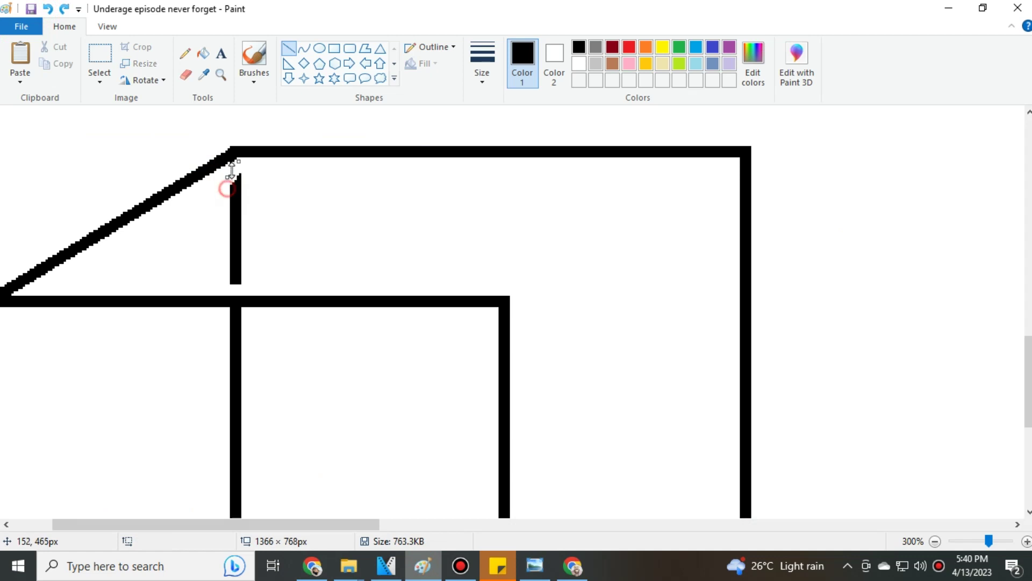
Step: Pick the pencil, then lower the YouTube video's volume and rewind it five seconds
left_click(192, 53)
scroll(259, 234, "down", 3)
left_click(422, 565)
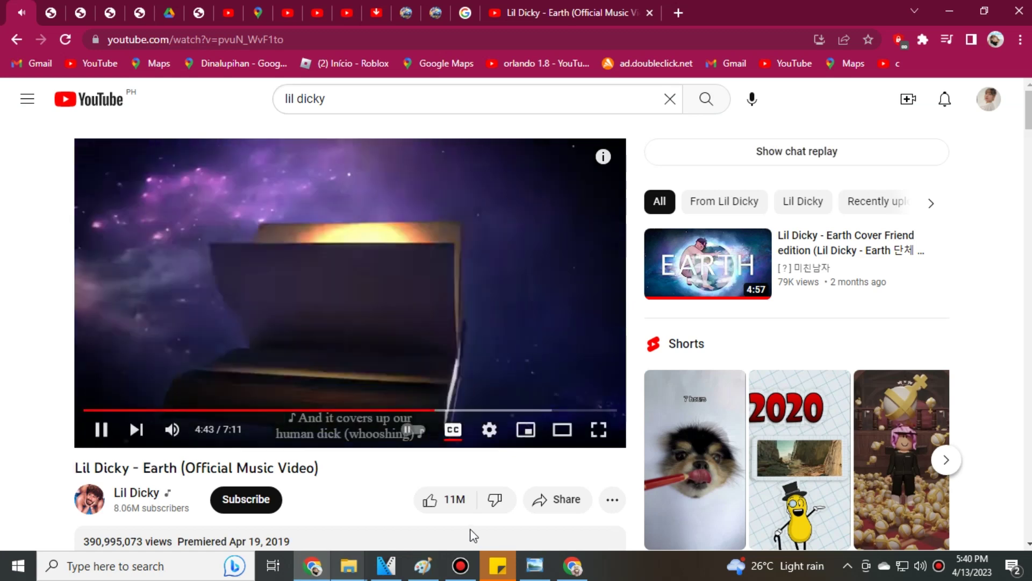
key("Down")
key("Left")
left_click(420, 566)
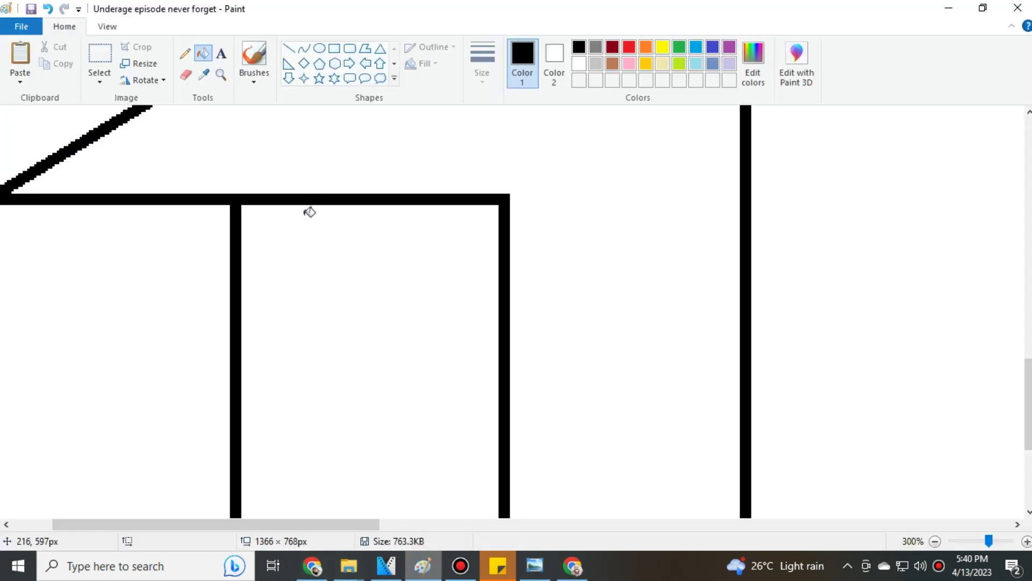
scroll(339, 189, "down", 3)
scroll(338, 190, "up", 3)
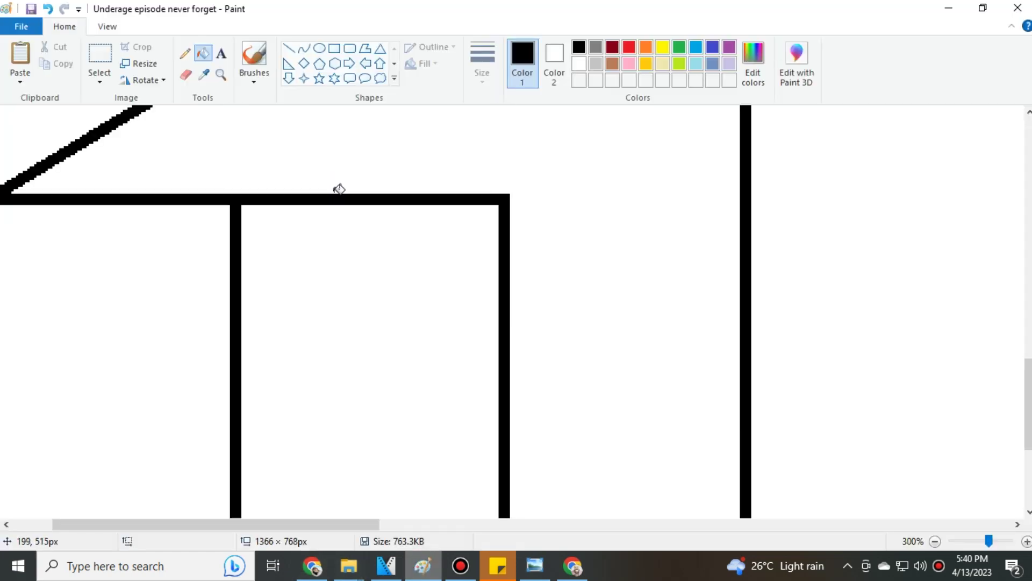
Step: Zoom out to see the whole drawing, then zoom back in on the cube
left_click(959, 541)
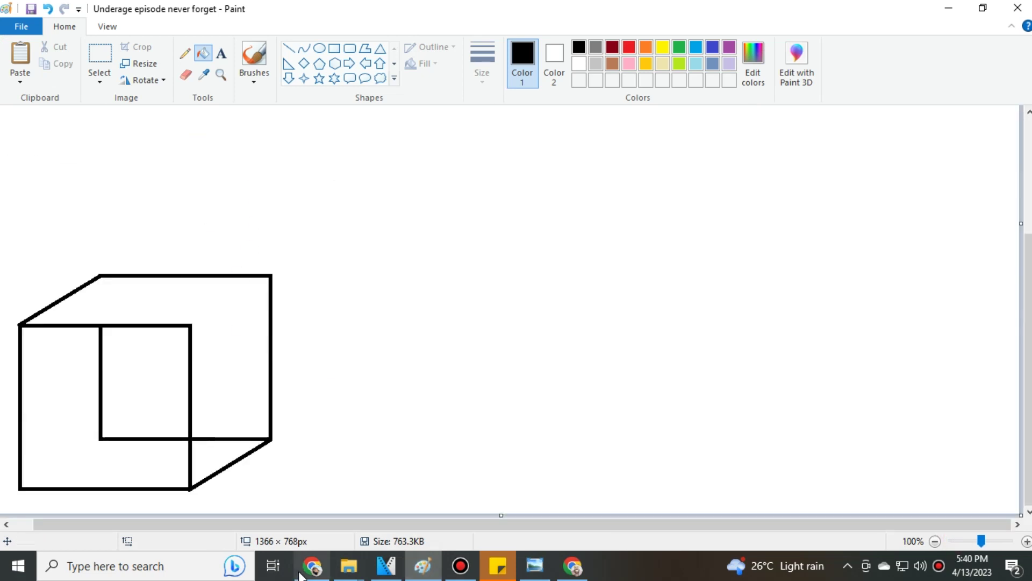
left_click(314, 565)
left_click(421, 566)
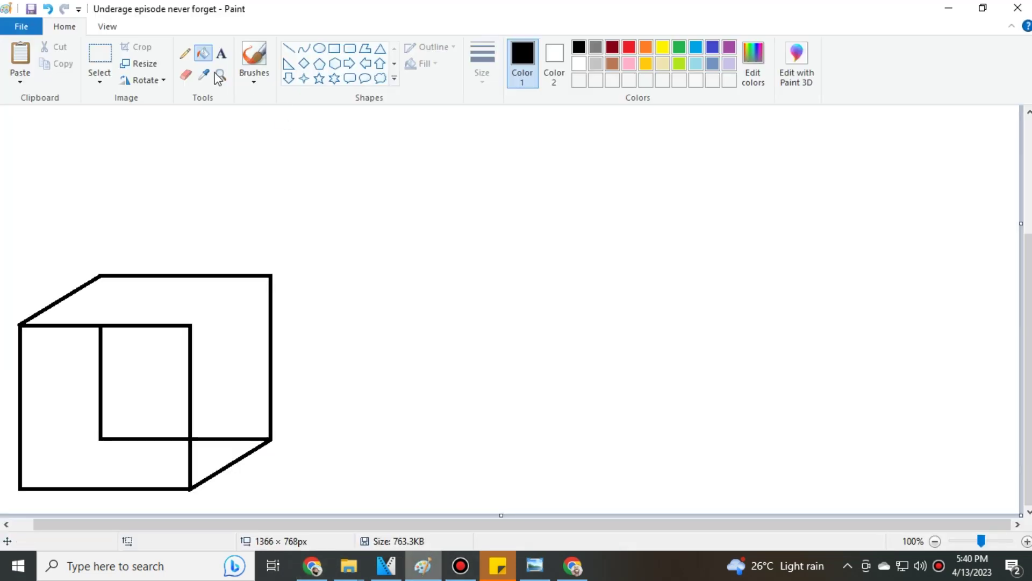
left_click(222, 75)
left_click(170, 371)
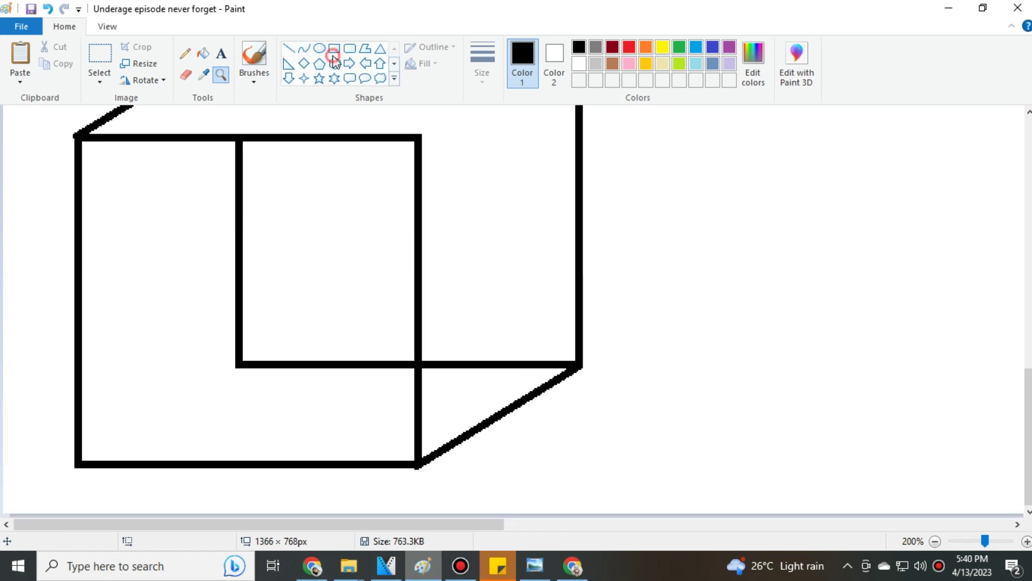
left_click(314, 566)
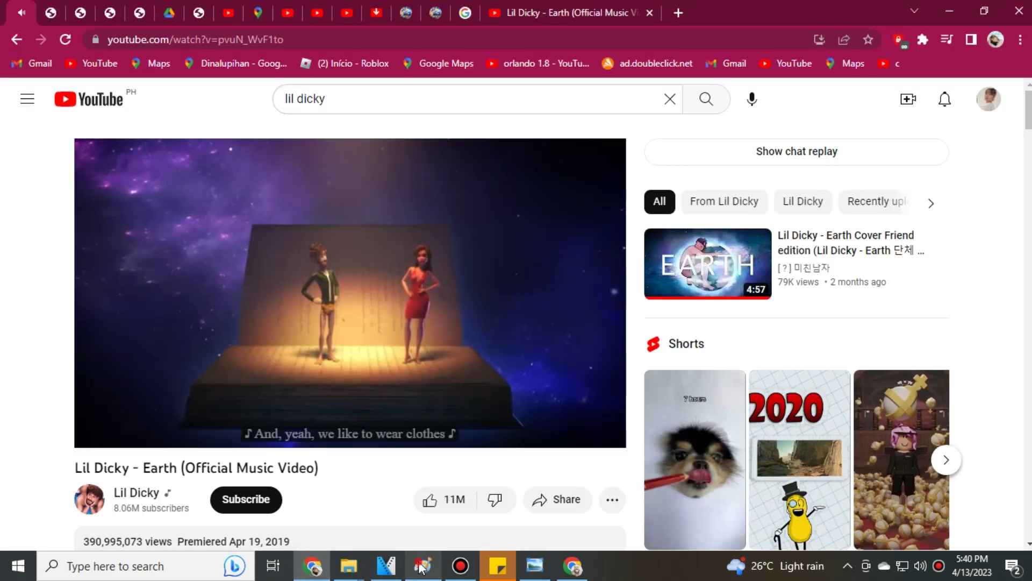
left_click(394, 567)
left_click(314, 565)
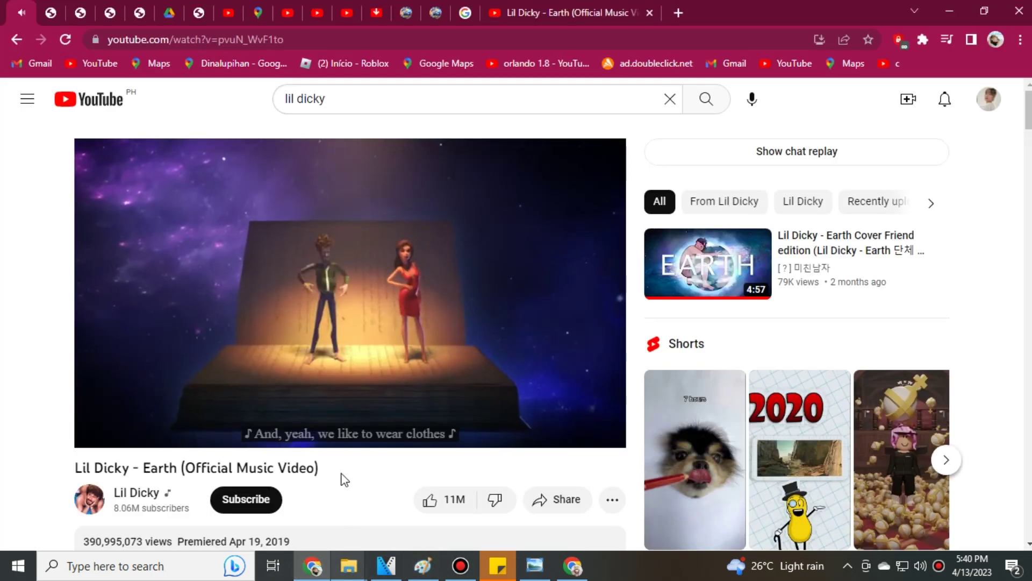
left_click(422, 565)
Step: Select the back lines inside the front face and fill the L-shaped lines white
left_click_drag(211, 415, 408, 172)
key("Up")
key("Up")
key("Up")
key("Up")
key("Up")
key("Up")
key("Up")
key("Up")
key("Up")
key("Up")
key("Up")
key("Up")
key("Up")
key("Up")
key("Up")
key("Up")
key("Up")
left_click(203, 53)
right_click(239, 235)
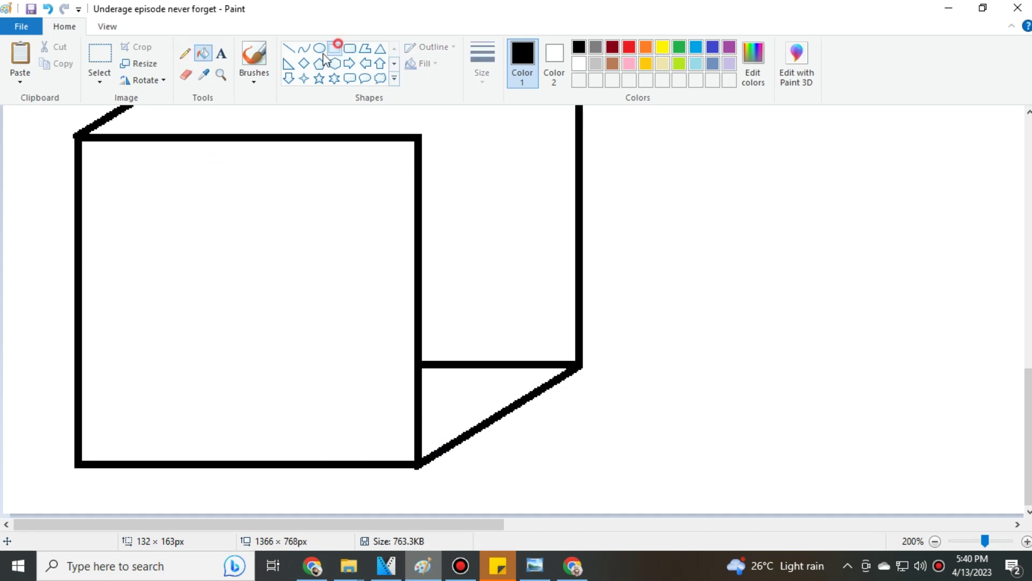
Step: Pick the Rectangle tool and toggle the YouTube video's mute twice before returning to Paint
left_click(334, 49)
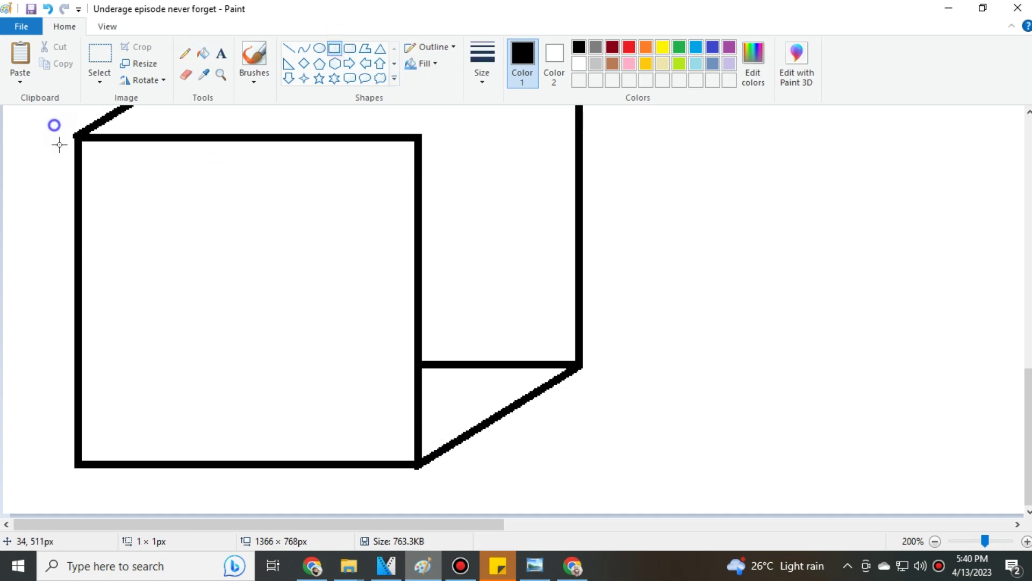
left_click(314, 565)
key("m")
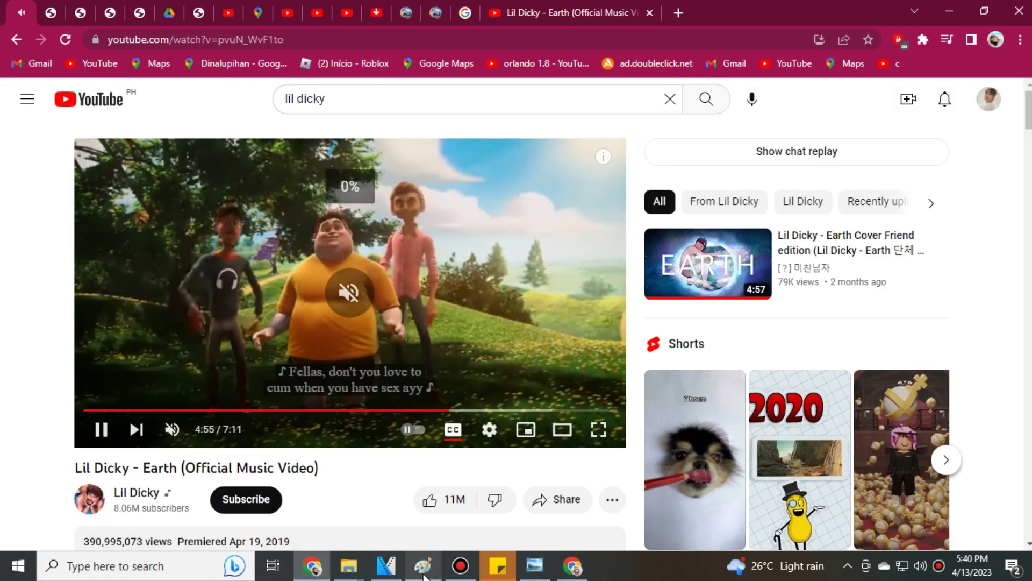
key("m")
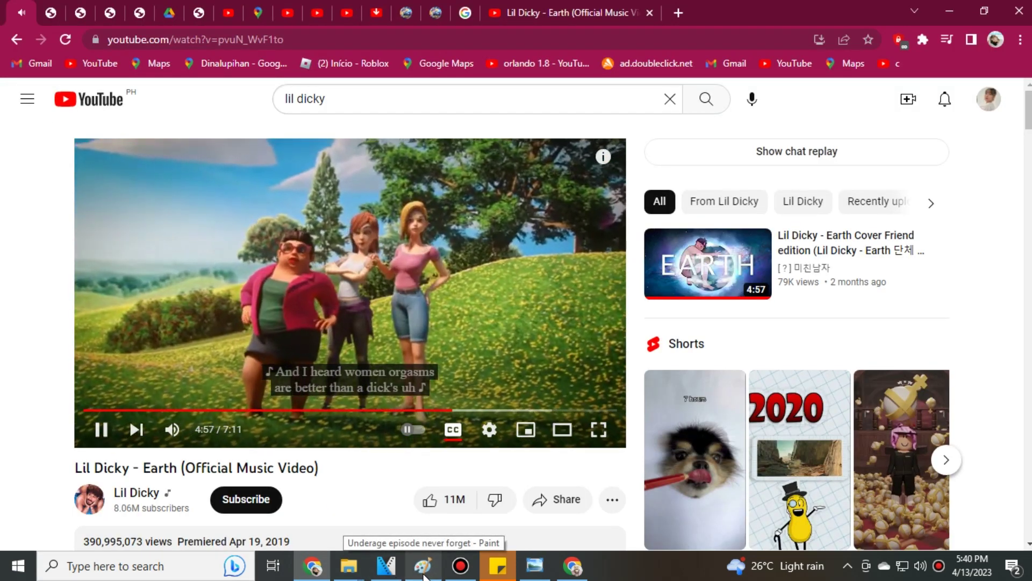
left_click(422, 565)
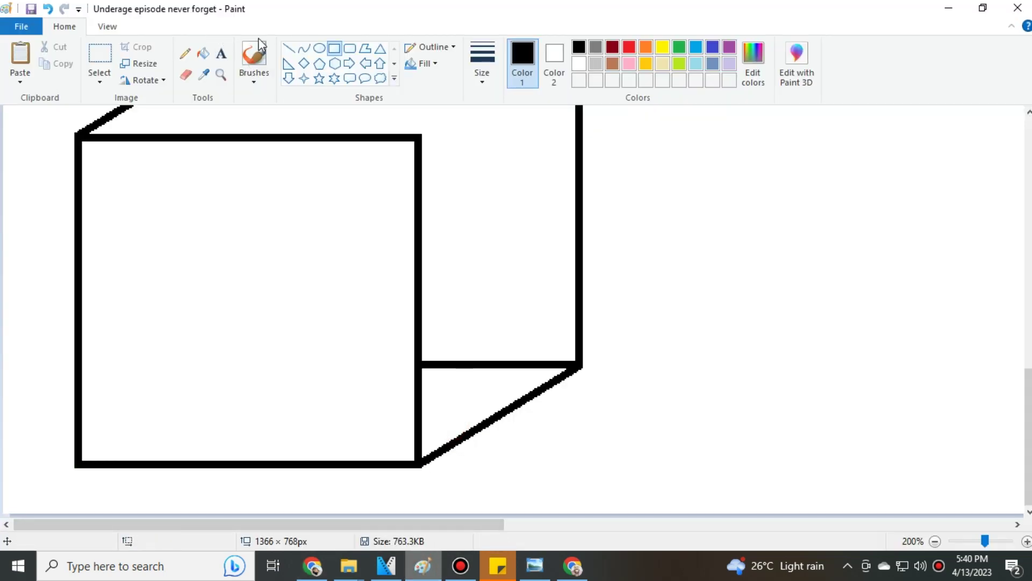
Step: Zoom to 300% and cover the back square's hidden bottom edge, touching up the corner joint
left_click(221, 75)
left_click(580, 313)
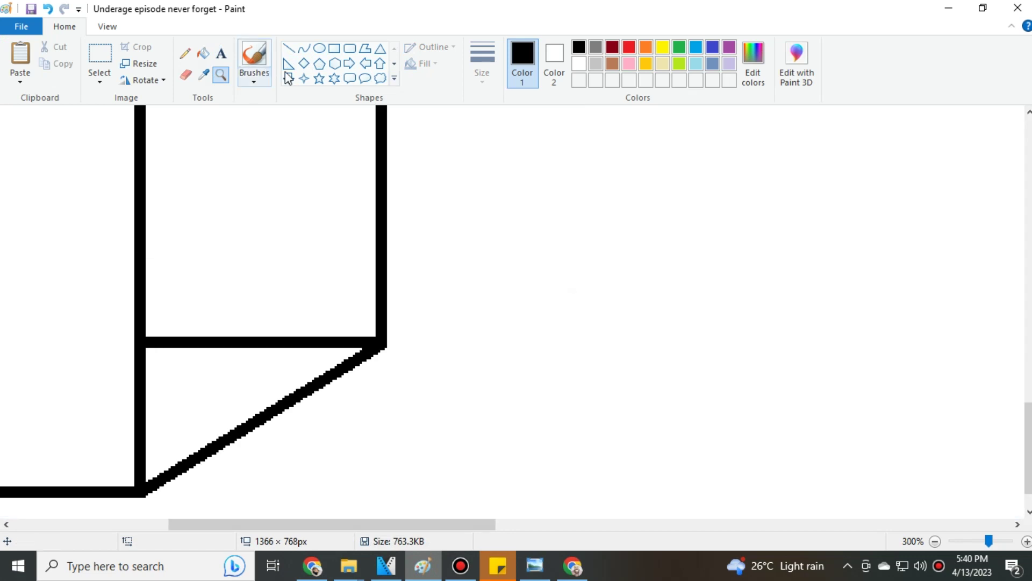
left_click(289, 50)
left_click_drag(150, 343, 156, 342)
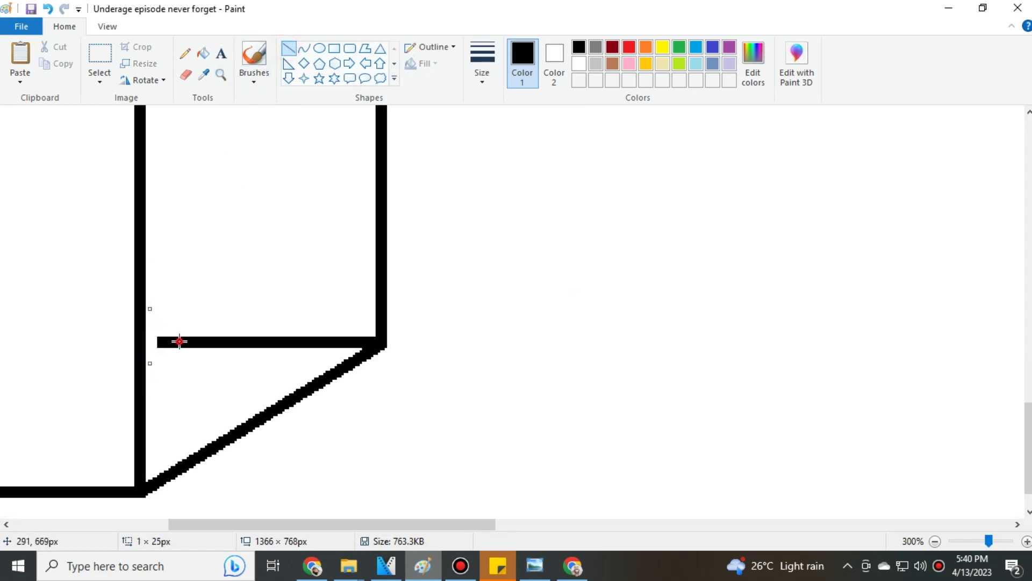
left_click_drag(226, 336, 369, 339)
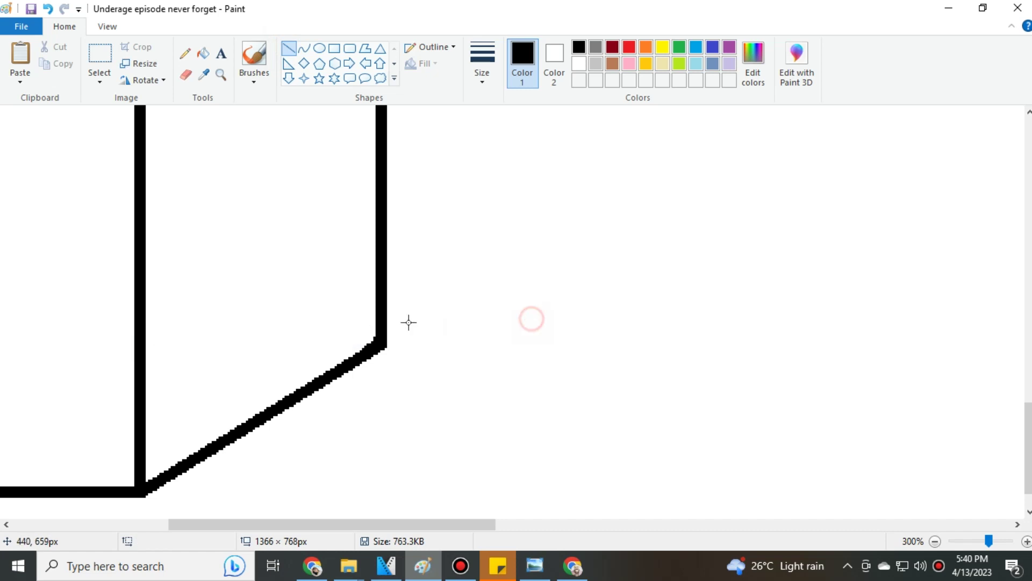
left_click(445, 323)
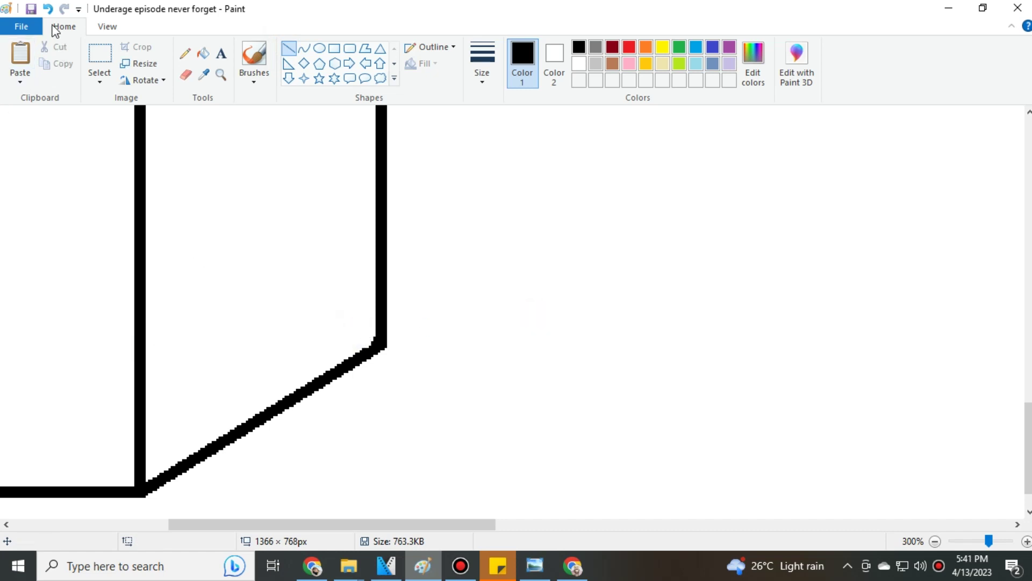
left_click_drag(357, 349, 361, 339)
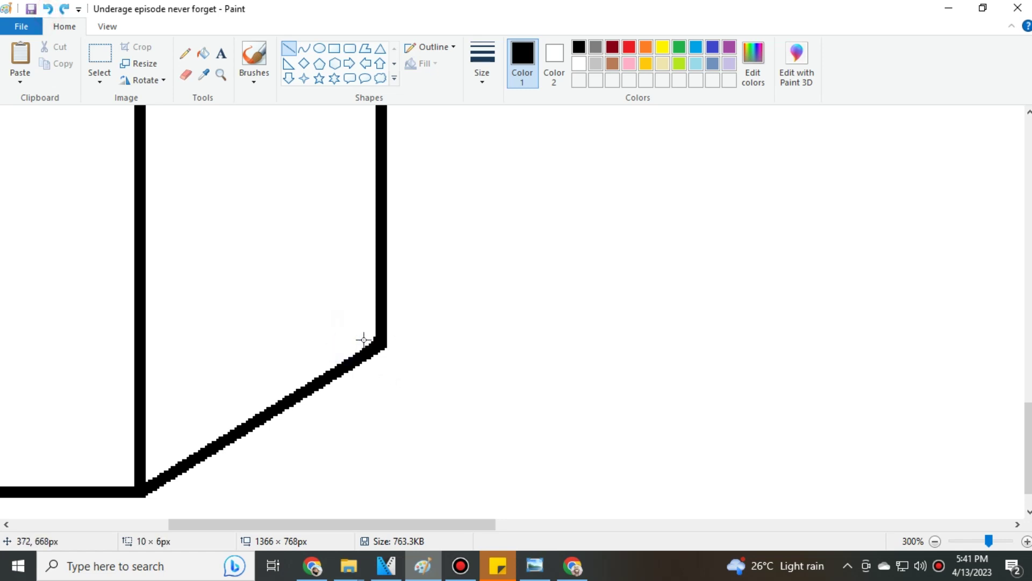
scroll(456, 329, "up", 3)
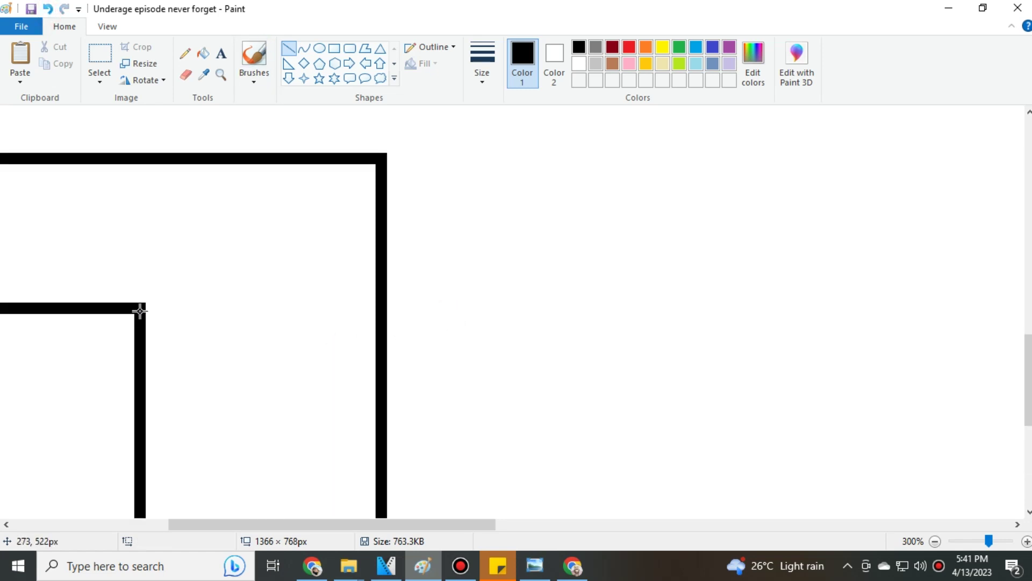
Step: Draw the top-right diagonal between the squares and zoom back to 100%
left_click_drag(140, 308, 382, 159)
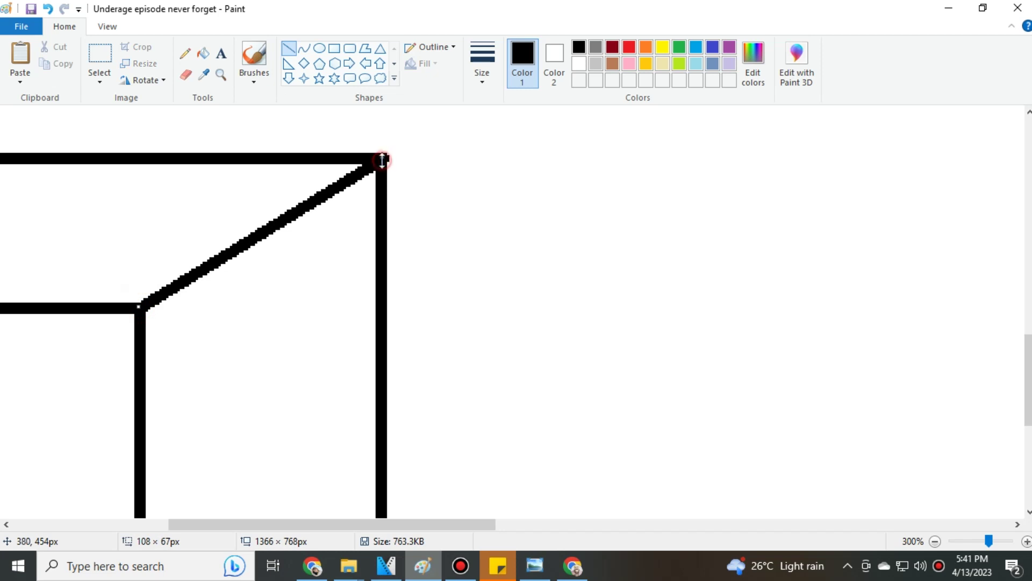
left_click(527, 213)
left_click_drag(989, 541, 965, 543)
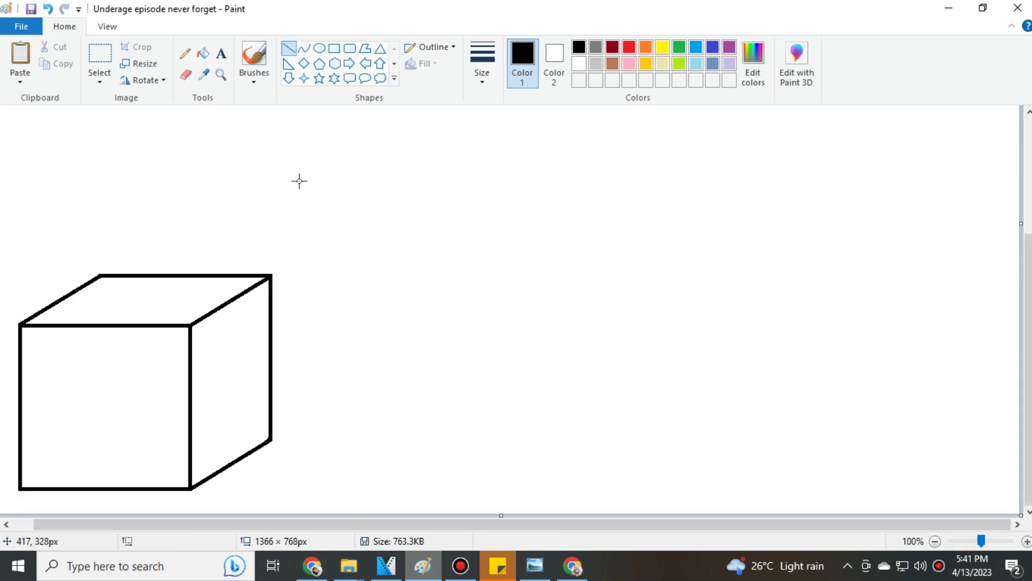
Step: Draw an outlined triangle shape on the canvas to the right of the cube
left_click(319, 49)
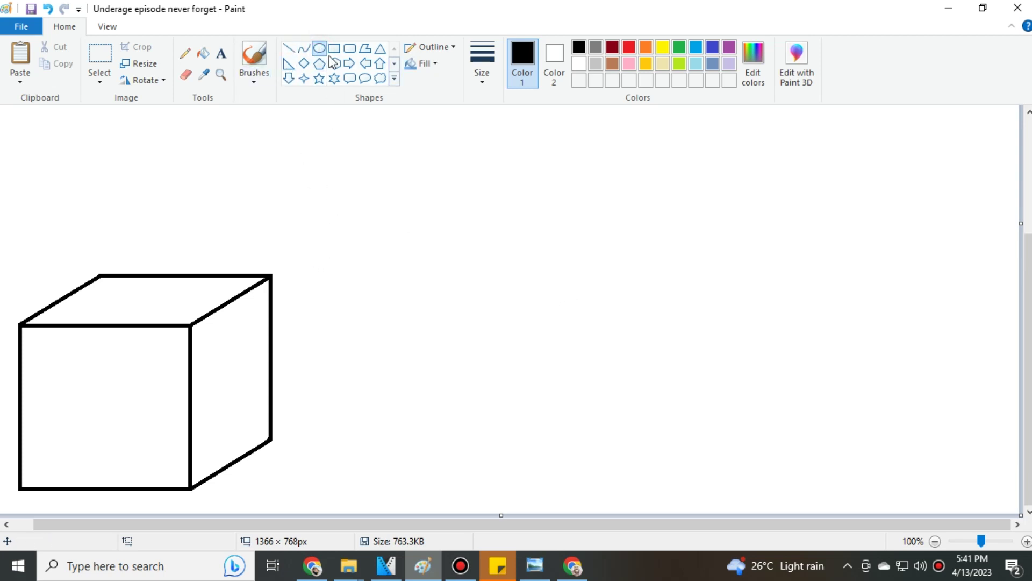
left_click(381, 49)
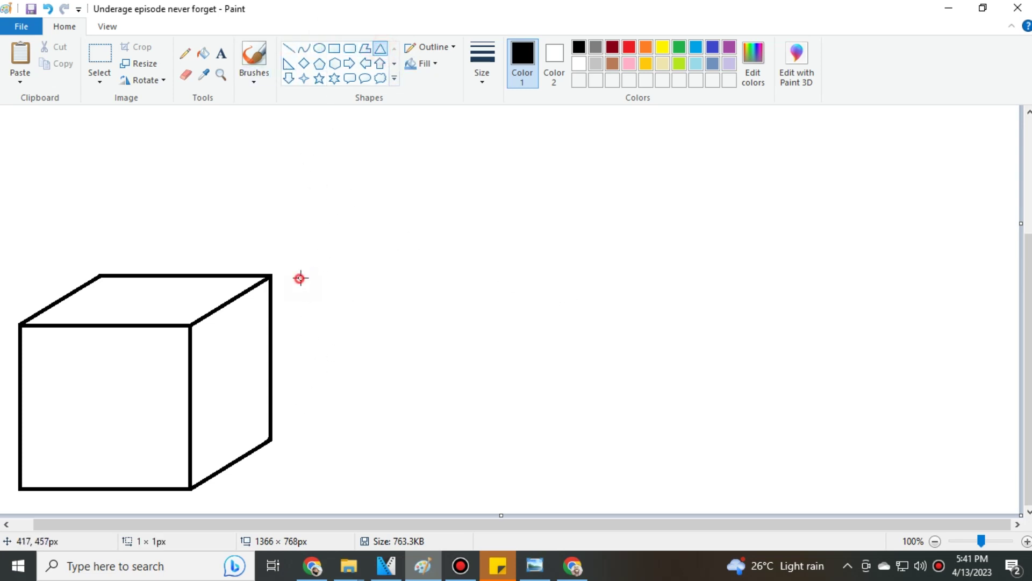
left_click_drag(300, 279, 513, 460)
left_click_drag(440, 406, 443, 410)
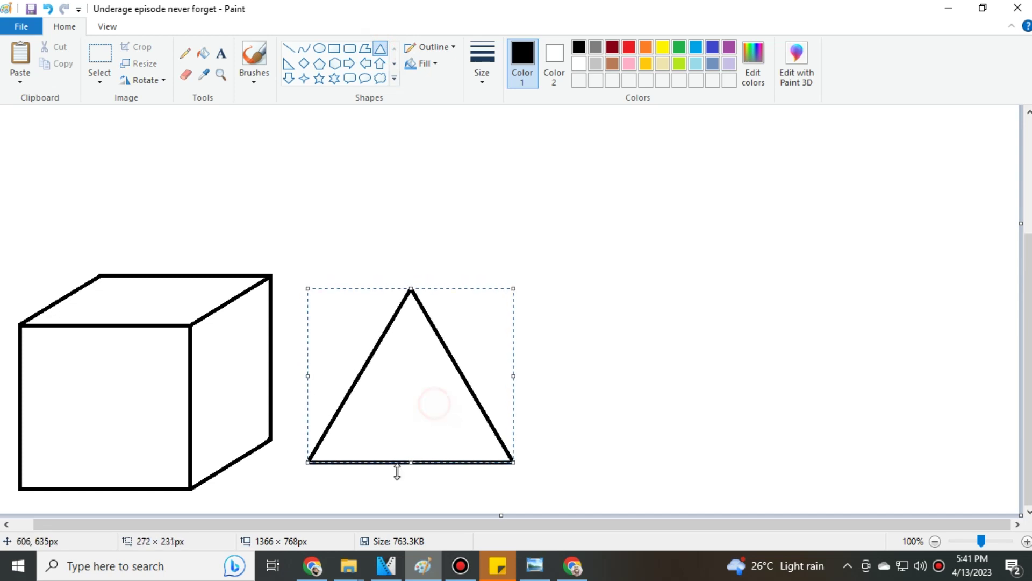
Step: Search Google for 'pyramid shape', then return to those results after browsing YouTube
left_click(313, 566)
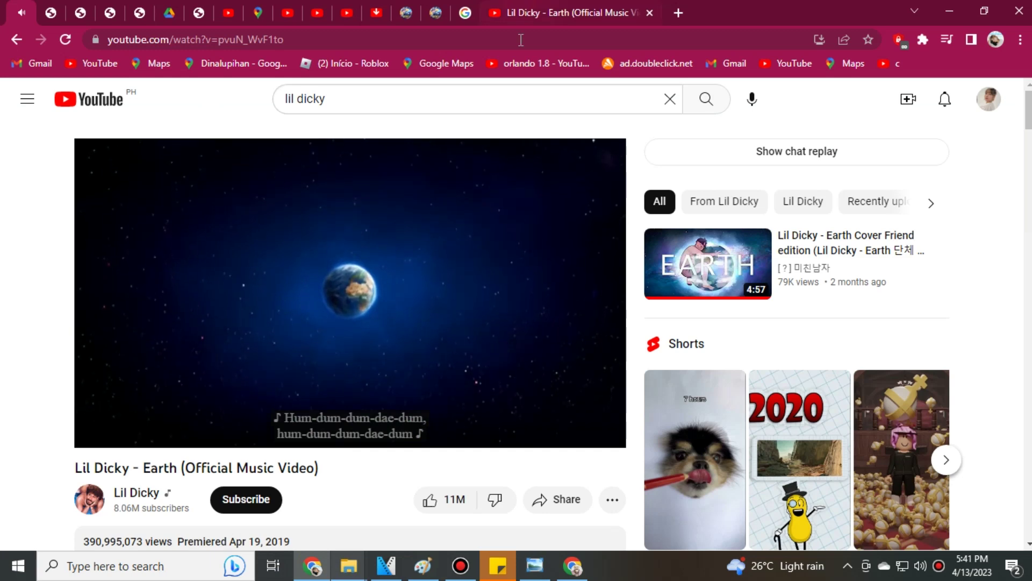
left_click(520, 39)
type("pyram")
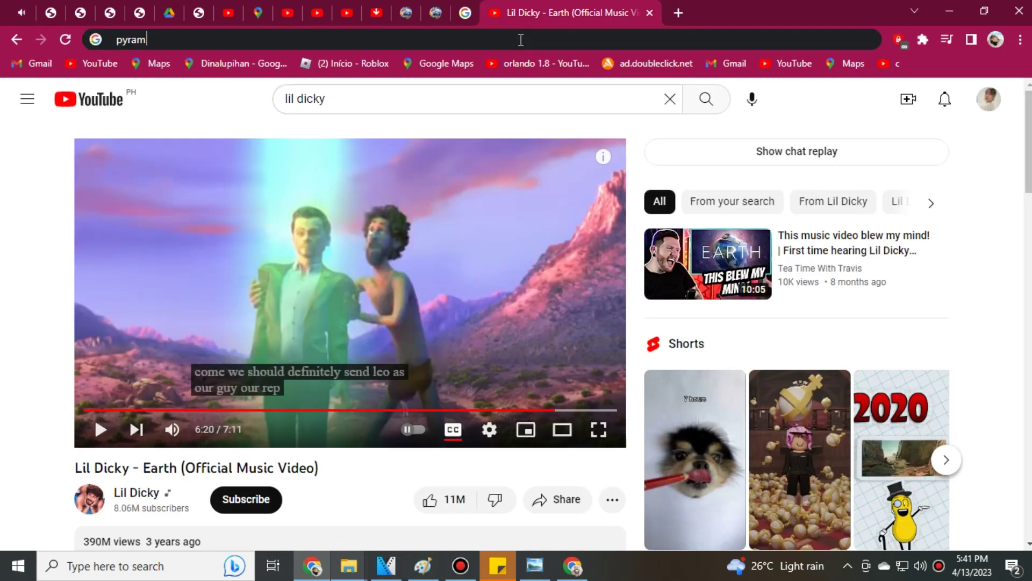
type("id shape")
key("Return")
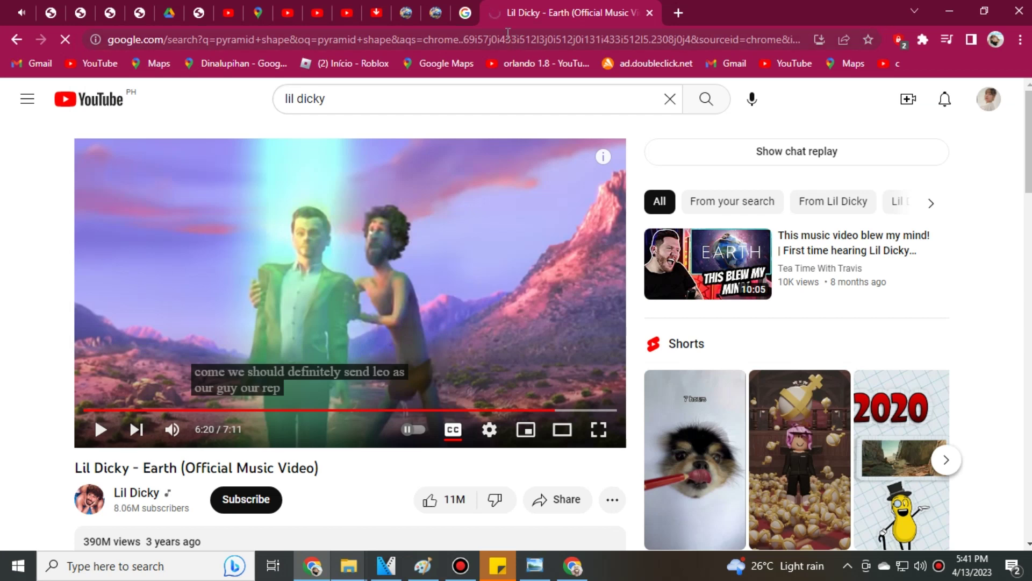
left_click(4, 5)
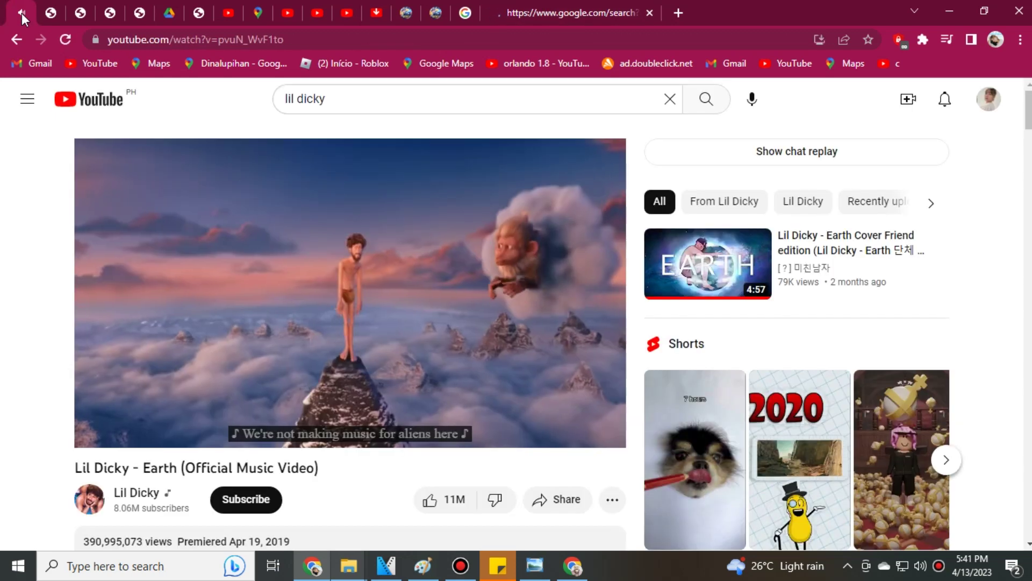
scroll(230, 250, "down", 3)
scroll(229, 250, "down", 3)
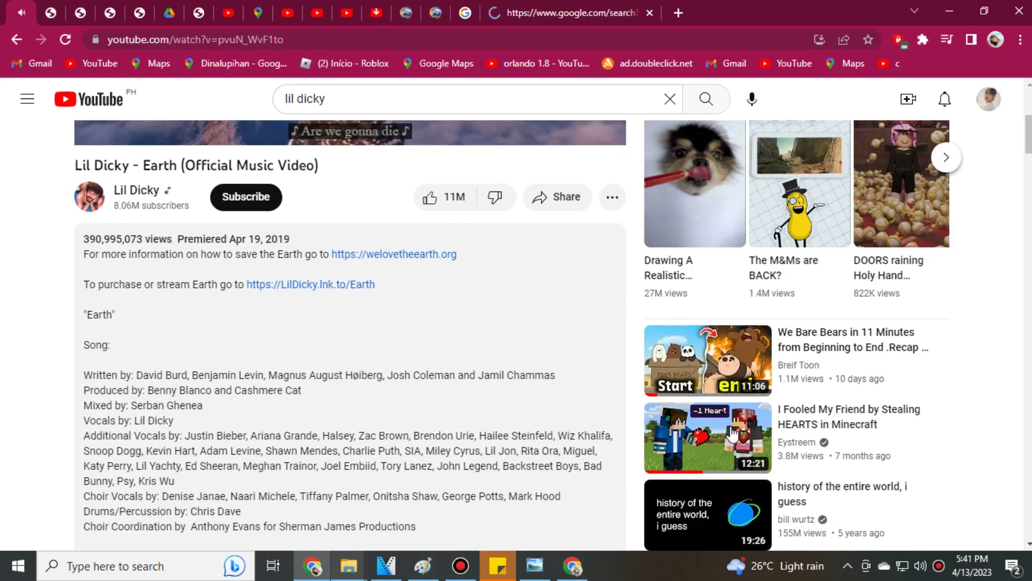
left_click(706, 436)
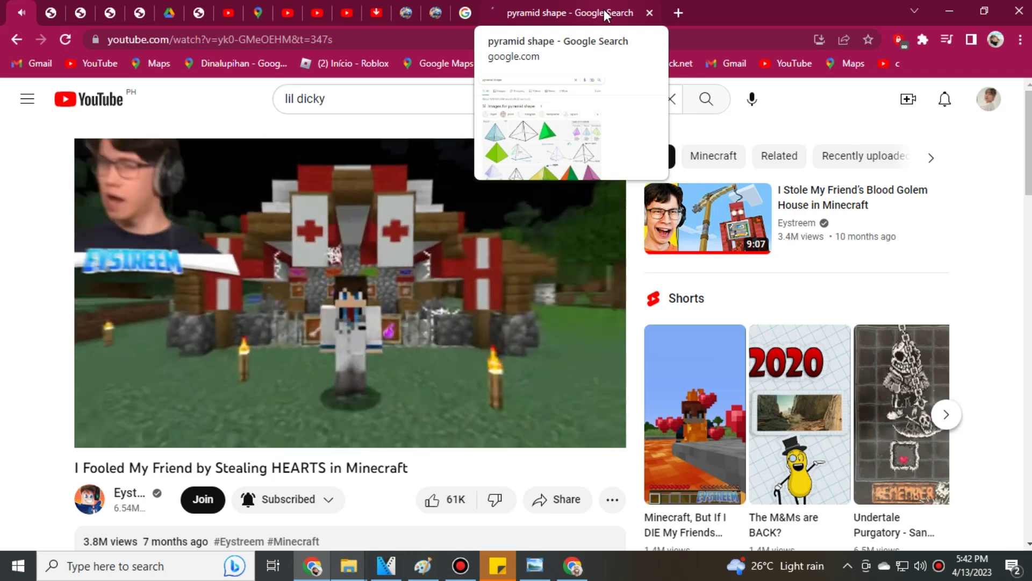
left_click(606, 16)
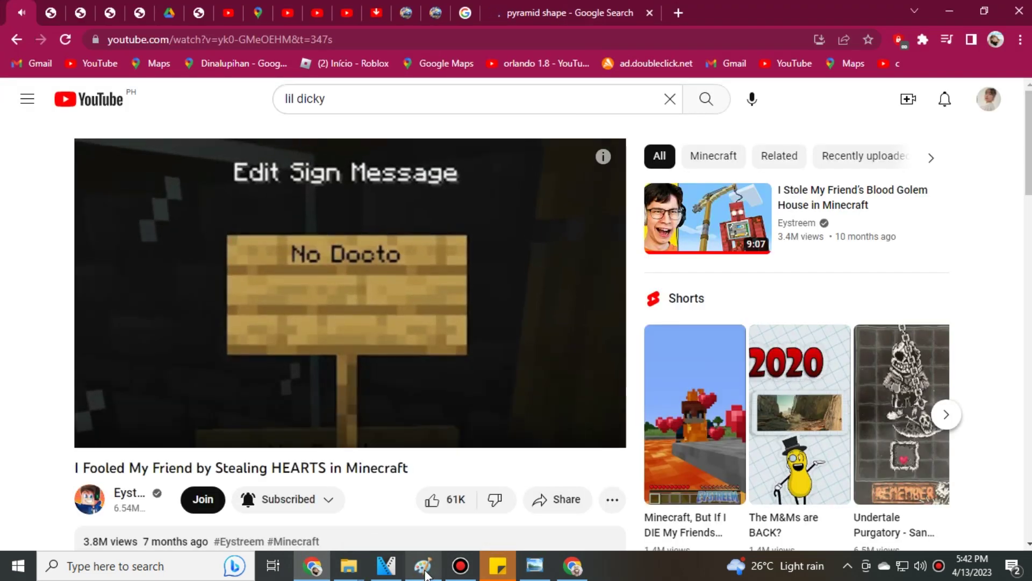
Step: Zoom in beside the cube and try grey hidden edges, checking the reference, then undo them
left_click(423, 567)
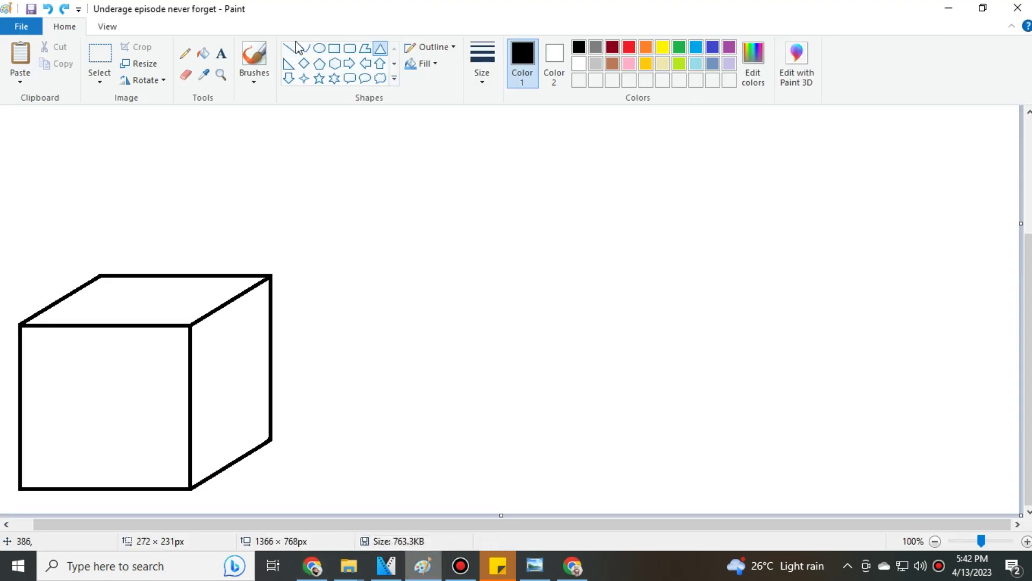
left_click(221, 73)
left_click(427, 379)
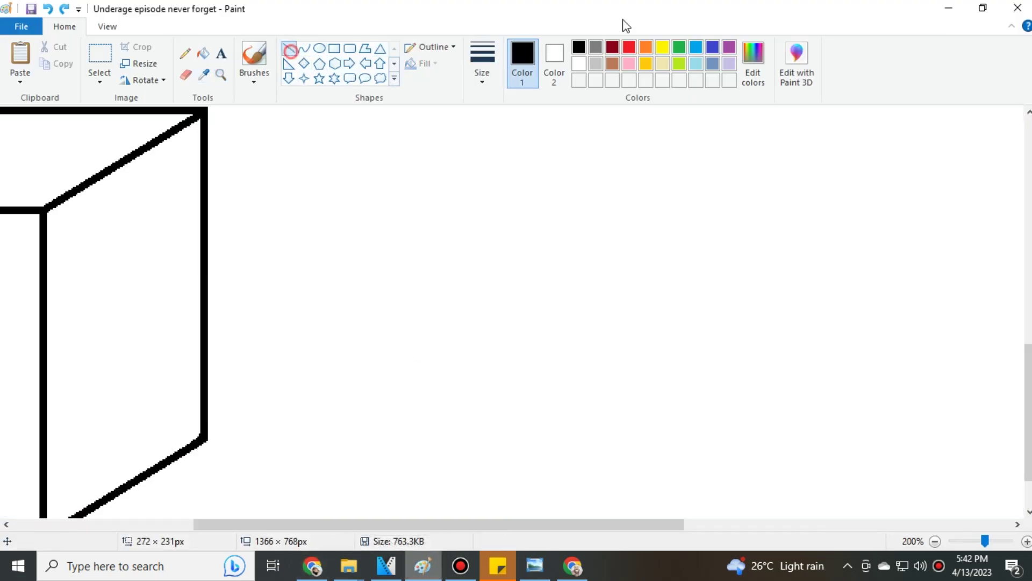
left_click(595, 48)
left_click_drag(266, 430, 460, 370)
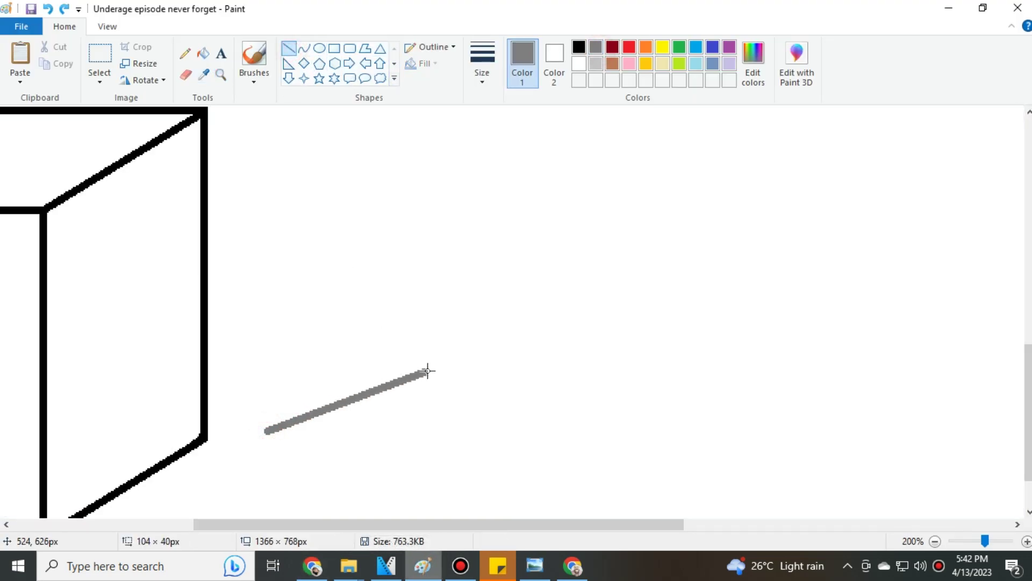
left_click_drag(436, 173, 463, 369)
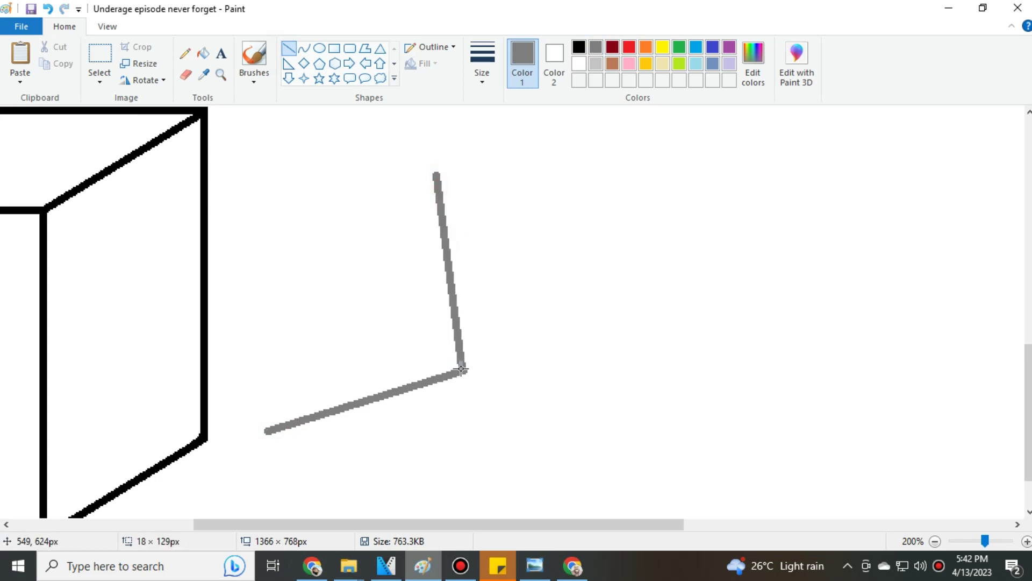
left_click(313, 566)
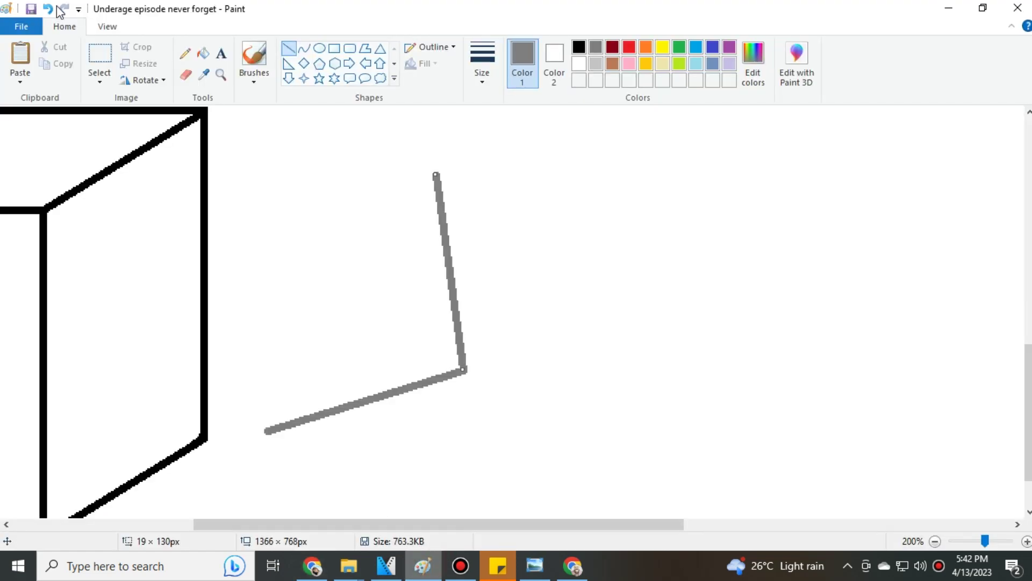
left_click(49, 9)
left_click(313, 566)
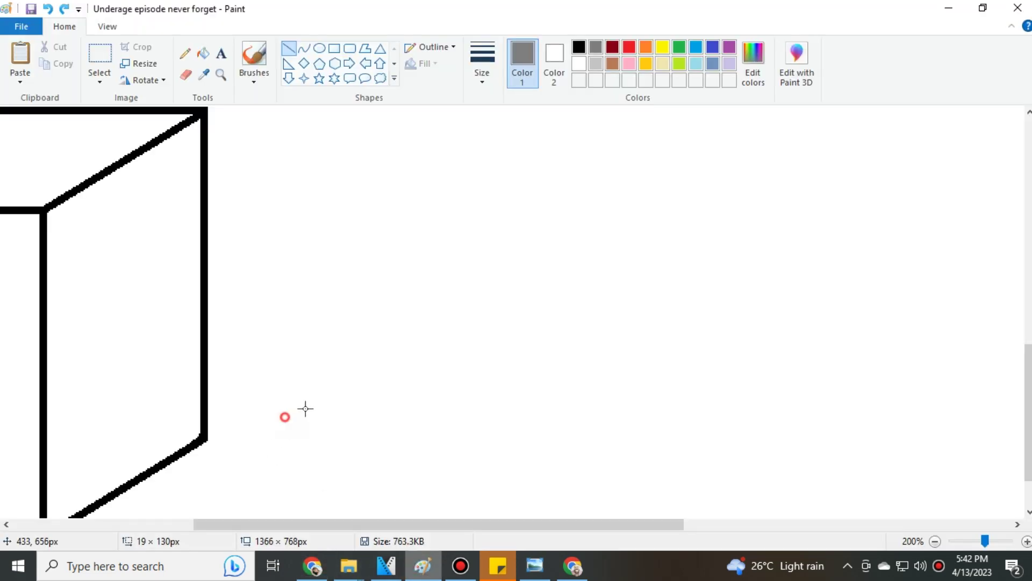
Step: Redraw the pyramid's grey hidden edges: two base edges and one rising to the apex
left_click_drag(284, 416, 426, 372)
left_click(474, 357)
left_click_drag(426, 372, 474, 196)
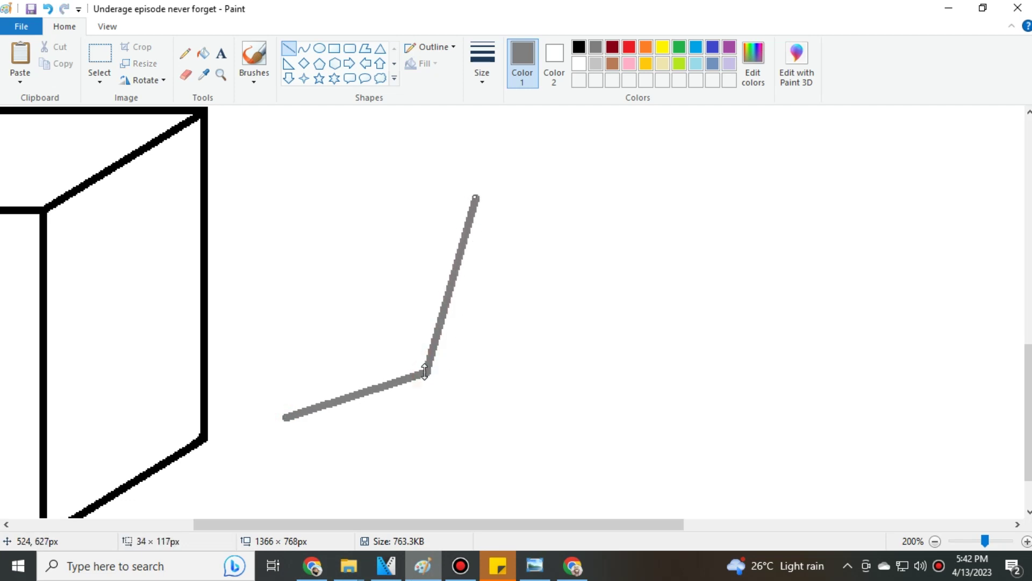
left_click(497, 364)
left_click(316, 565)
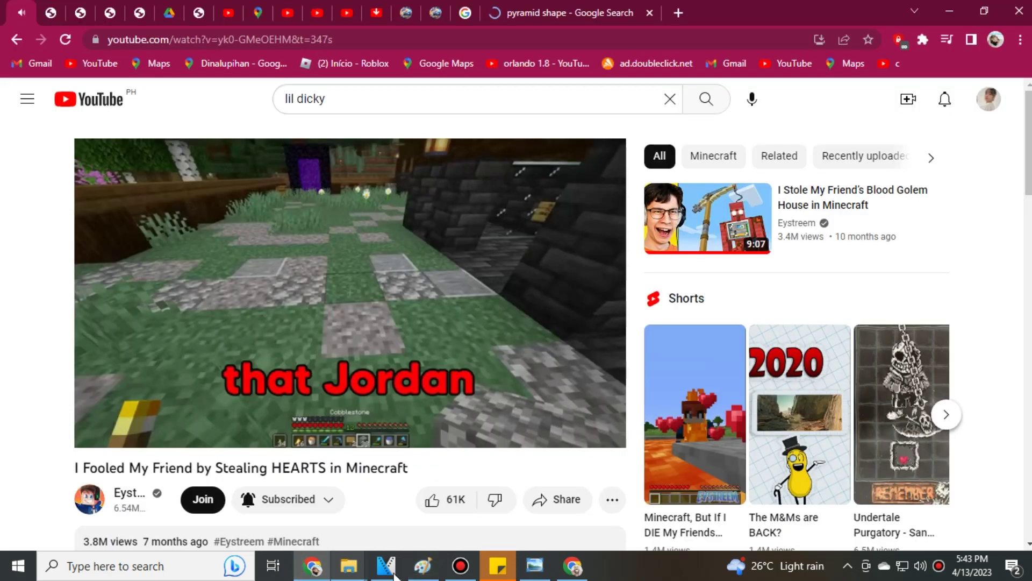
left_click(422, 565)
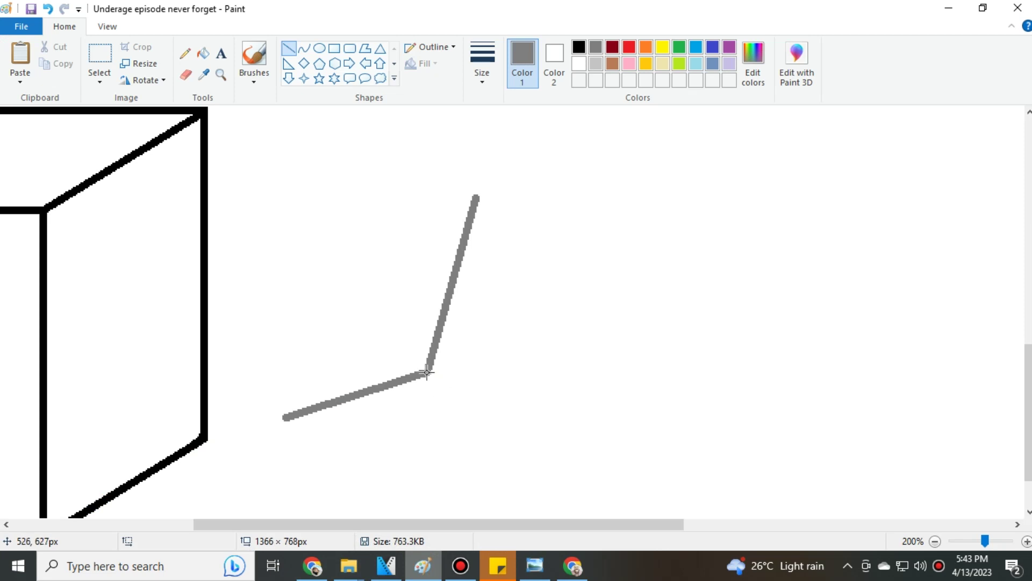
left_click_drag(427, 371, 586, 414)
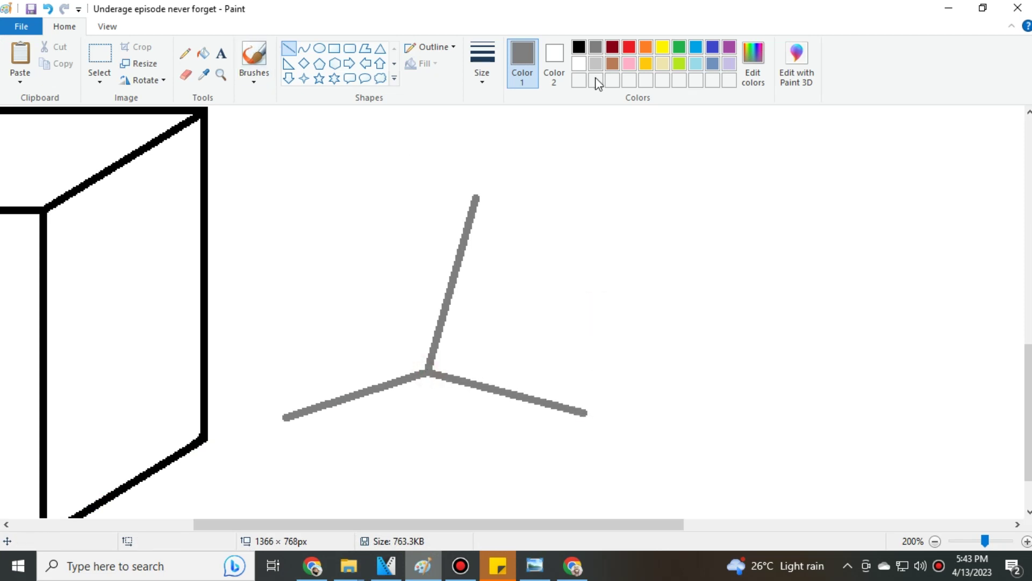
Step: Draw the pyramid's black visible edges: the front base edge and the edges from the apex
left_click(579, 48)
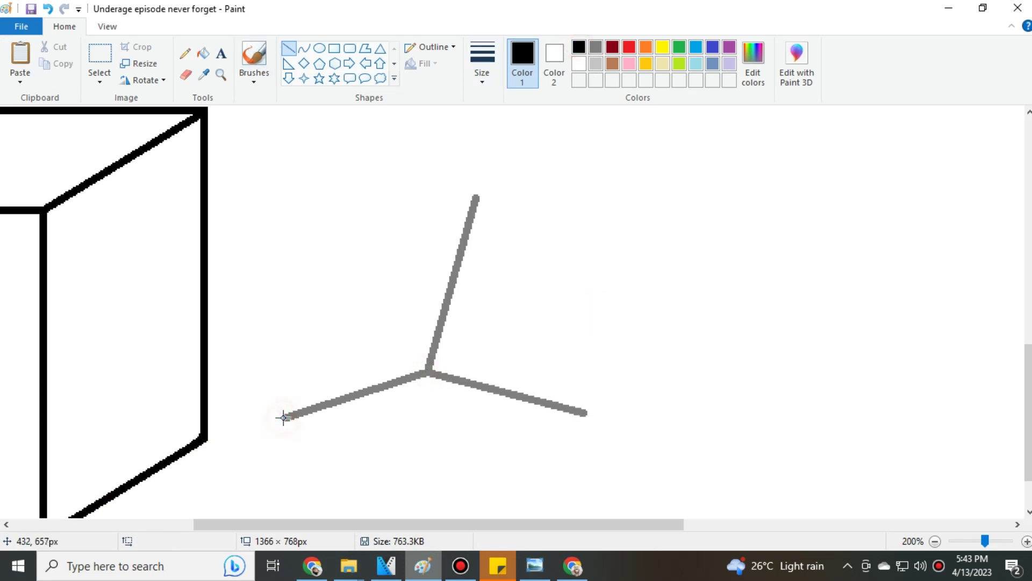
left_click_drag(285, 417, 477, 198)
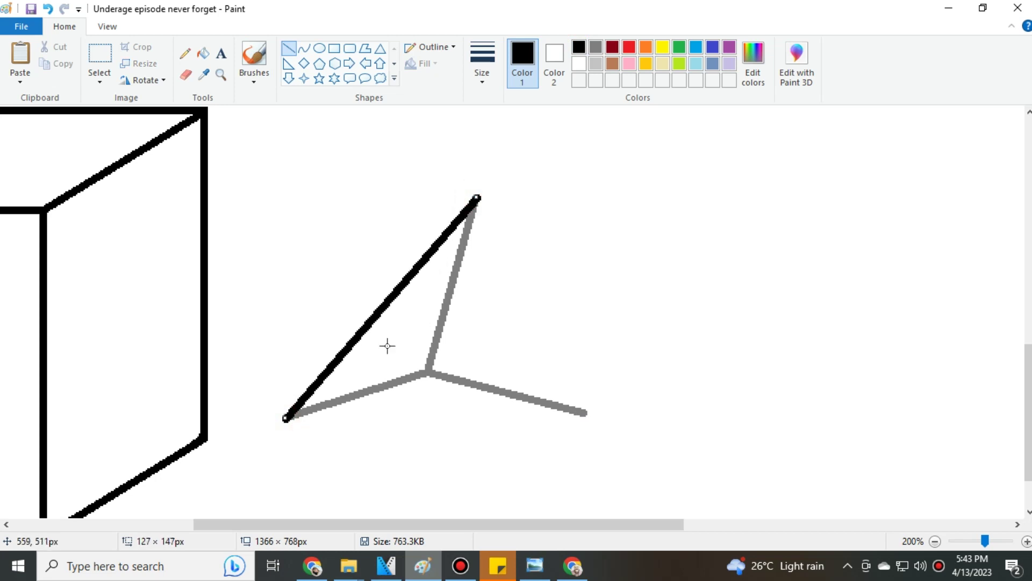
left_click(329, 429)
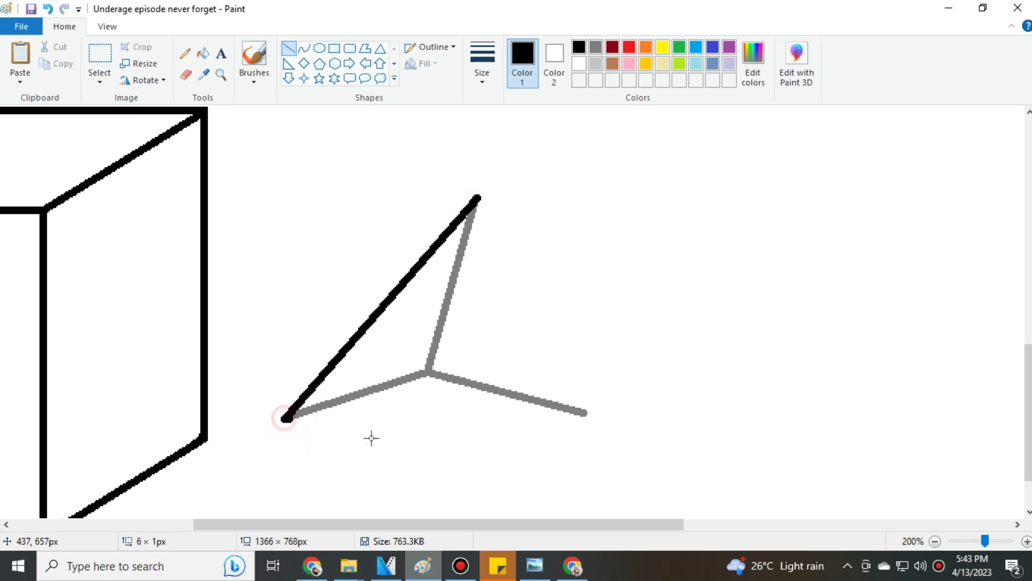
left_click_drag(285, 417, 501, 466)
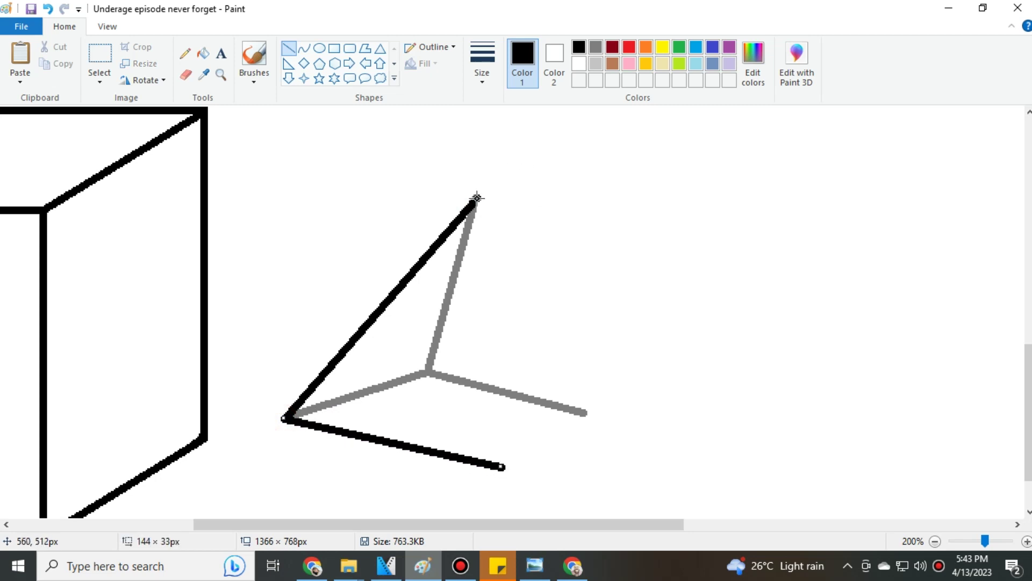
mouse_move(477, 199)
left_mouse_down()
mouse_move(501, 467)
mouse_move(647, 380)
mouse_move(583, 413)
left_mouse_up()
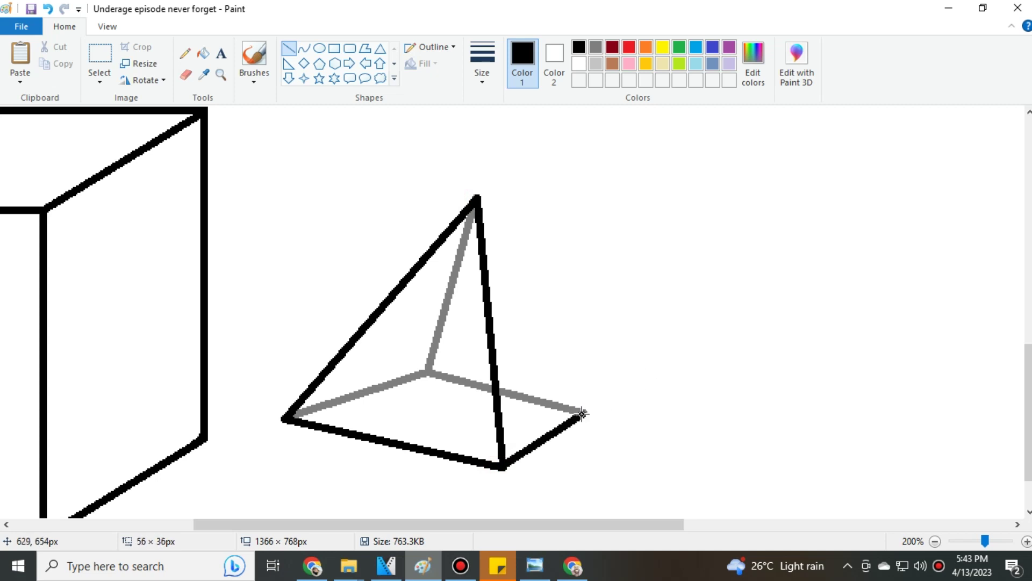
left_click_drag(476, 198, 584, 413)
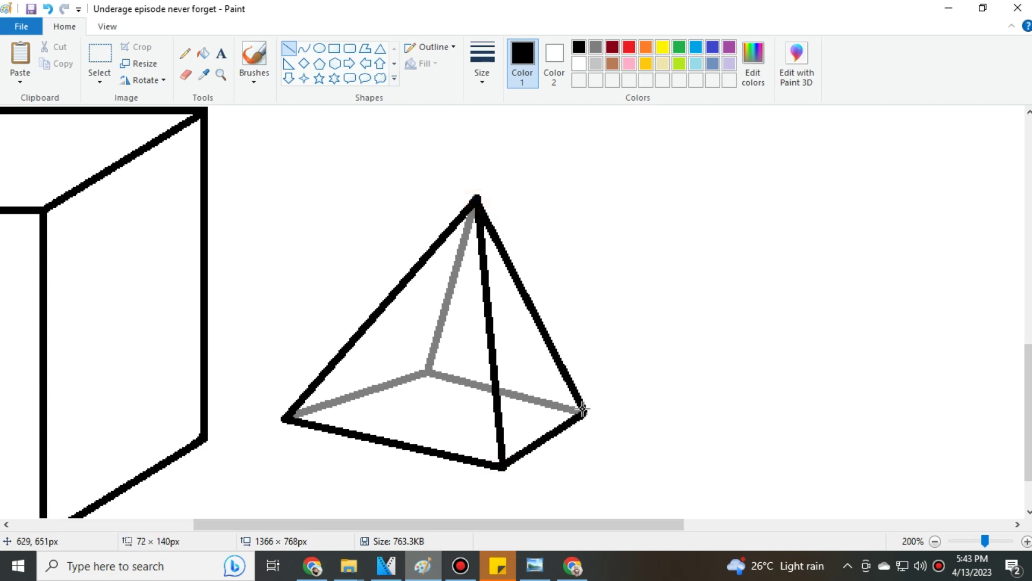
scroll(346, 228, "down", 2)
Step: Rectangle-select the pyramid and bring up the Resize options
left_click(99, 55)
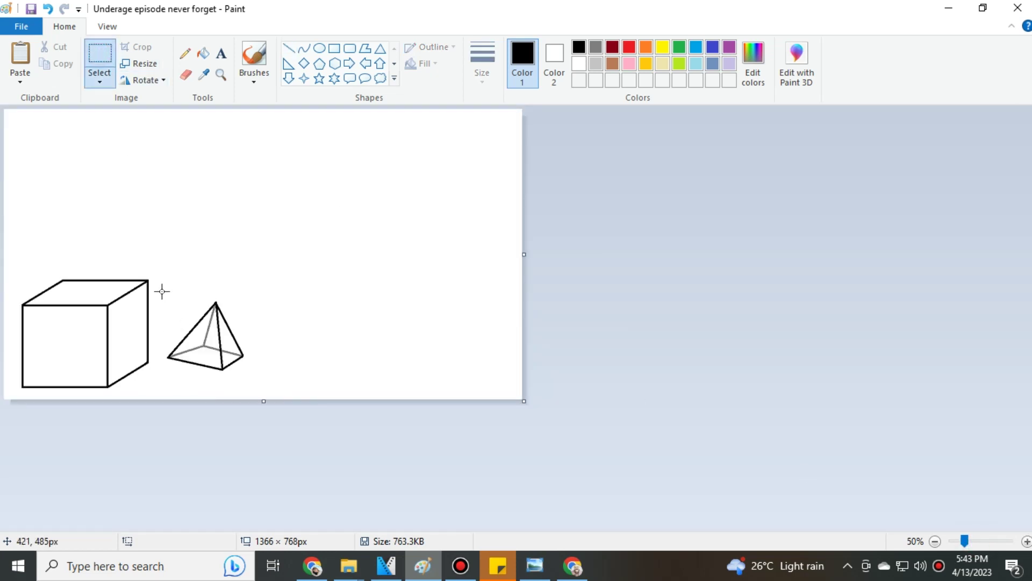
left_click_drag(162, 291, 276, 399)
left_click(148, 64)
Step: Try enlarging the pyramid and moving it up, then undo the enlargement
left_click(175, 143)
key("Return")
left_click_drag(237, 377, 220, 290)
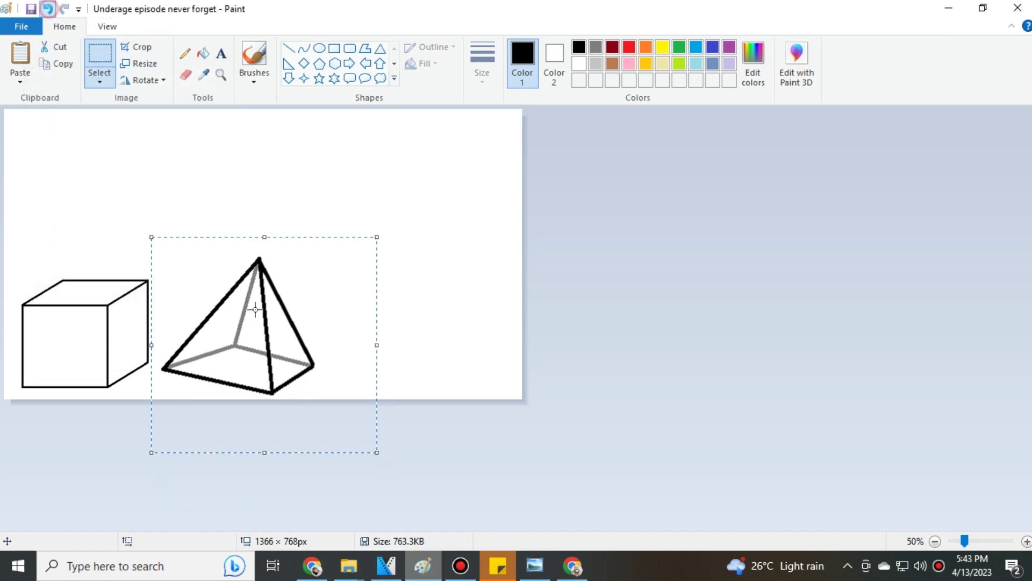
left_click(48, 8)
left_click(291, 359)
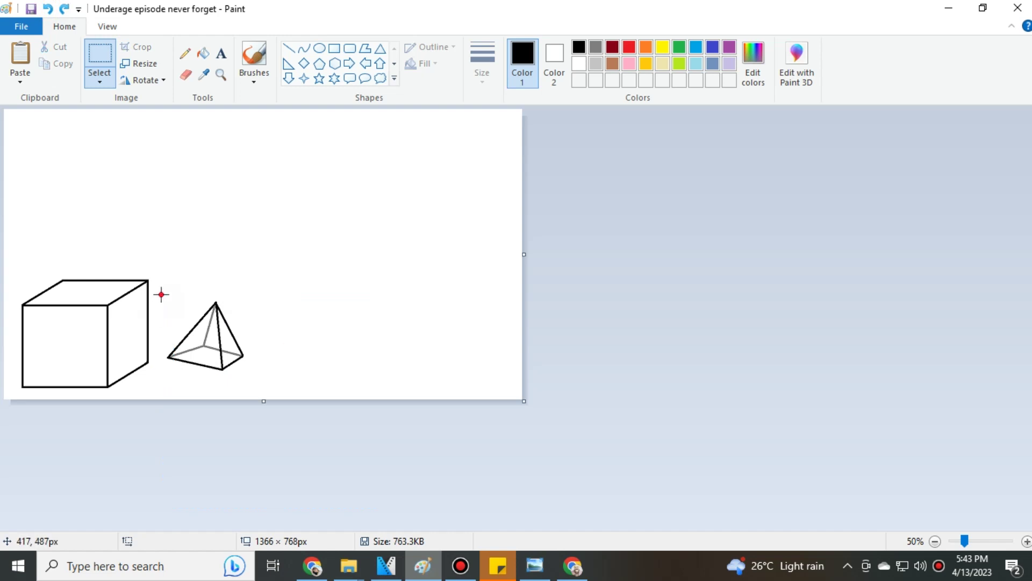
Step: Reselect the pyramid, resize it to 150% horizontally and vertically, and deselect
left_click_drag(250, 383, 253, 384)
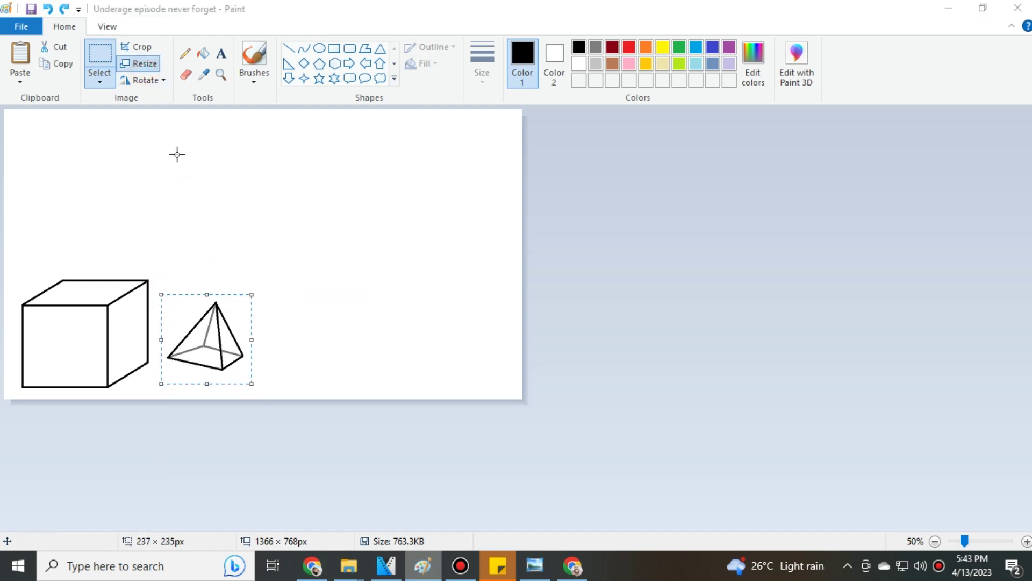
left_click(139, 64)
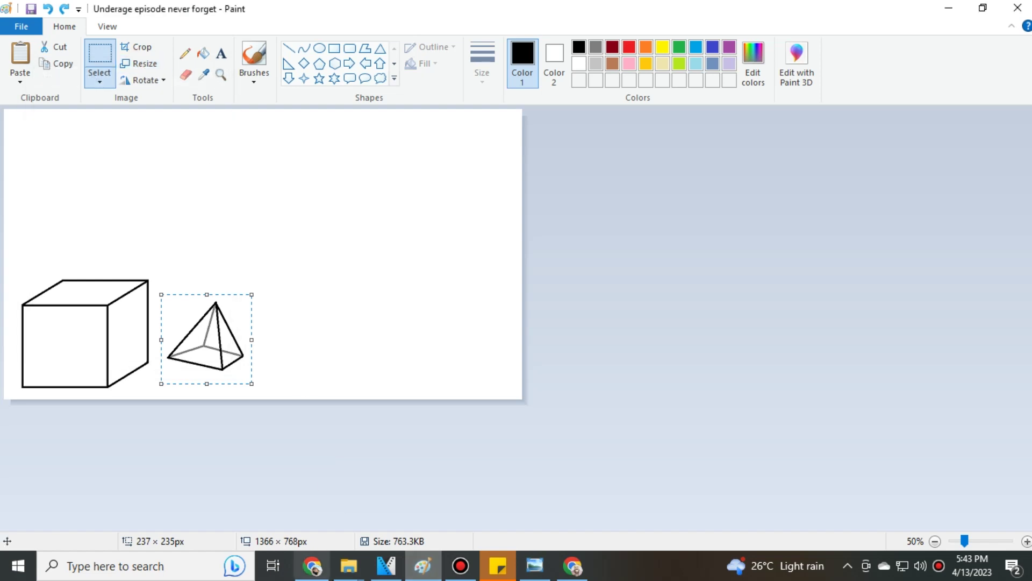
left_click(314, 565)
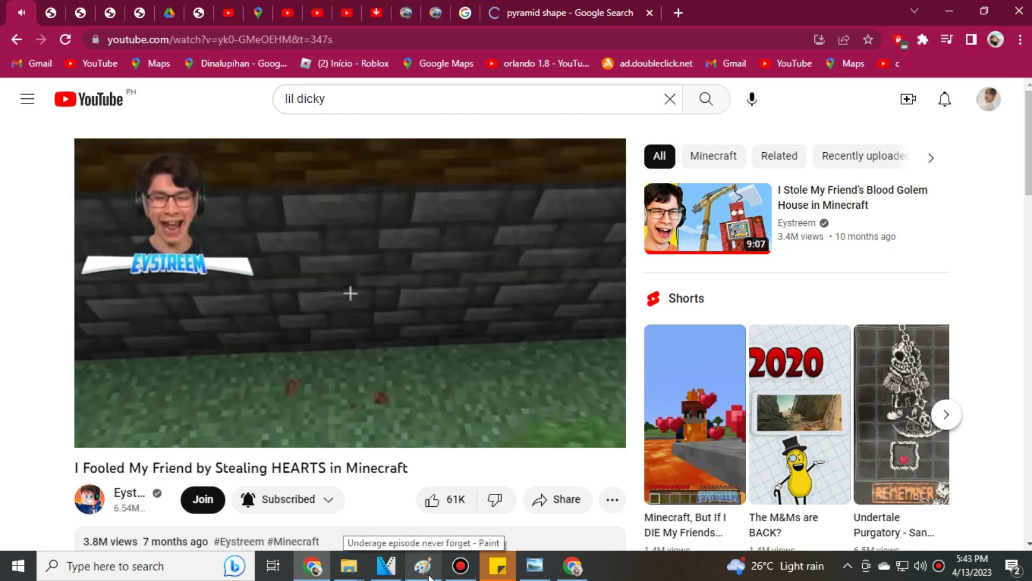
left_click(422, 565)
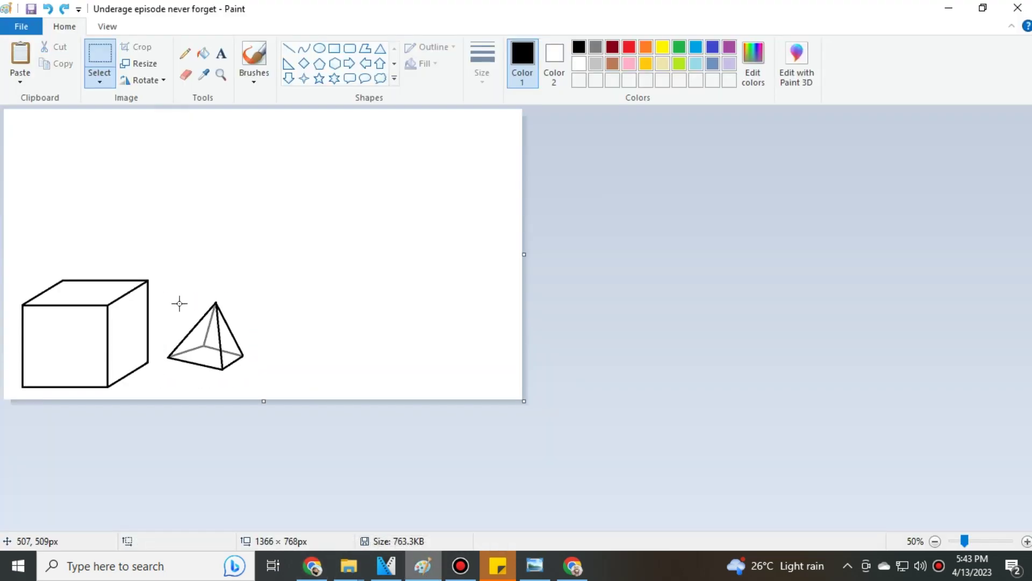
left_click_drag(168, 295, 255, 382)
right_click(229, 357)
key("Escape")
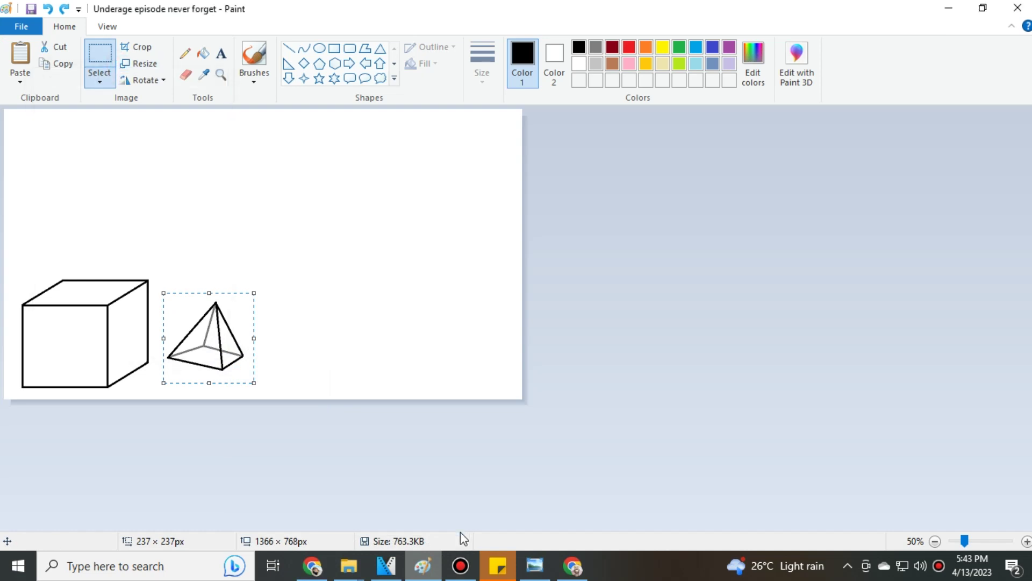
left_click(144, 64)
key("Return")
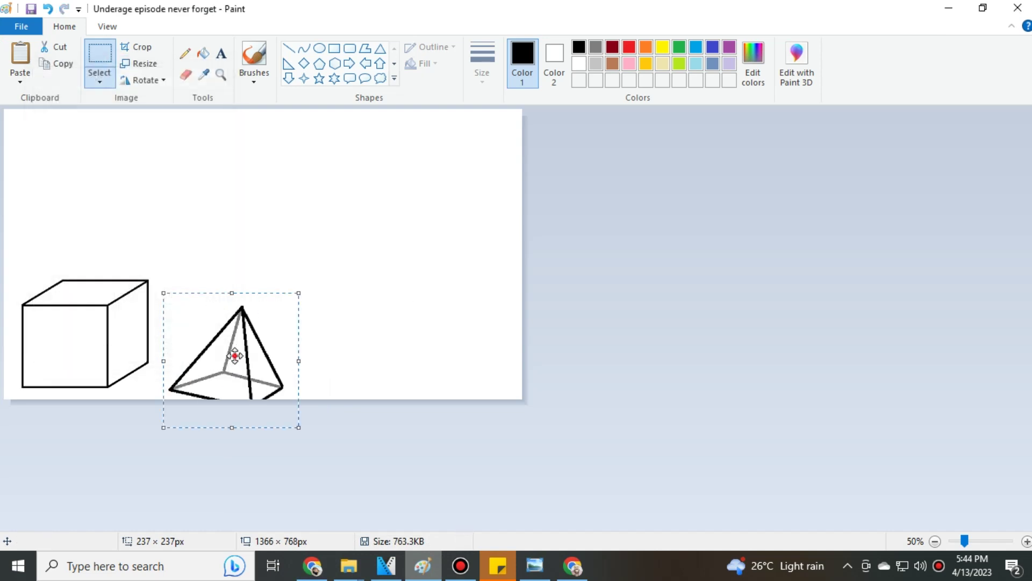
left_click(261, 178)
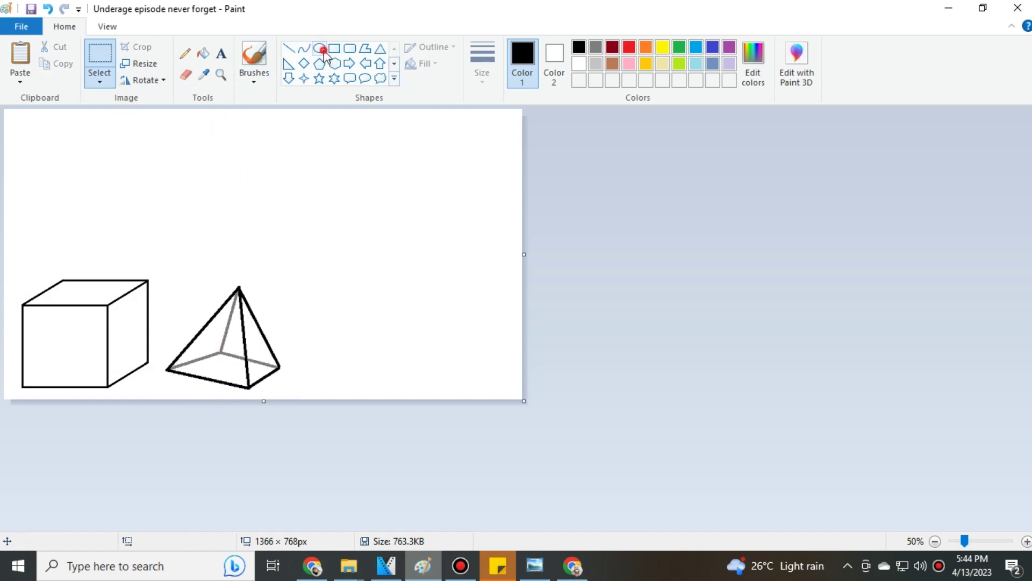
Step: Zoom to 100% and draw the cylinder's ellipse and side line
left_click(221, 73)
left_click(221, 233)
left_click(319, 47)
scroll(346, 242, "up", 3)
left_click_drag(312, 193, 432, 246)
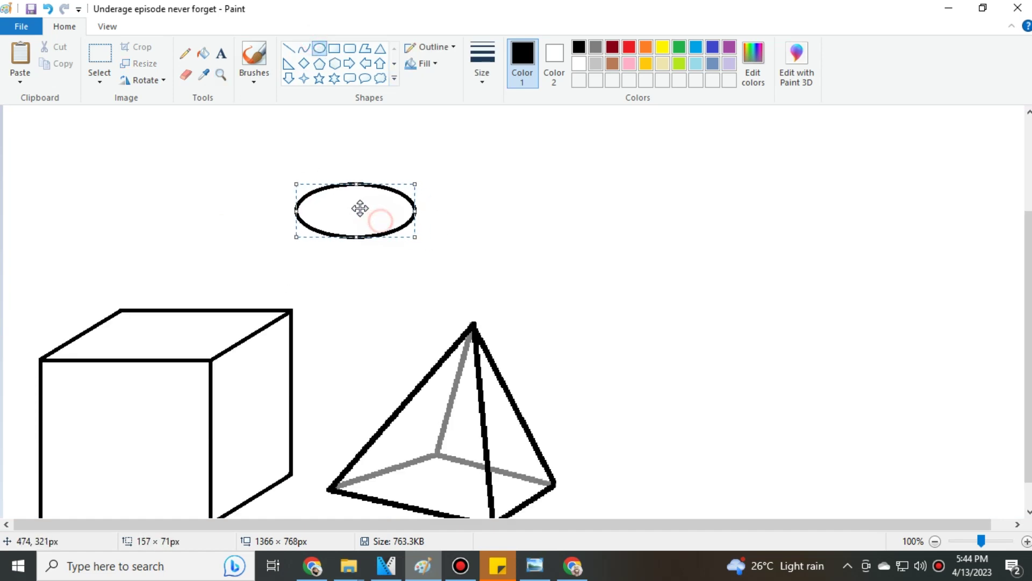
mouse_move(371, 220)
left_mouse_down()
mouse_move(355, 179)
mouse_move(297, 267)
left_mouse_up()
left_click(290, 49)
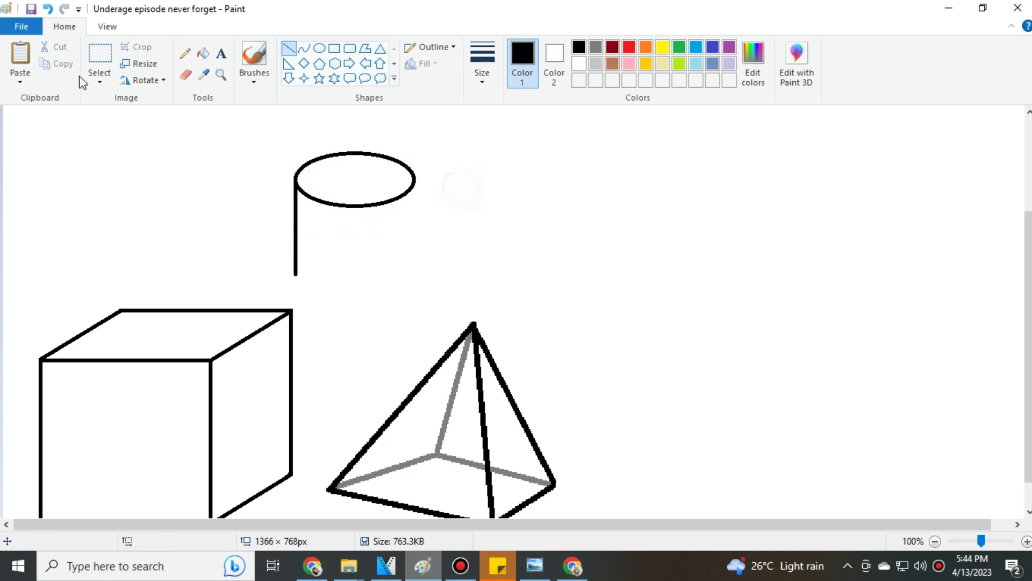
Step: Copy and flip the ellipse-and-line piece to complete the cylinder, then place it above the pyramid
left_click(100, 58)
left_click_drag(269, 133, 425, 285)
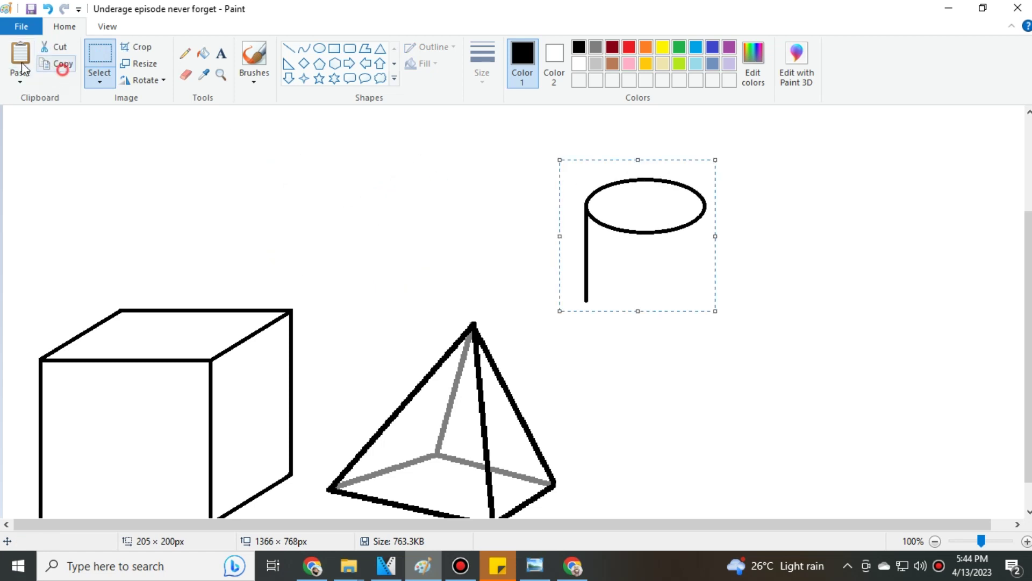
left_click(20, 61)
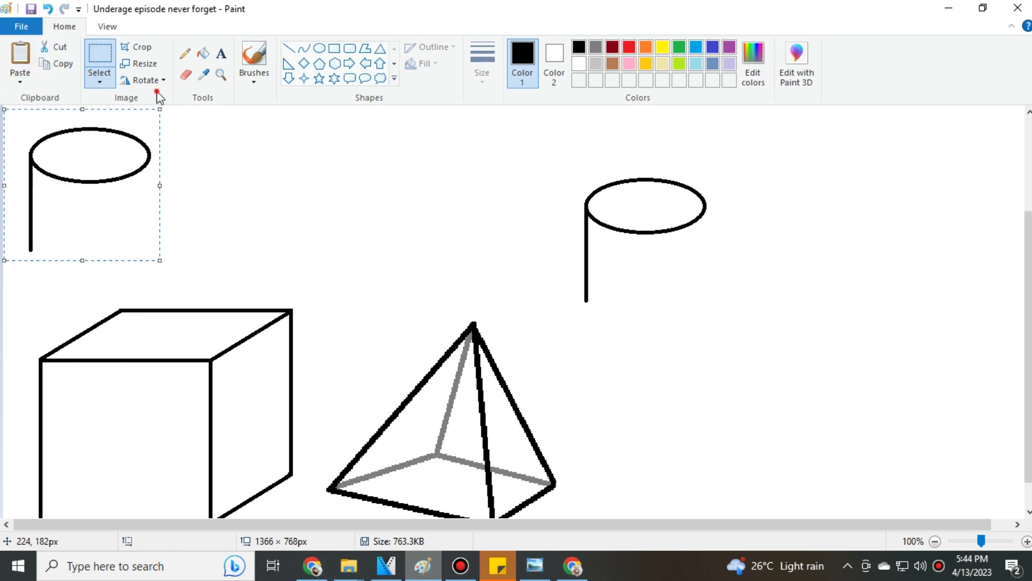
left_click(147, 80)
left_click(161, 165)
mouse_move(97, 202)
left_mouse_down()
mouse_move(660, 247)
mouse_move(669, 265)
left_mouse_up()
left_click(816, 284)
mouse_move(561, 170)
left_mouse_down()
mouse_move(740, 323)
mouse_move(431, 311)
left_mouse_up()
left_click(584, 310)
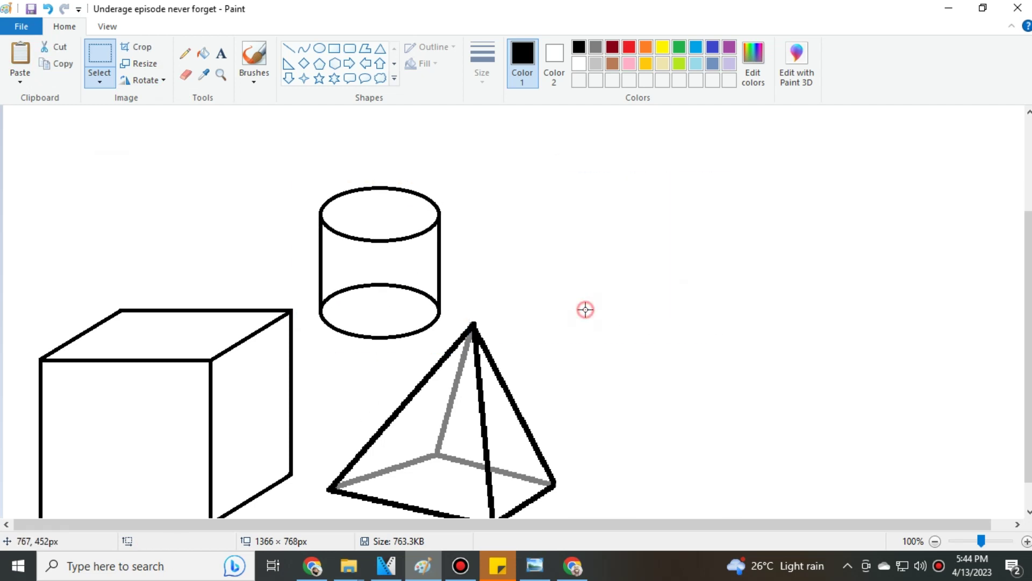
Step: Zoom in on the cylinder and shift the left part of the middle arc slightly down
left_click(221, 75)
left_click(415, 225)
left_click(334, 48)
scroll(394, 355, "down", 3)
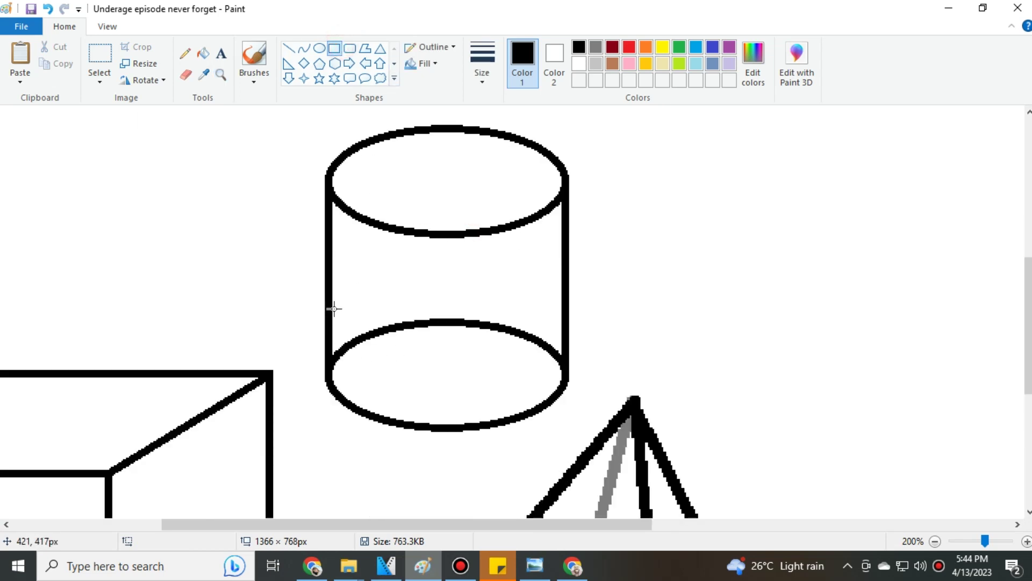
left_click_drag(335, 307, 452, 379)
left_click_drag(407, 351, 403, 359)
left_click(577, 330)
Step: Fill the bottom ellipse's back arc with grey, then zoom back to 200%
left_click(221, 74)
left_click(355, 286)
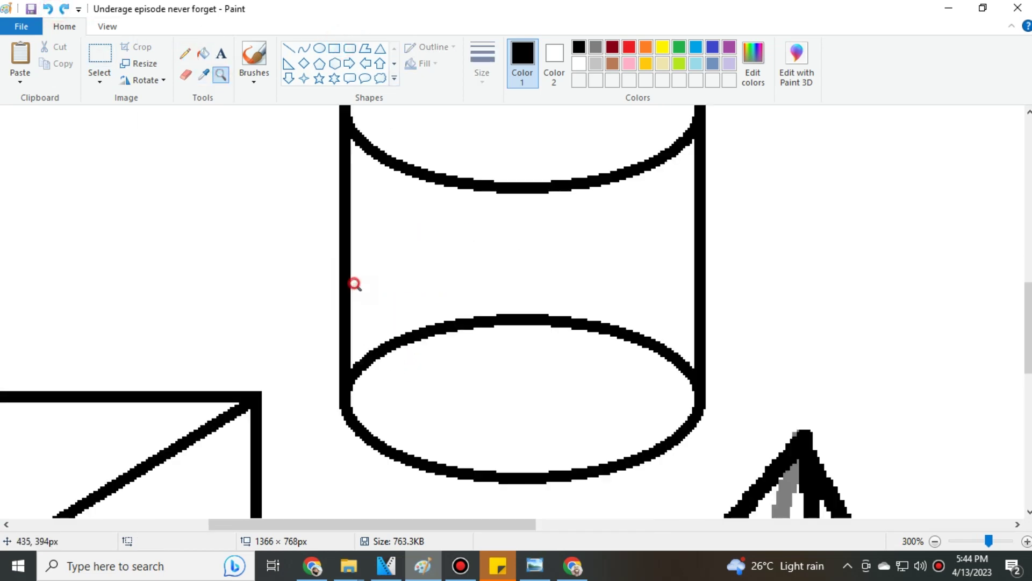
left_click(186, 52)
left_click(596, 48)
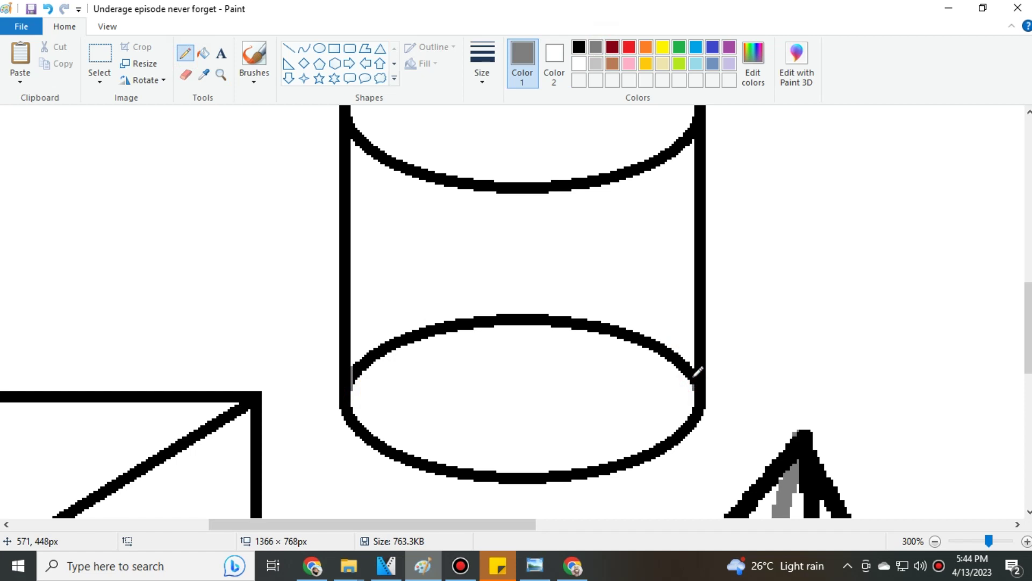
left_click(203, 55)
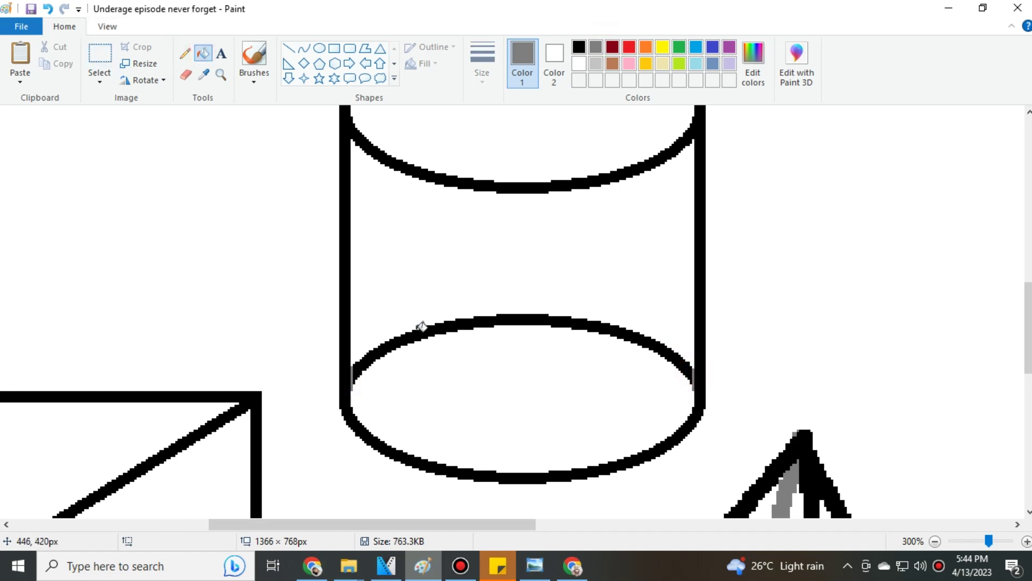
left_click(419, 330)
left_click(977, 540)
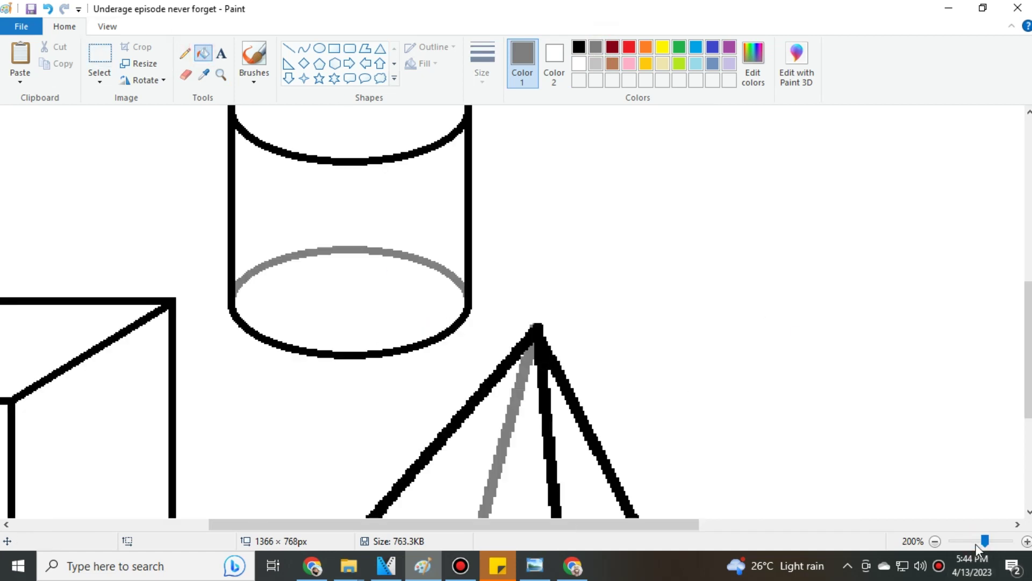
scroll(472, 449, "up", 3)
scroll(472, 449, "up", 3)
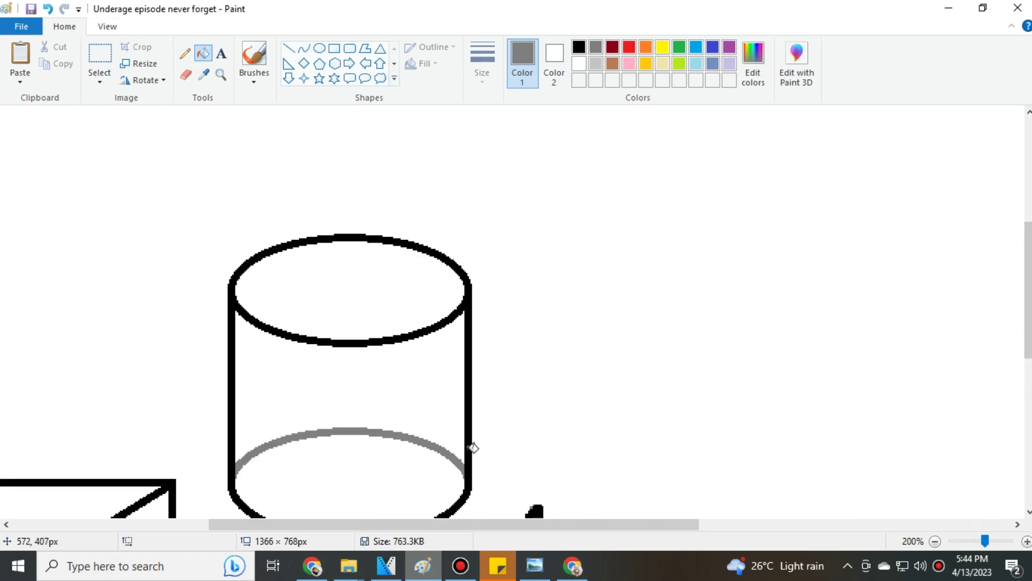
left_click_drag(452, 524, 226, 525)
scroll(266, 371, "down", 5)
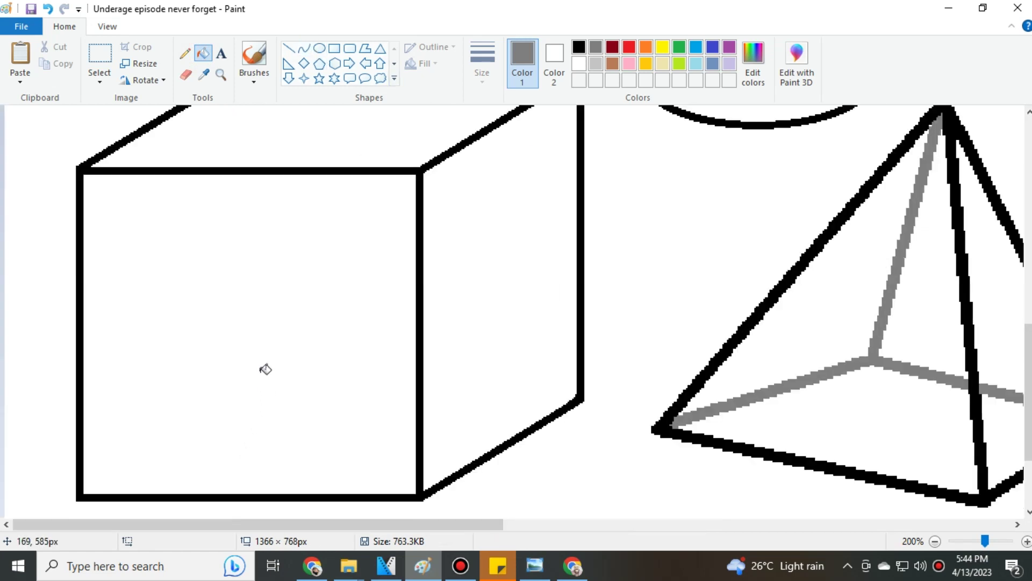
scroll(249, 253, "up", 3)
scroll(274, 181, "up", 3)
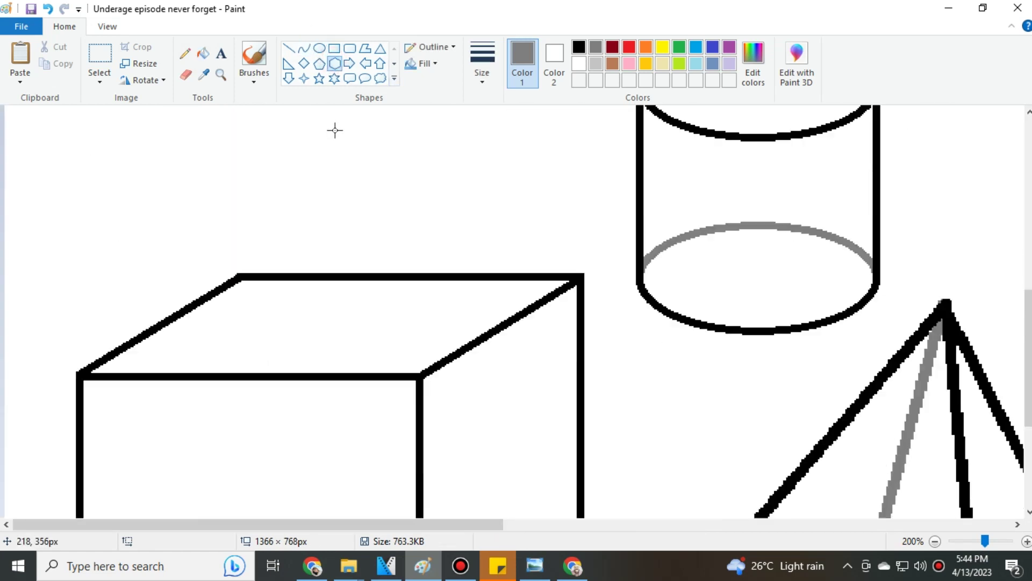
scroll(335, 130, "up", 3)
Step: Paste a flipped copy of the box top to close the box, then undo it
left_click(100, 61)
left_click_drag(32, 143, 583, 369)
scroll(605, 369, "up", 3)
left_click(63, 63)
left_click(20, 61)
scroll(323, 242, "up", 3)
left_click_drag(24, 113, 583, 339)
left_click(62, 64)
left_click(21, 61)
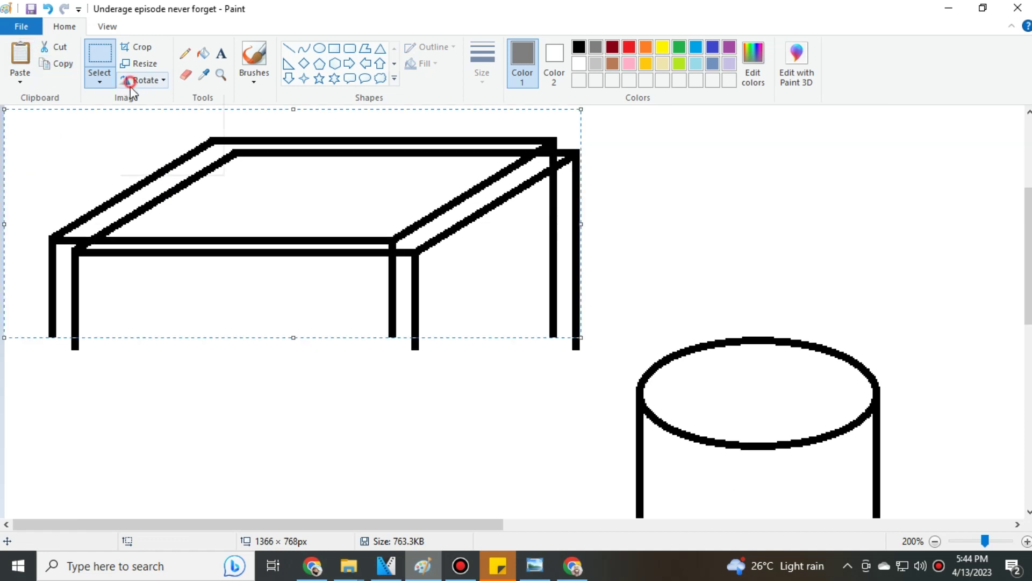
left_click(172, 162)
mouse_move(254, 426)
left_mouse_down()
mouse_move(254, 348)
mouse_move(253, 449)
mouse_move(257, 350)
left_mouse_up()
left_click(391, 358)
left_click(857, 296)
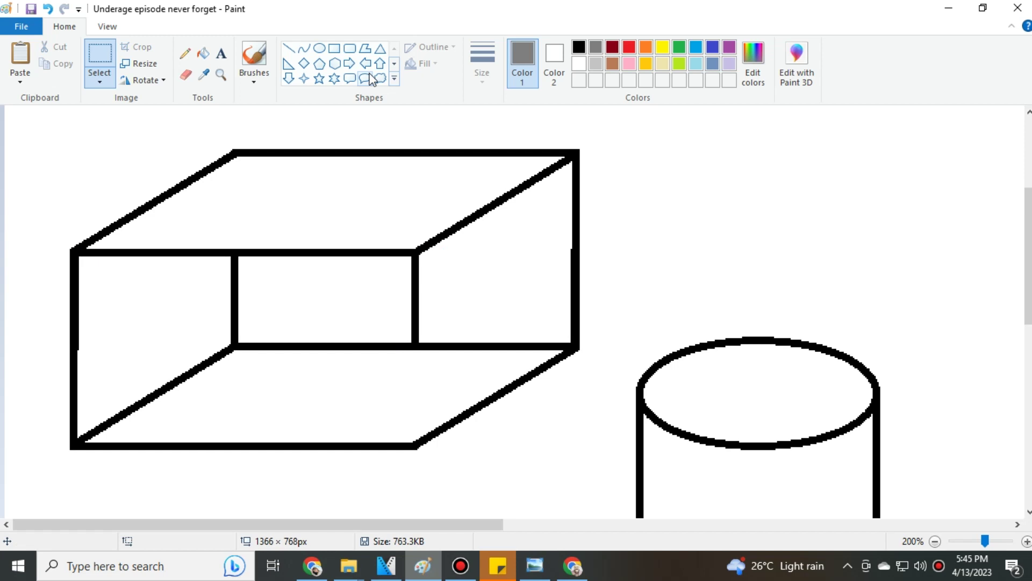
left_click(47, 9)
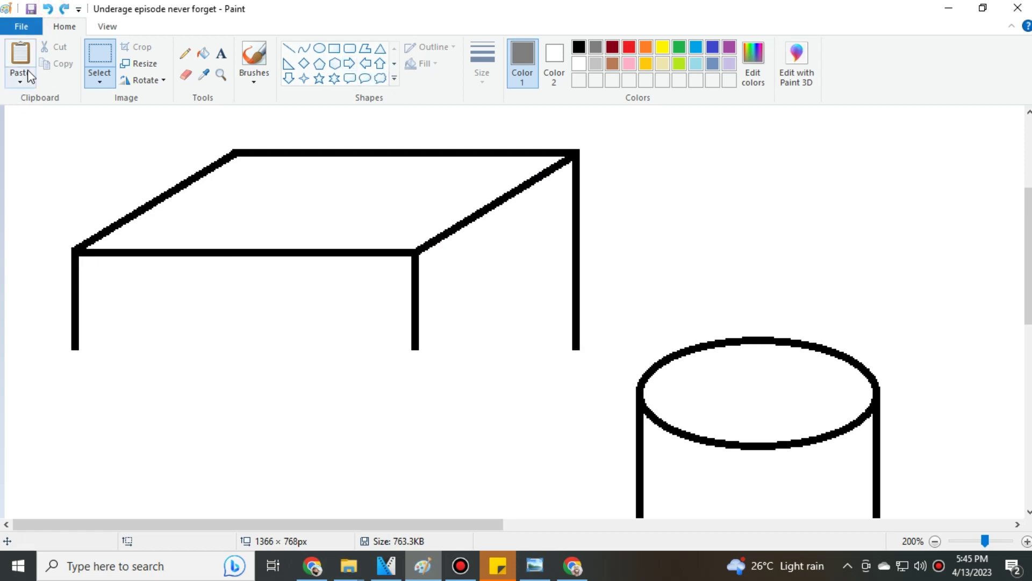
Step: Paste the box top again, flip it vertically, and set it below as the box bottom
left_click(21, 57)
left_click(139, 64)
key("Escape")
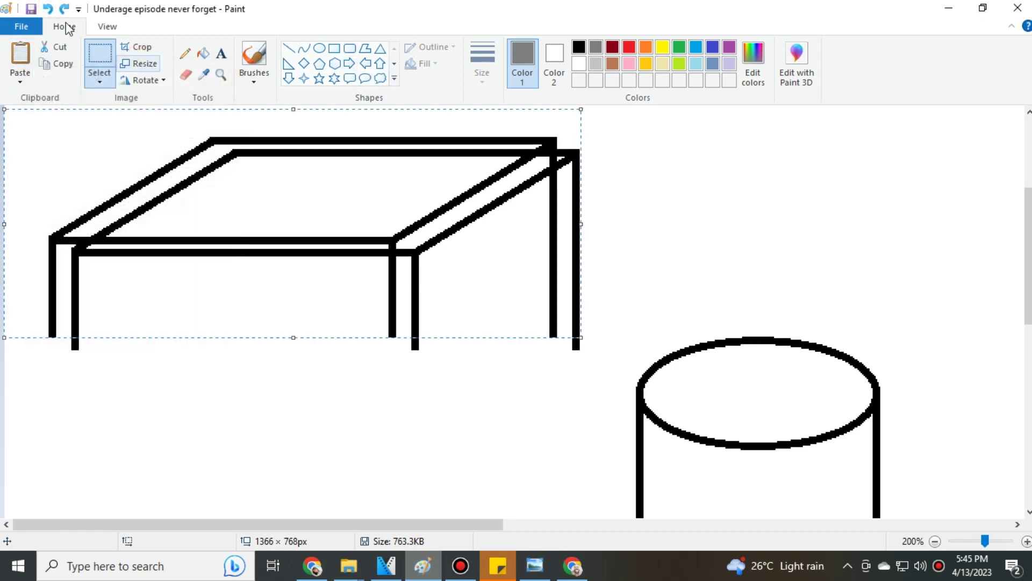
left_click(140, 64)
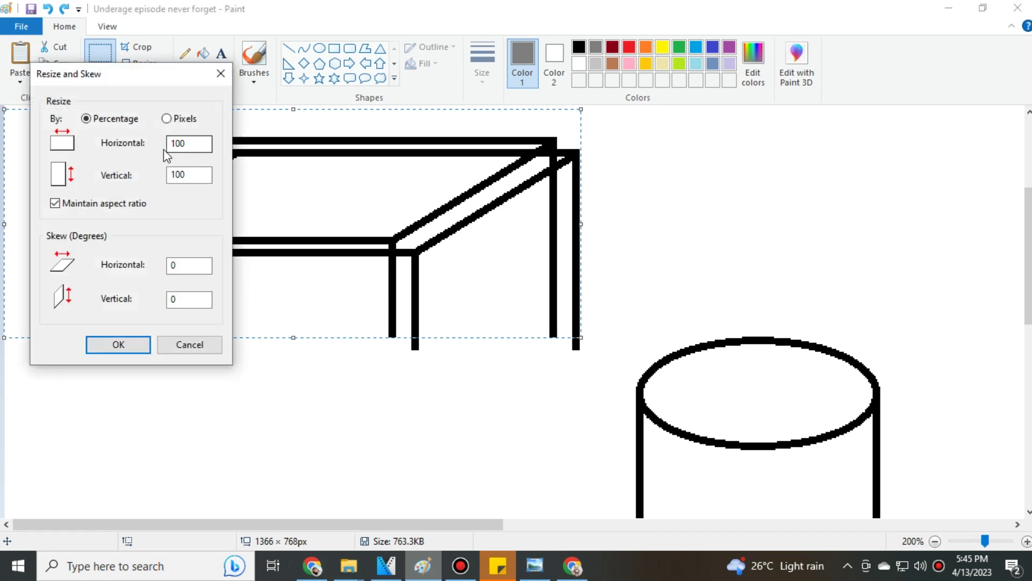
left_click(220, 73)
left_click(140, 63)
left_click(220, 73)
left_click(145, 81)
left_click(170, 136)
left_click_drag(326, 274, 329, 392)
key("Up")
key("Up")
key("Up")
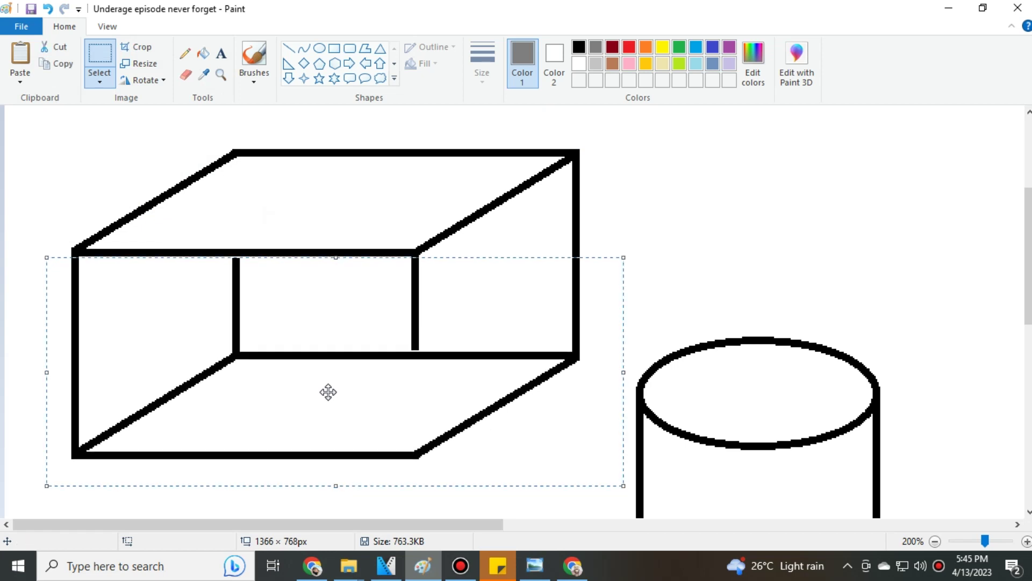
left_click(701, 217)
Step: Erase the box's inner lines and cover the leftover inner bottom edge with a rectangle
left_click(334, 48)
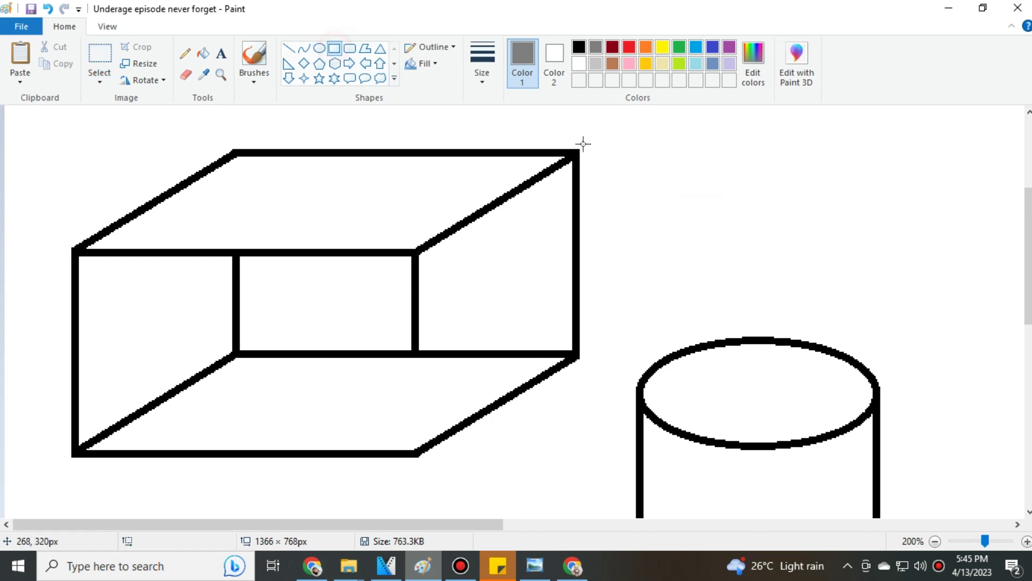
mouse_move(406, 385)
left_mouse_down()
mouse_move(318, 301)
mouse_move(152, 260)
left_mouse_up()
left_click_drag(149, 386, 90, 442)
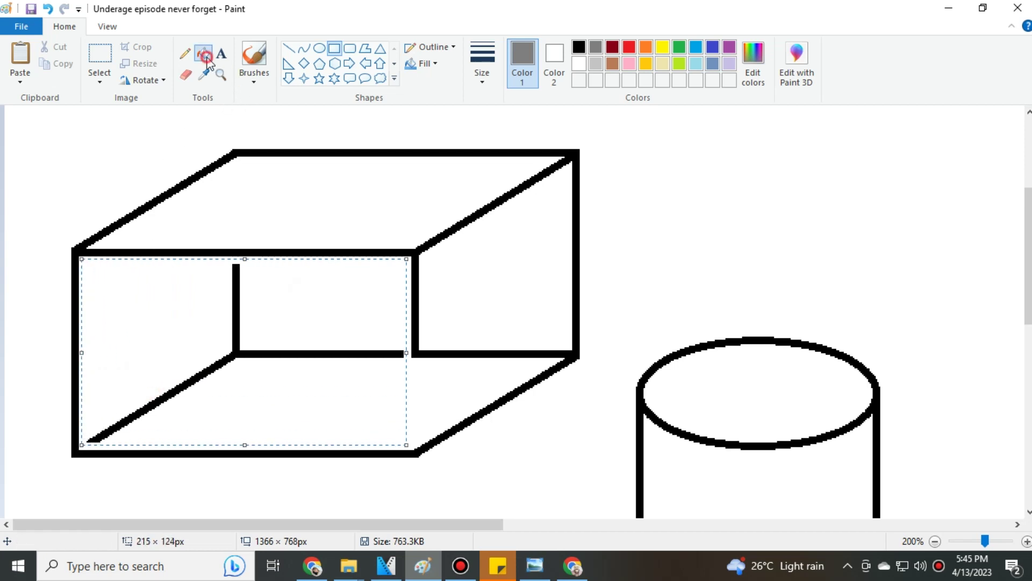
key("Delete")
left_click(336, 48)
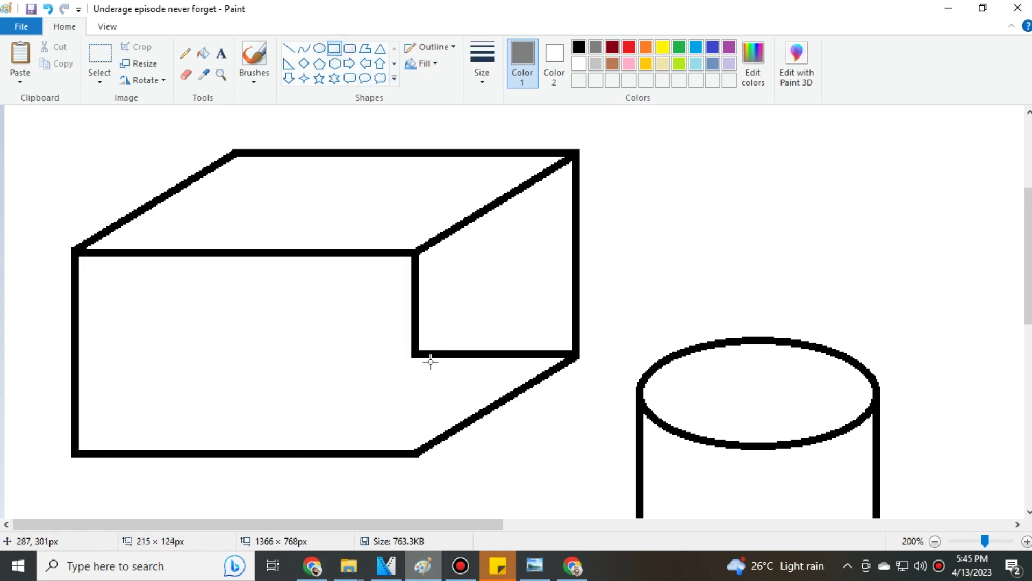
left_click_drag(421, 353, 554, 334)
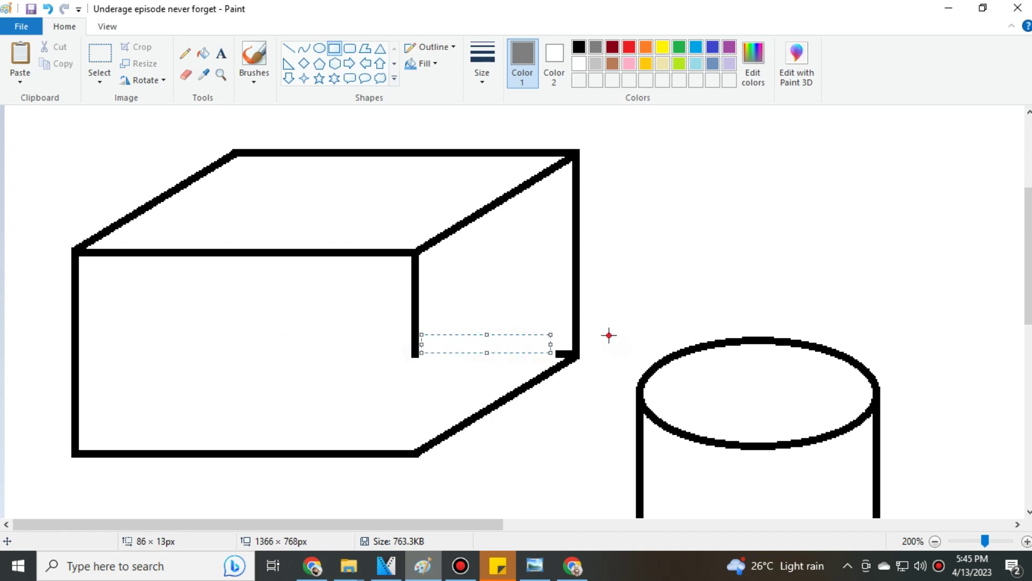
Step: Patch the small gap at the box corner and draw the missing vertical edge in black
left_click(221, 75)
left_click(445, 344)
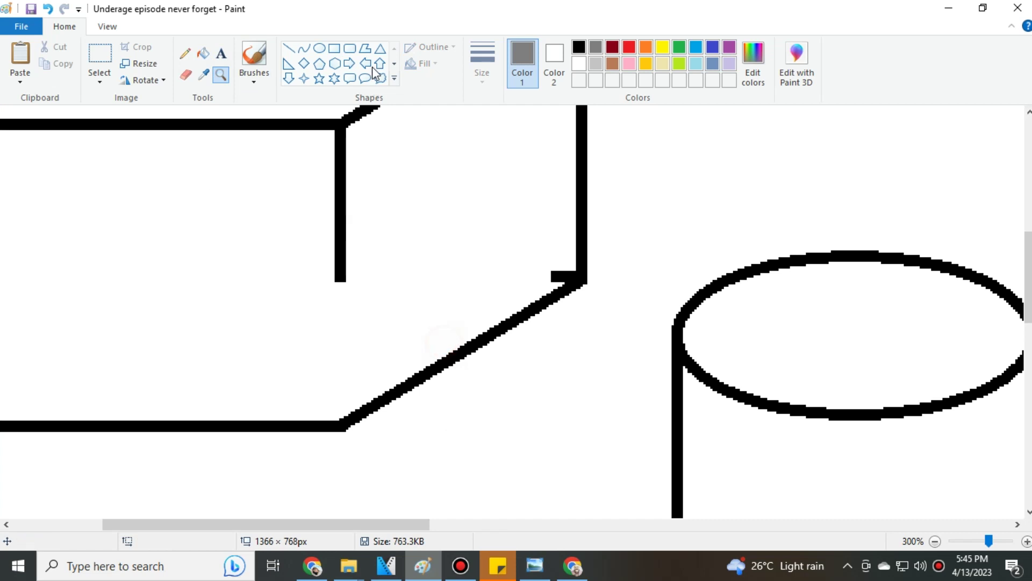
left_click(290, 48)
left_click_drag(565, 271, 559, 274)
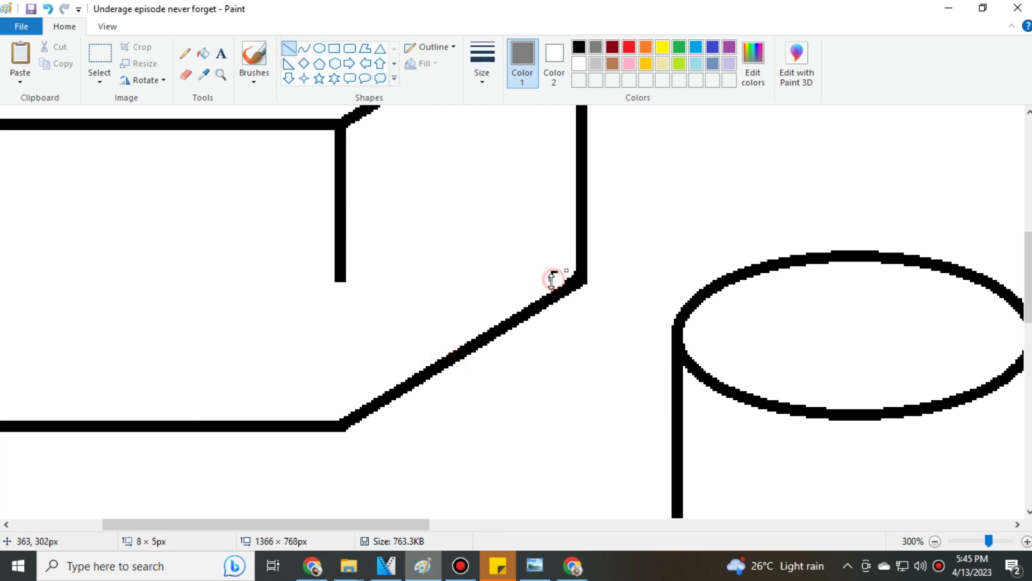
left_click(699, 266)
left_click(669, 262)
left_click(579, 47)
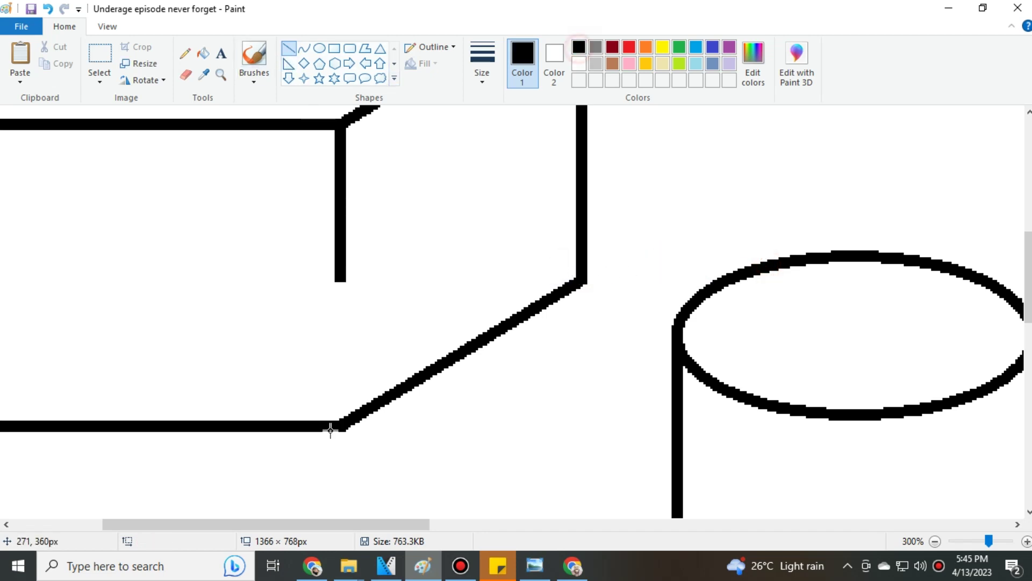
left_click_drag(342, 423, 340, 282)
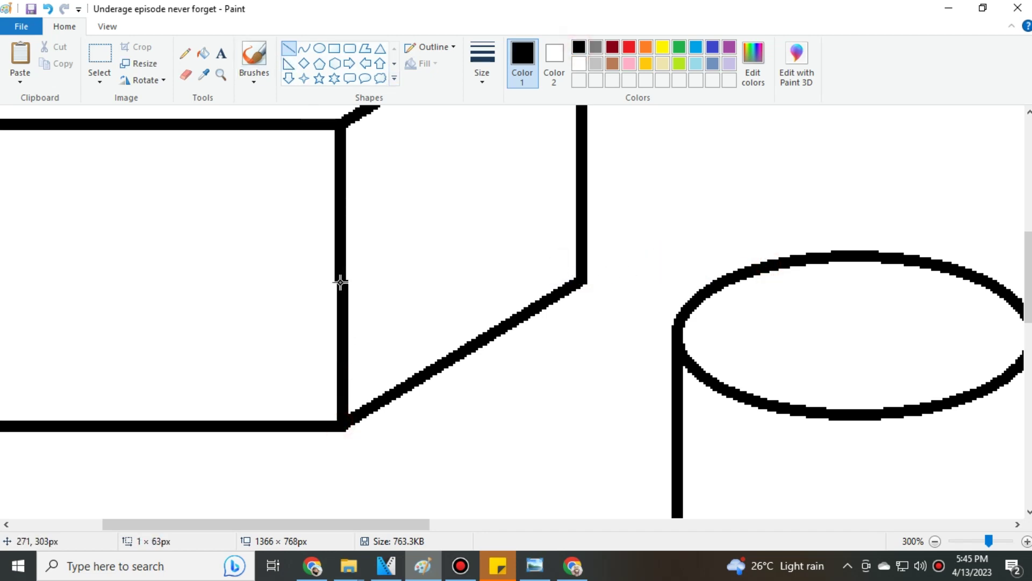
left_click(395, 407)
scroll(451, 444, "up", 3)
Step: Move the flat box from the top left to beside the pyramid
left_click_drag(989, 541, 965, 540)
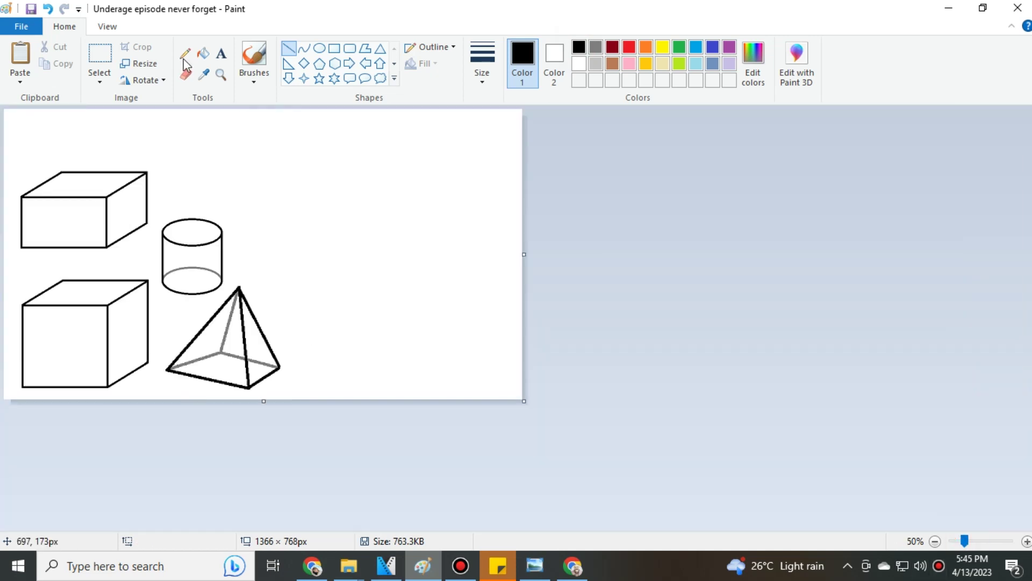
left_click(99, 57)
left_click_drag(9, 165, 163, 258)
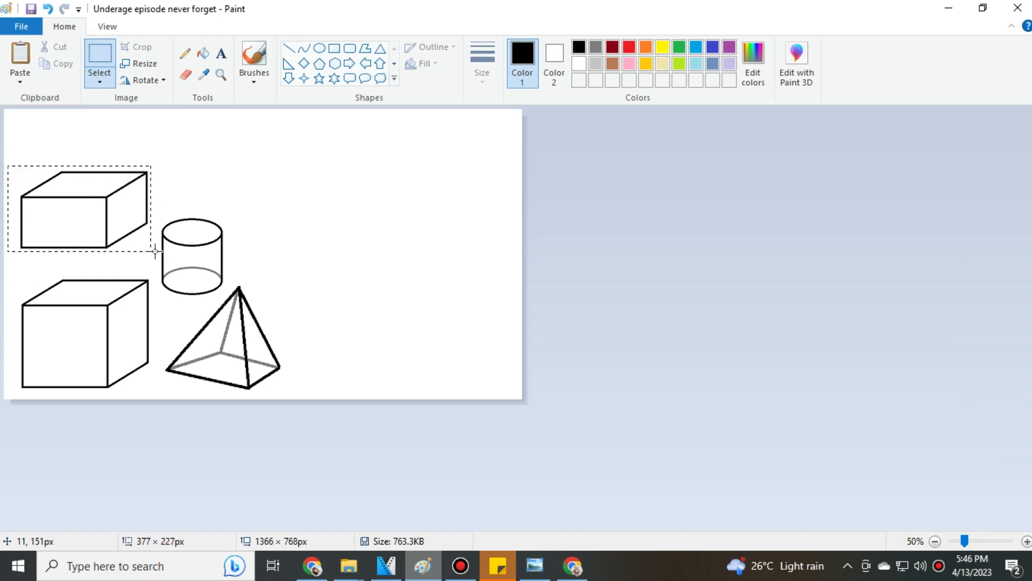
left_click_drag(81, 208, 362, 348)
left_click(318, 277)
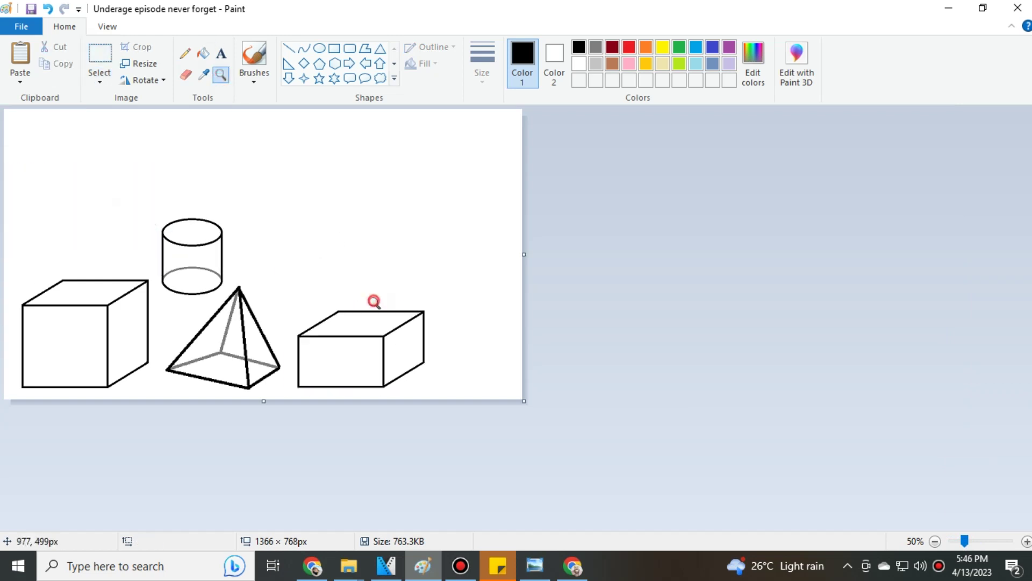
Step: Draw a black diamond right of the cylinder, then undo it
left_click(222, 75)
left_click(481, 329)
left_click(304, 63)
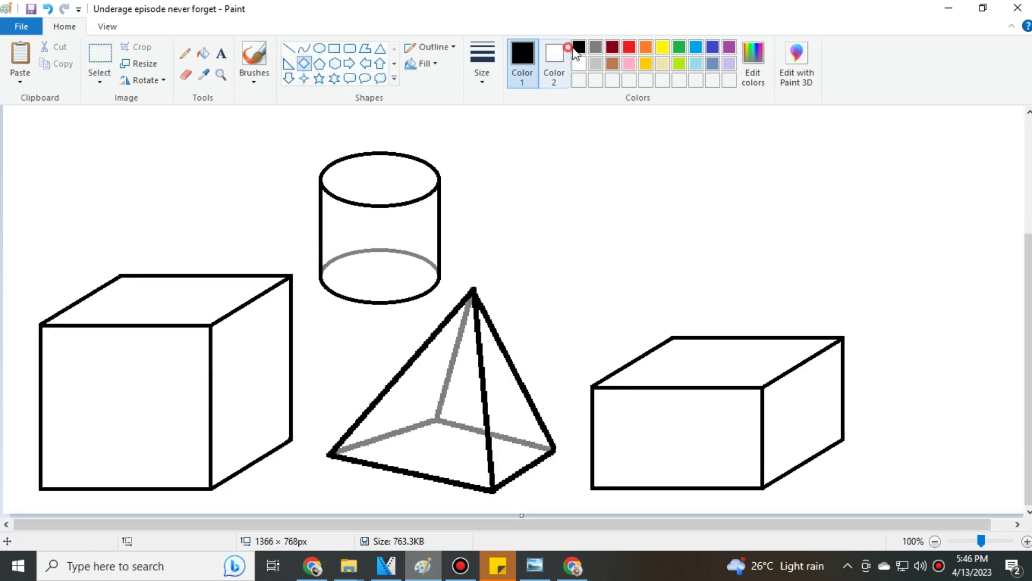
left_click(523, 63)
mouse_move(516, 147)
left_mouse_down()
mouse_move(728, 343)
mouse_move(716, 345)
left_mouse_up()
left_click_drag(638, 288, 596, 267)
left_click(809, 286)
left_click(219, 74)
left_click(587, 279)
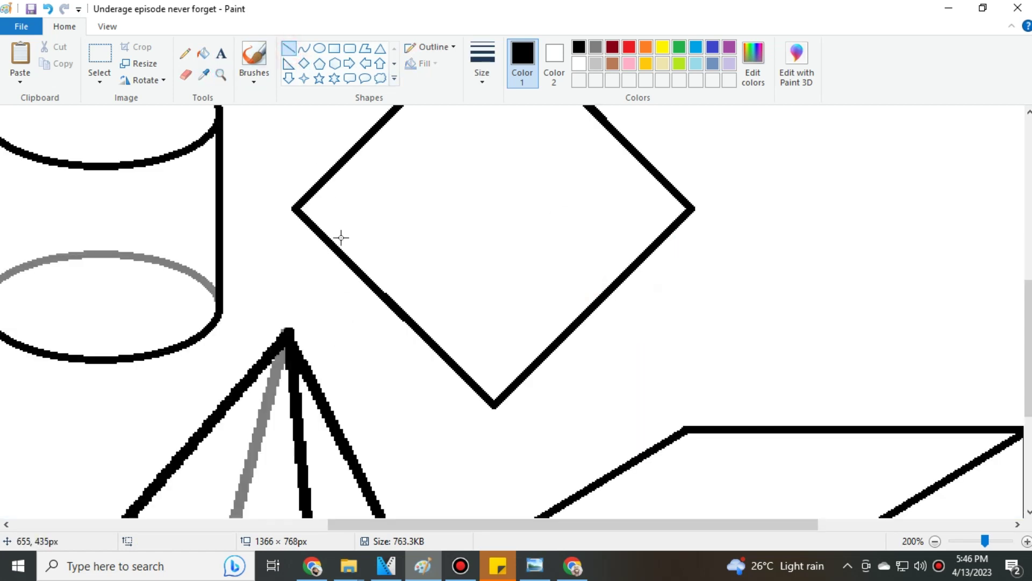
scroll(300, 311, "up", 3)
left_click(47, 9)
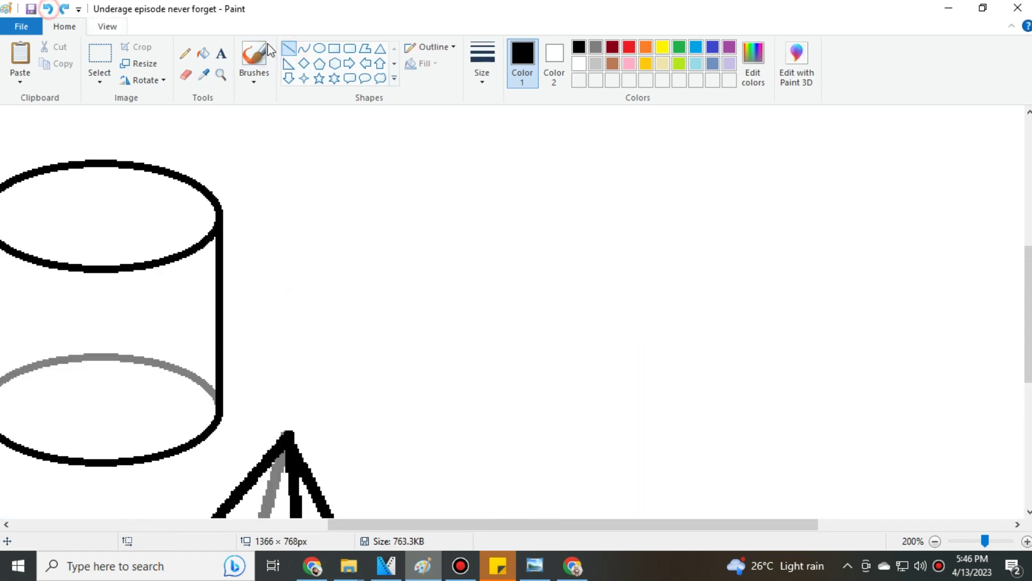
Step: Draw a larger diamond and join its bottom, top and right vertices to an inner point
left_click(304, 63)
left_click_drag(319, 139, 704, 522)
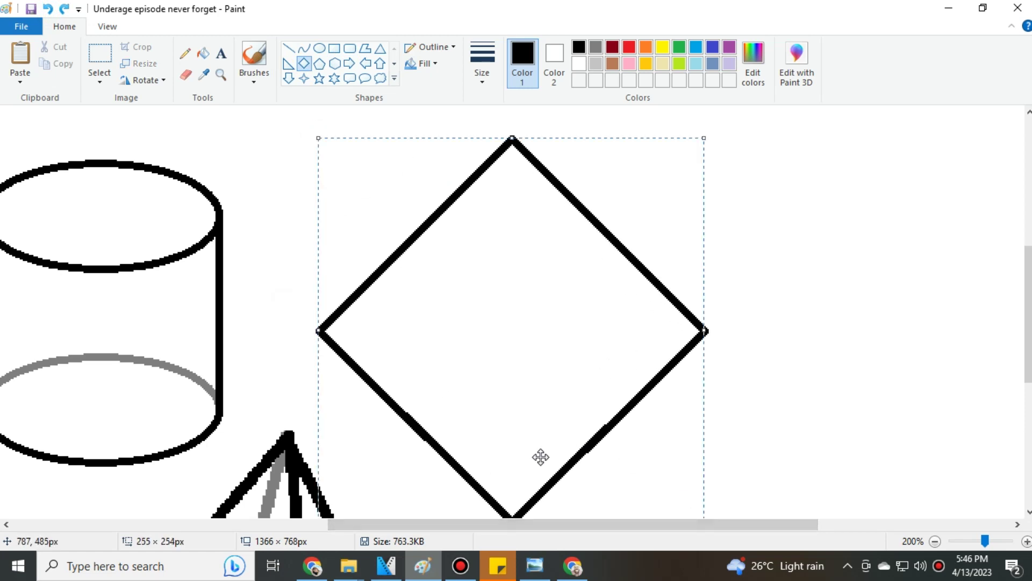
scroll(532, 458, "down", 3)
left_click_drag(511, 420, 511, 421)
scroll(543, 404, "up", 3)
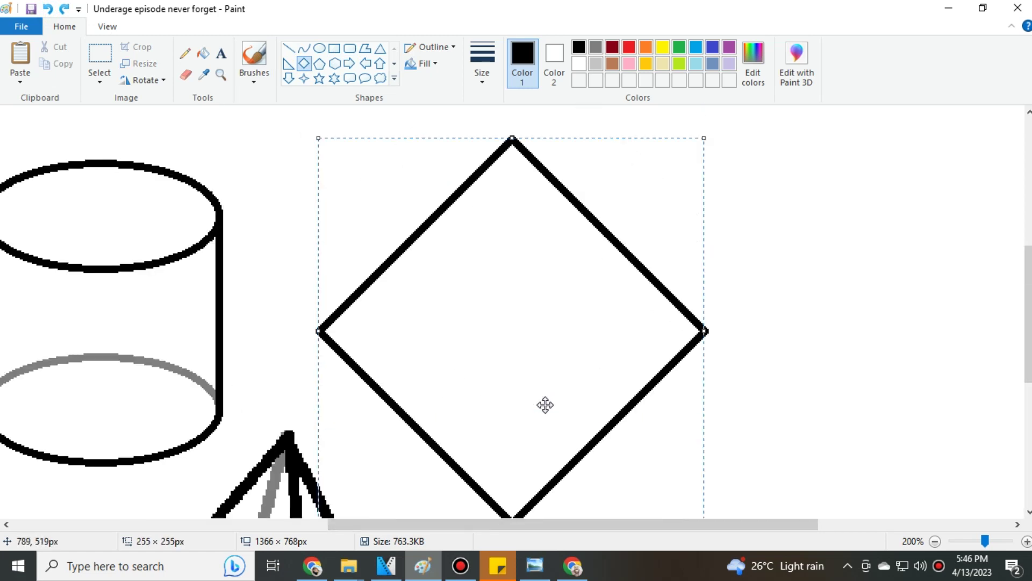
left_click(289, 49)
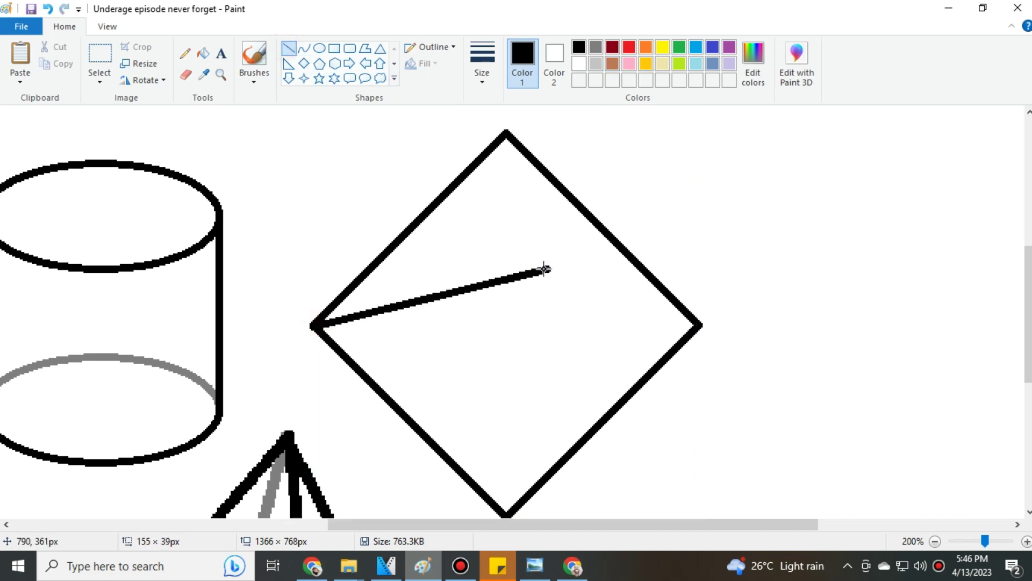
left_click_drag(314, 323, 539, 270)
left_click_drag(506, 513, 539, 270)
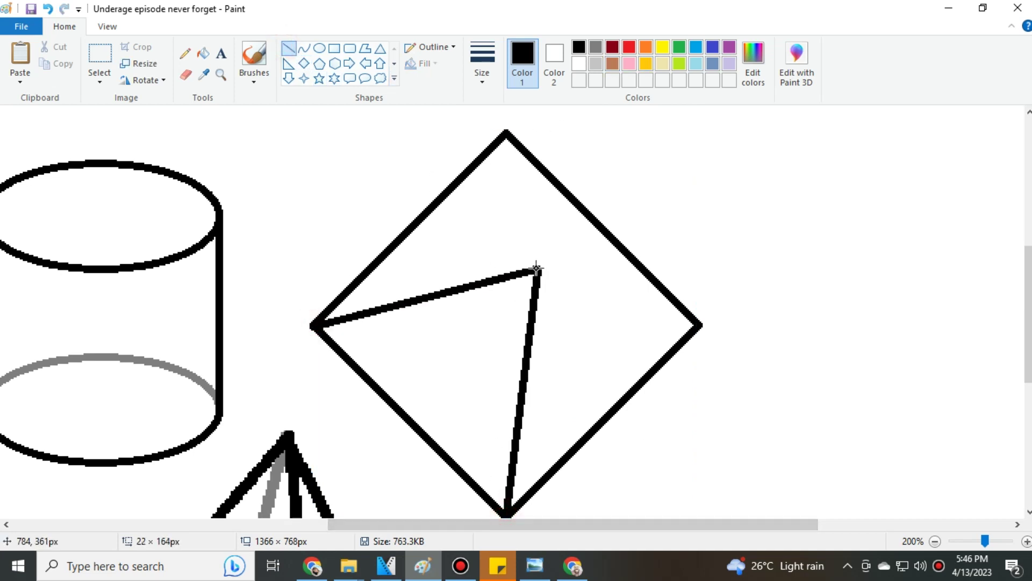
left_click_drag(505, 131, 536, 260)
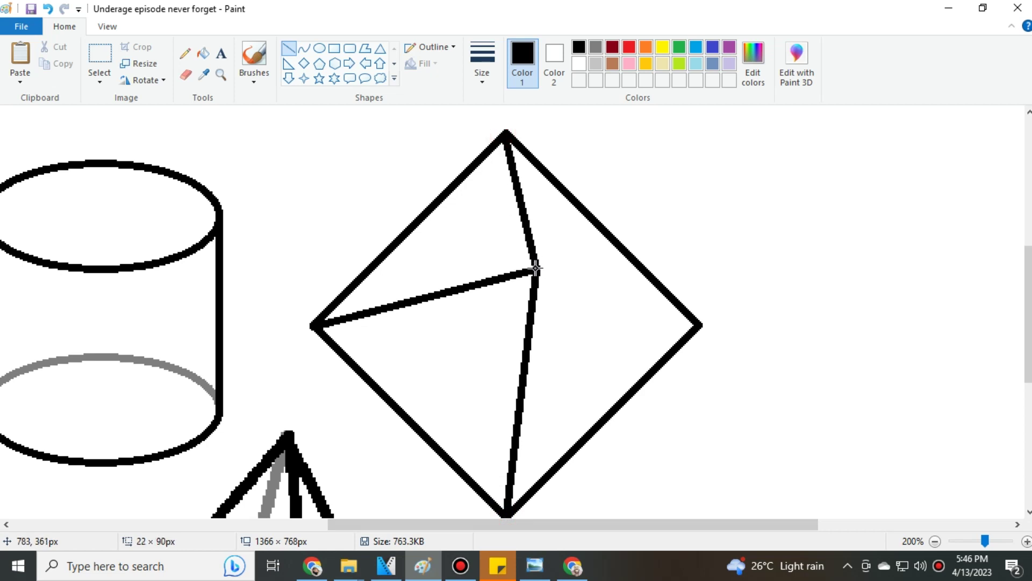
left_click_drag(699, 324, 535, 270)
left_click(726, 325)
left_click(972, 542)
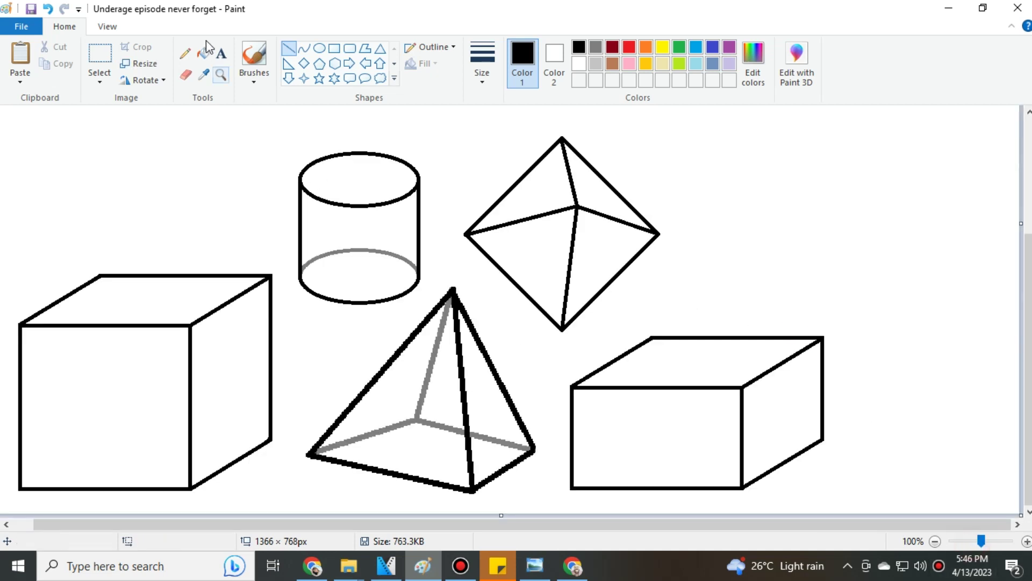
left_click(99, 82)
left_click(133, 135)
left_click_drag(479, 133, 476, 138)
left_click(62, 64)
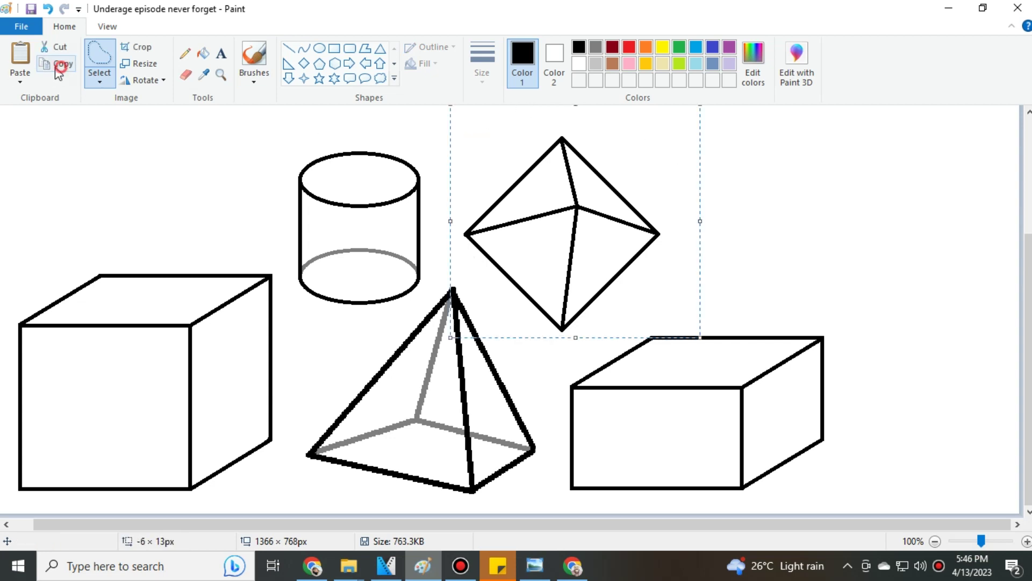
left_click(21, 60)
left_click(145, 81)
left_click(162, 148)
left_click(784, 234)
left_click_drag(785, 235, 794, 225)
left_click(500, 452)
left_click(203, 54)
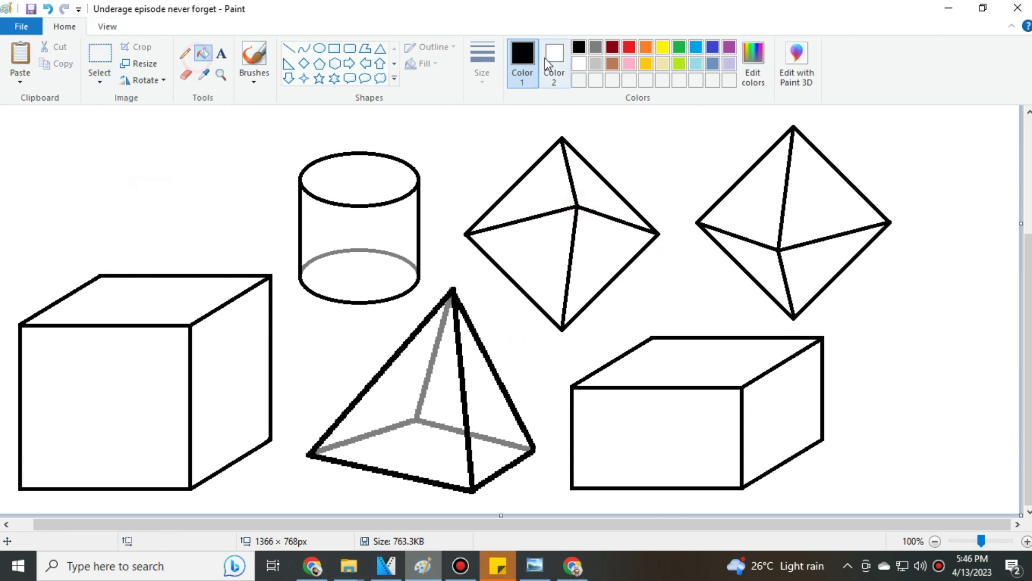
left_click(596, 64)
left_click(786, 217)
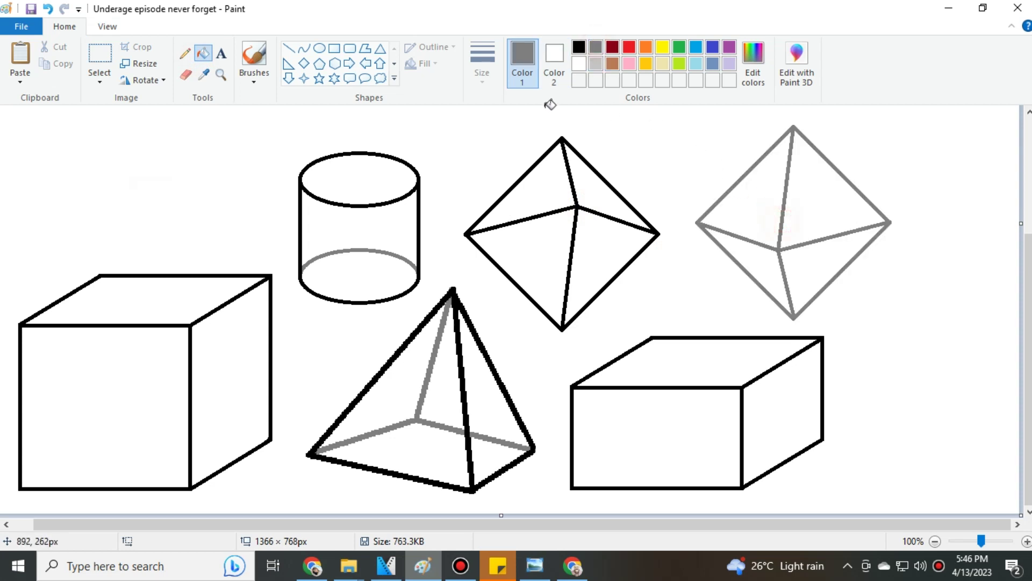
left_click(100, 76)
left_click(105, 87)
left_click(138, 133)
left_click_drag(488, 136, 525, 325)
left_click_drag(644, 301, 485, 137)
left_click_drag(575, 259, 811, 252)
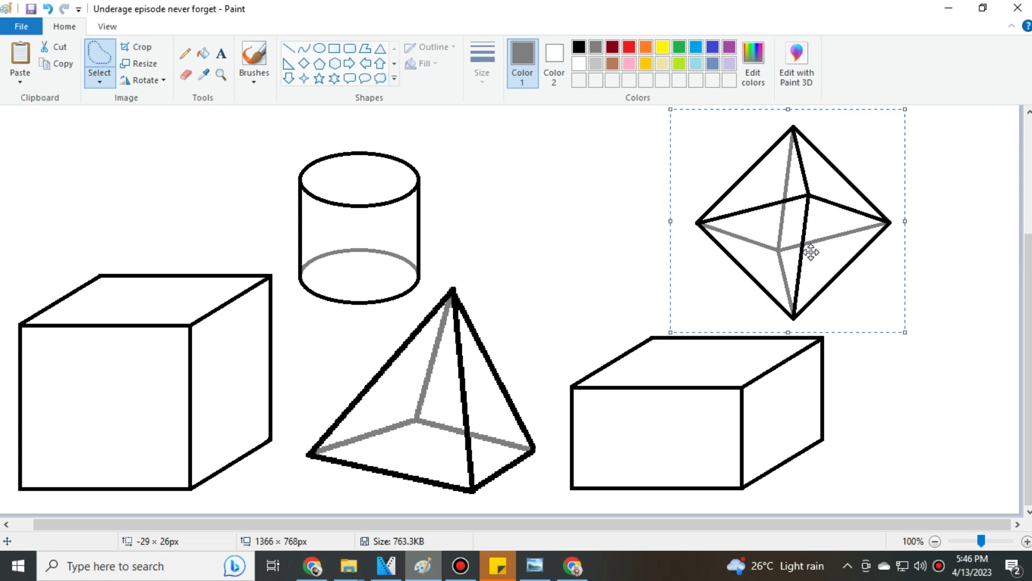
left_click(478, 275)
left_click(50, 9)
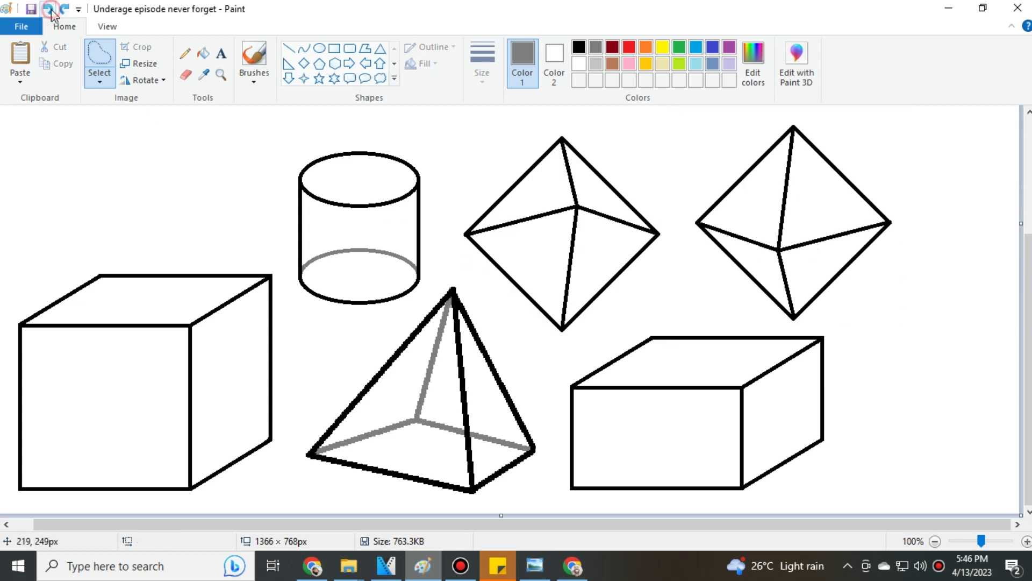
left_click(67, 9)
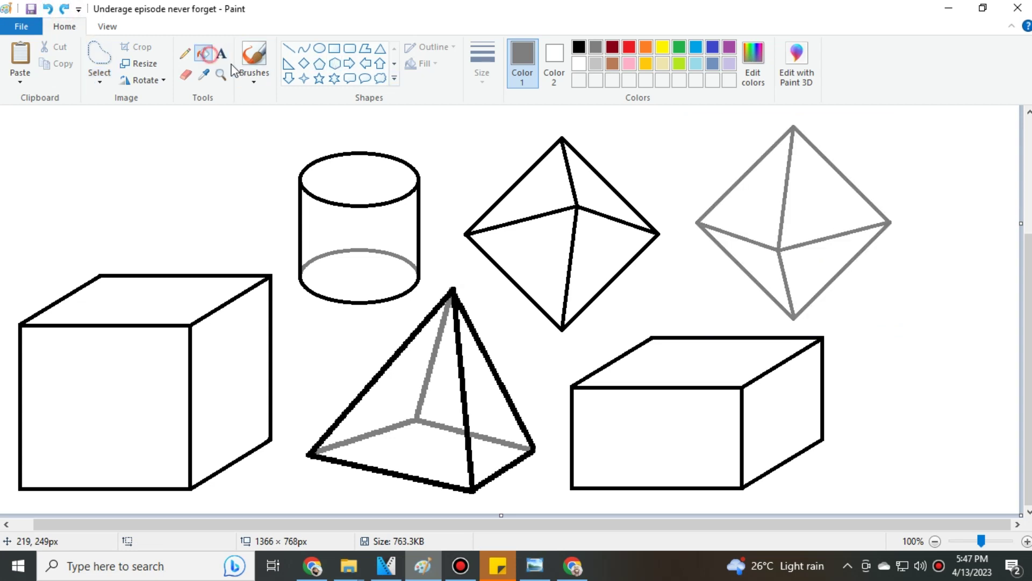
left_click(49, 10)
left_click(65, 8)
left_click(65, 9)
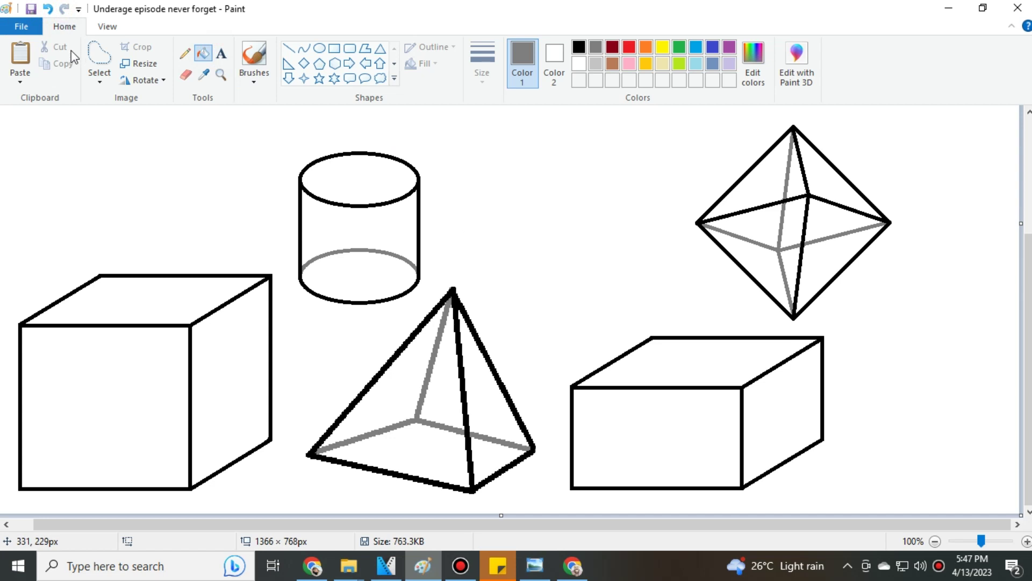
left_click(47, 10)
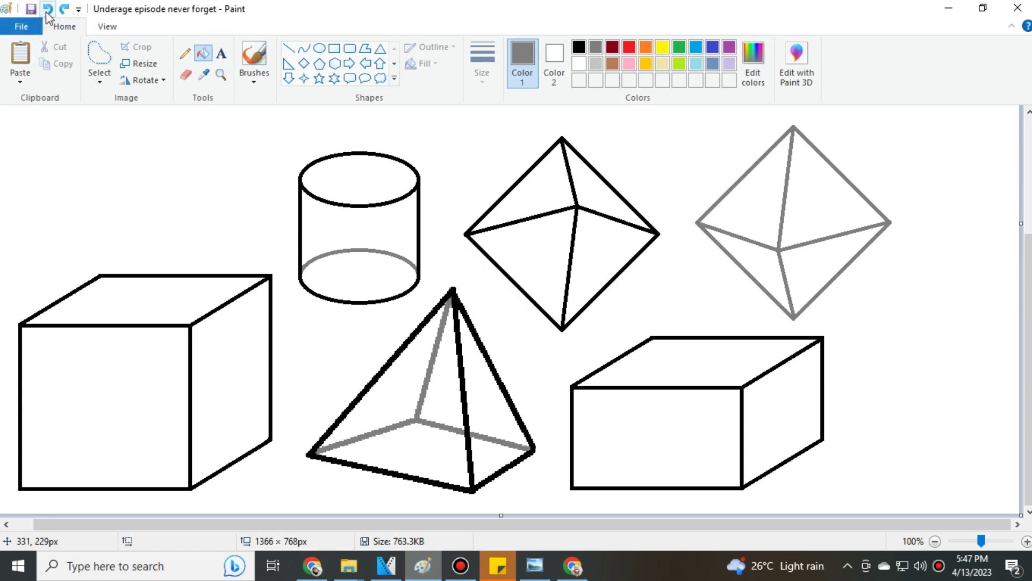
left_click(48, 11)
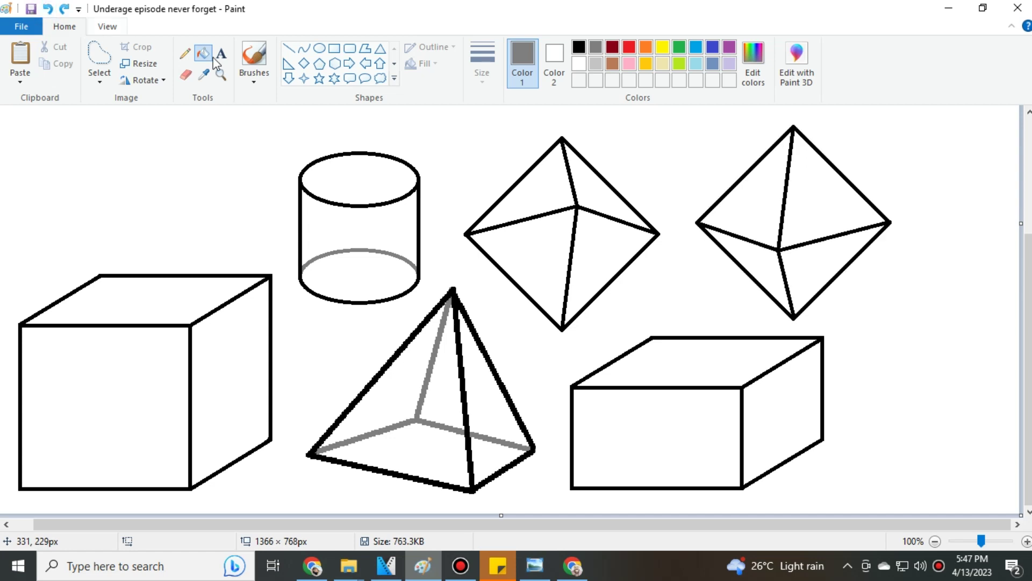
key("ctrl+z")
scroll(787, 205, "down", 3)
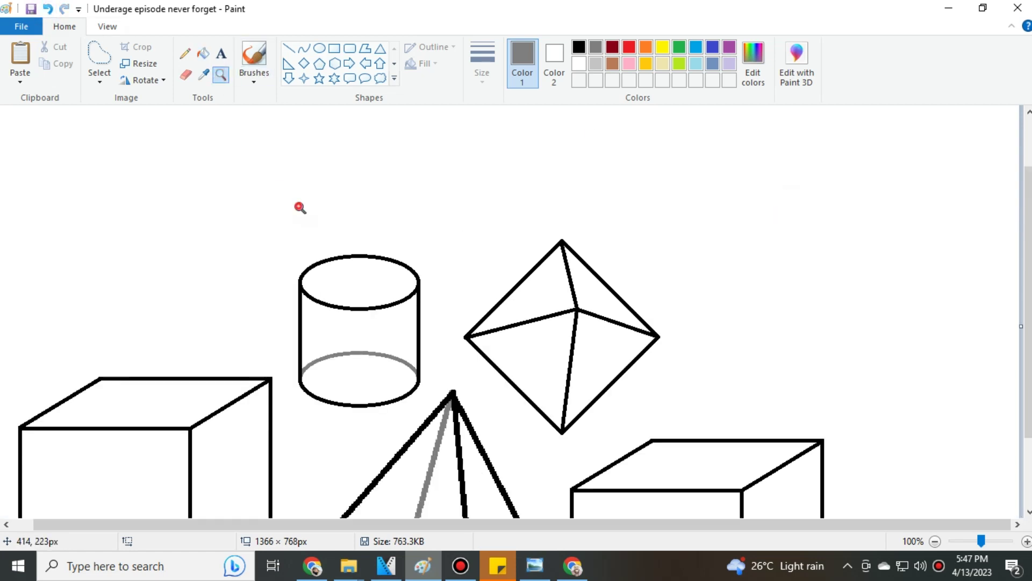
scroll(298, 207, "up", 1)
Step: Zoom in and choose the Pentagon shape with black colour
left_click(108, 25)
left_click(65, 26)
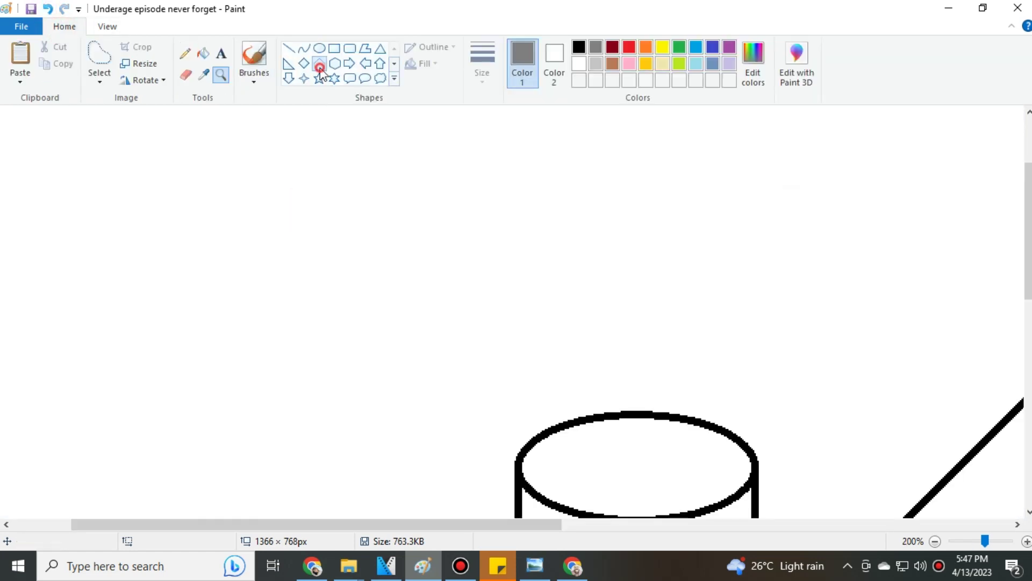
left_click(320, 68)
scroll(565, 243, "down", 2)
left_click(579, 48)
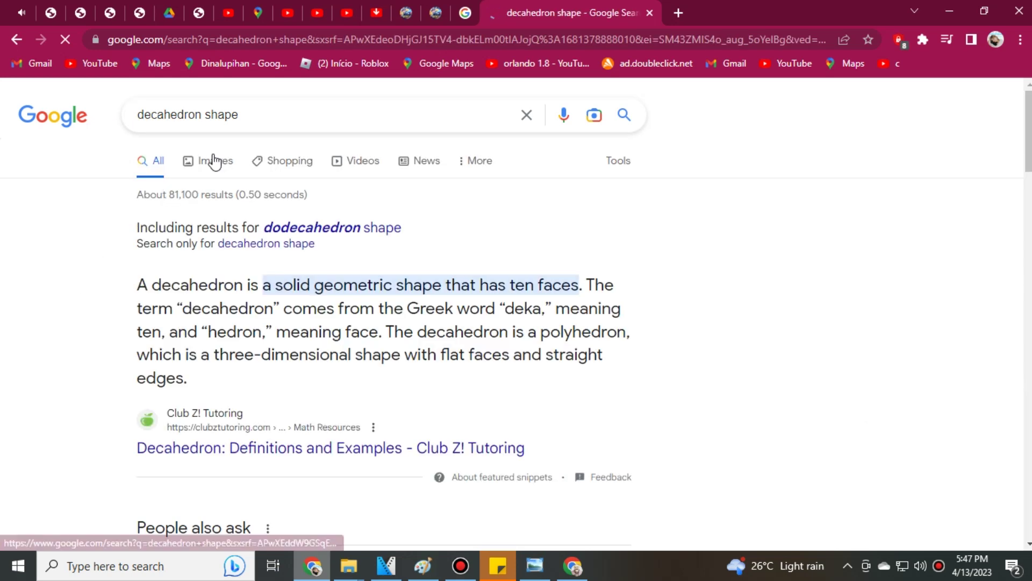
Step: Show Google image results for the decahedron search and draw a pentagon at the upper left
left_click(213, 161)
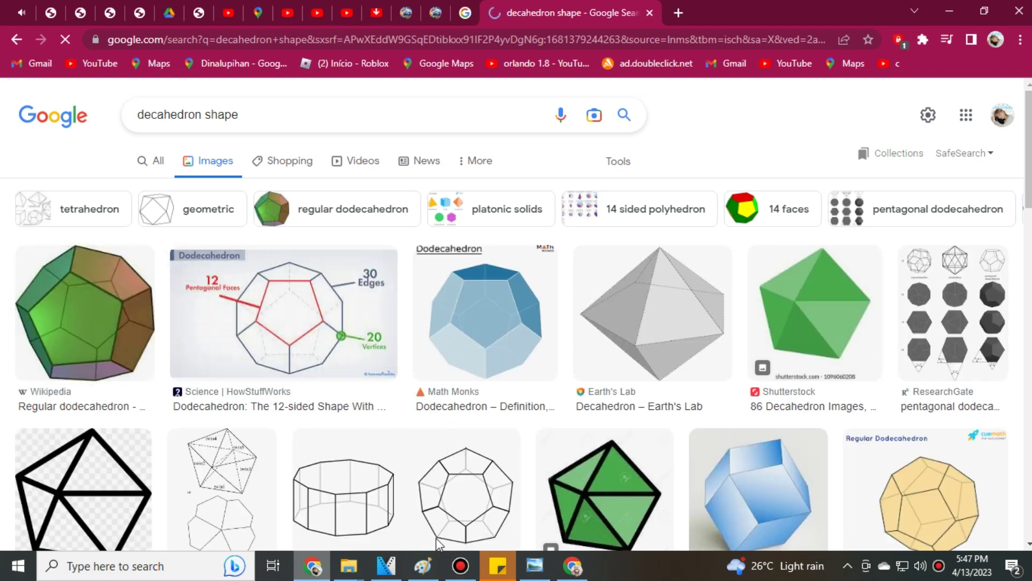
left_click(423, 565)
mouse_move(247, 179)
left_mouse_down()
mouse_move(430, 364)
mouse_move(419, 358)
left_mouse_up()
left_click(357, 566)
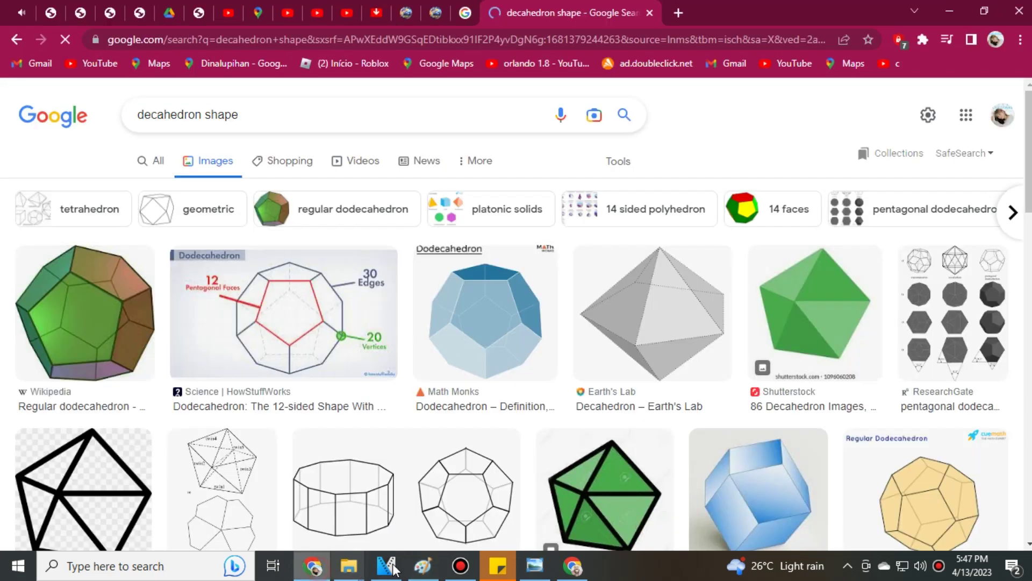
Step: Draw the edges above the pentagon to form the solid's top face
left_click(422, 566)
left_click(290, 48)
scroll(237, 358, "up", 3)
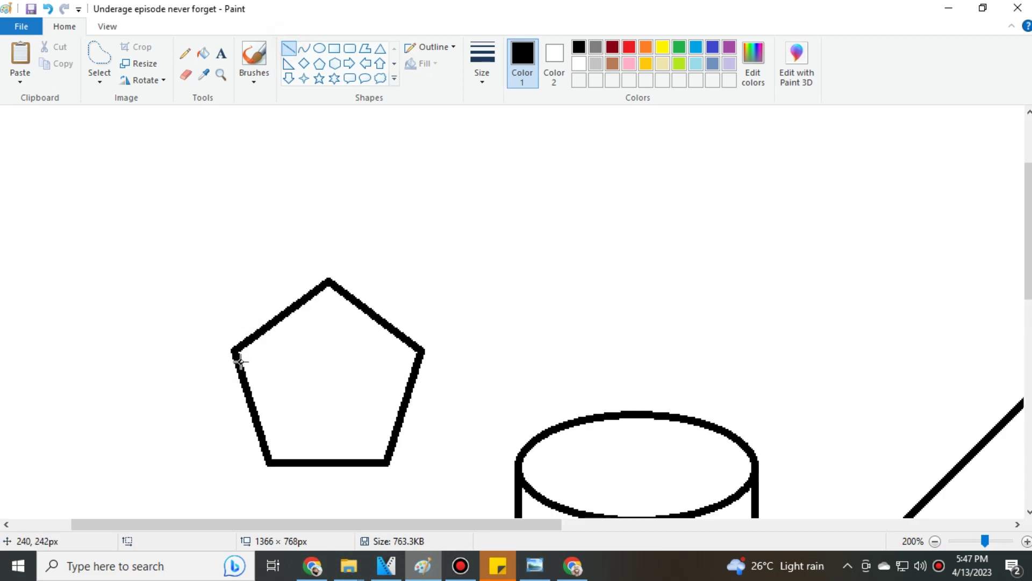
left_click_drag(235, 348, 204, 312)
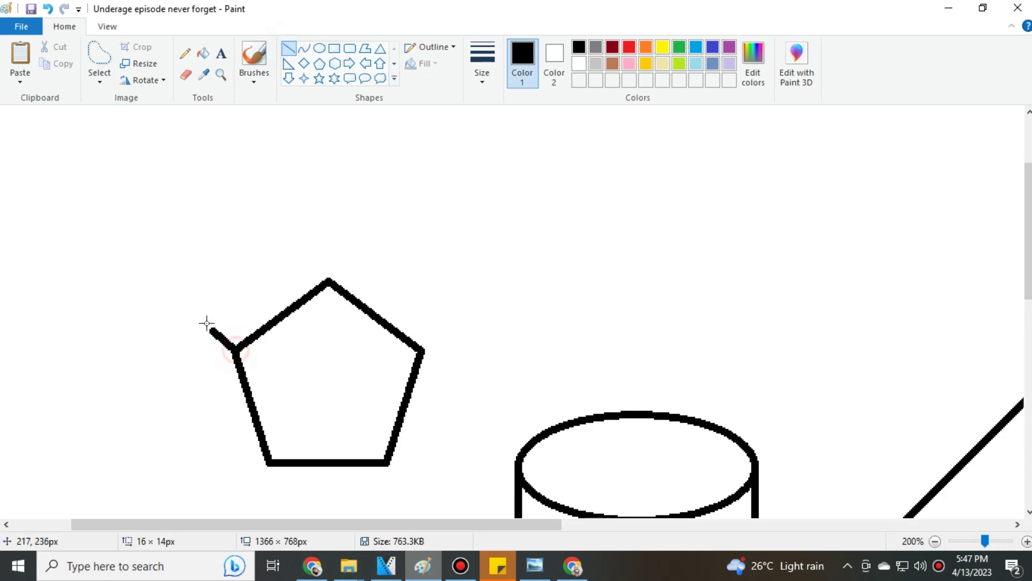
left_click(314, 566)
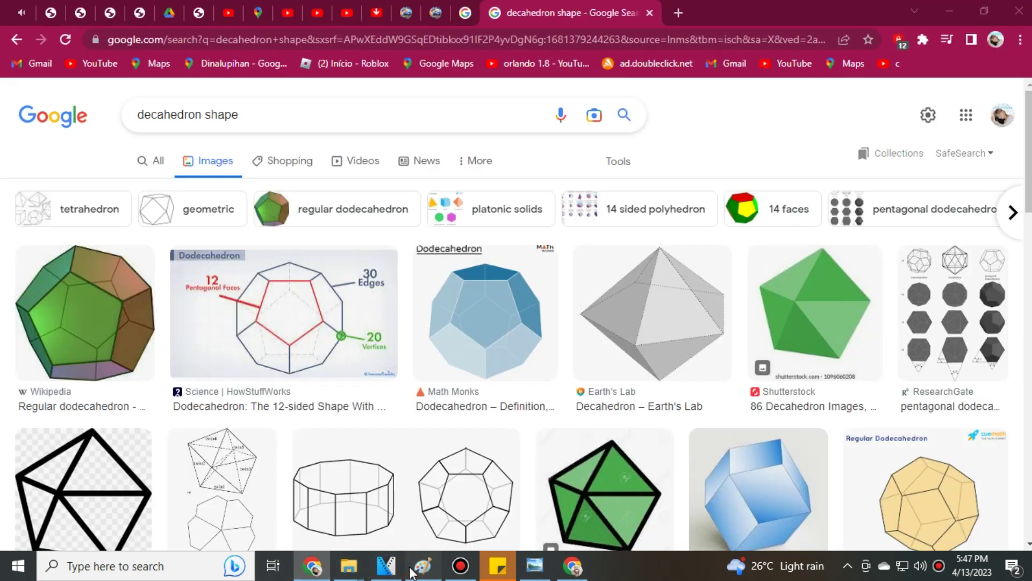
left_click(421, 566)
left_click_drag(328, 282, 359, 222)
left_click_drag(202, 305, 285, 244)
left_click_drag(357, 223, 282, 243)
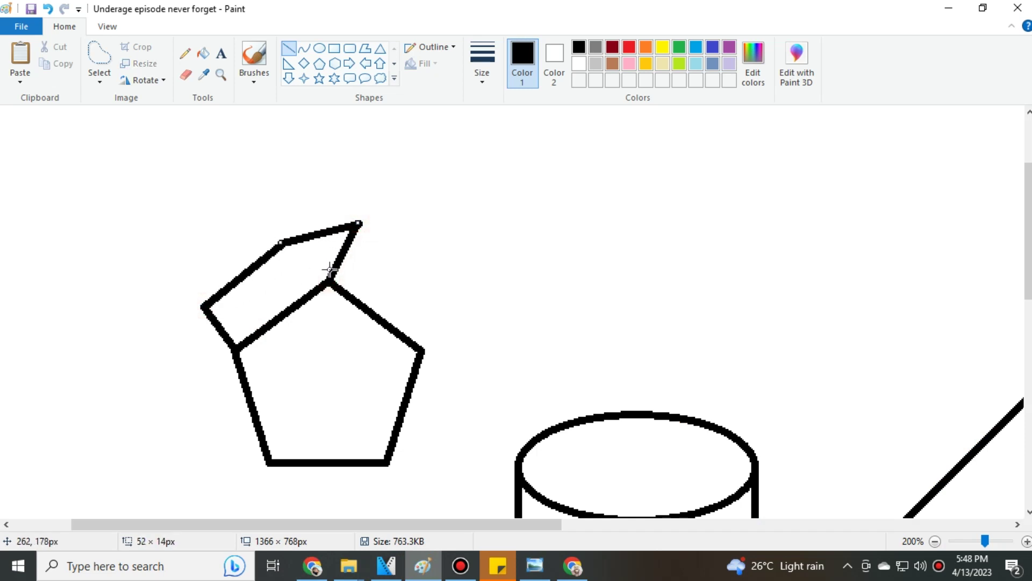
Step: Add the upper-right face and the right-side vertical edge, checking the reference image
key("alt+Tab")
key("alt+Tab")
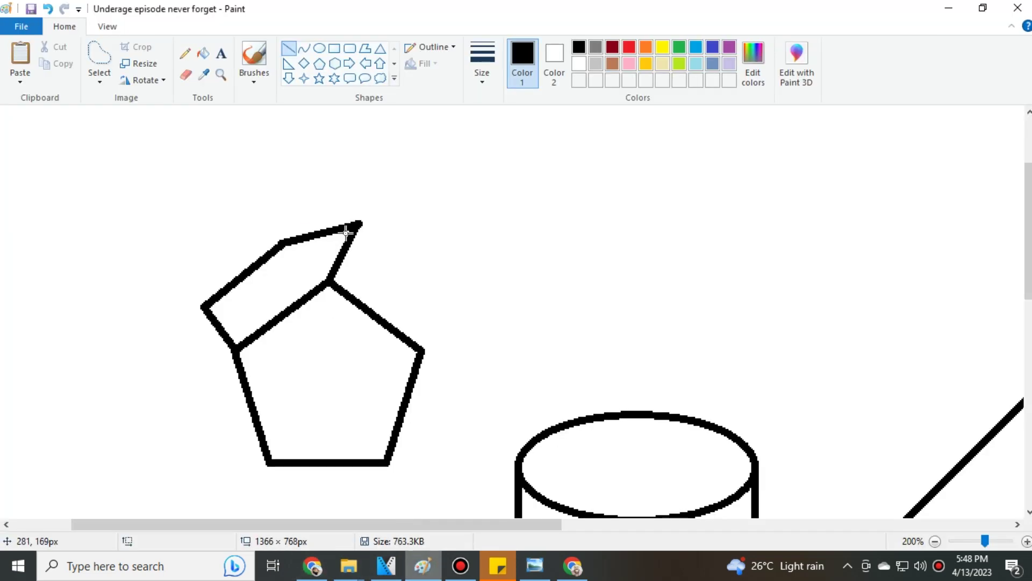
left_click_drag(358, 222, 436, 250)
left_click_drag(419, 351, 505, 320)
left_click_drag(436, 250, 507, 319)
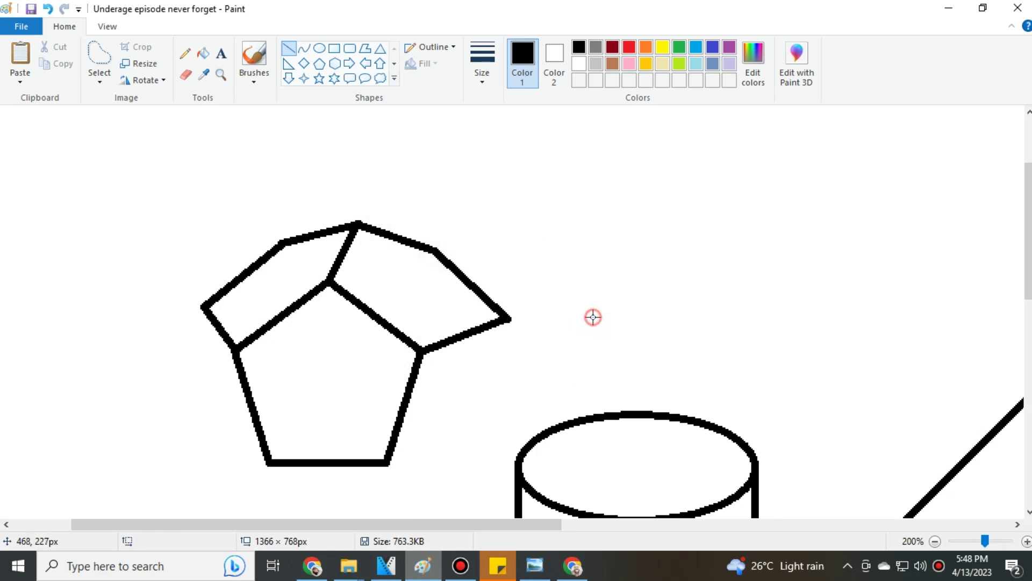
scroll(593, 315, "down", 3)
mouse_move(423, 566)
left_click(314, 566)
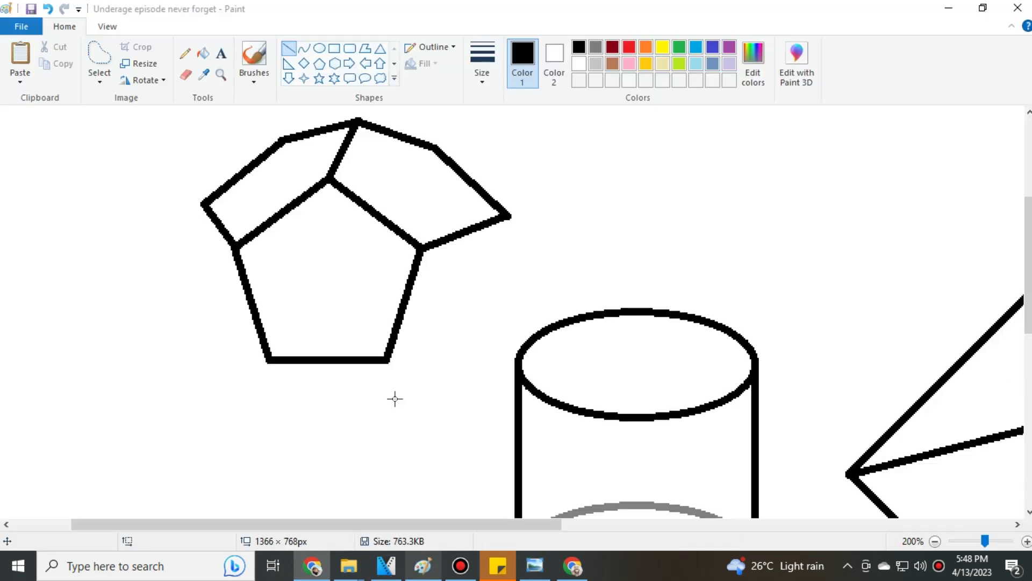
mouse_move(387, 360)
left_mouse_down()
mouse_move(442, 416)
mouse_move(506, 325)
left_mouse_up()
left_click_drag(508, 216, 504, 325)
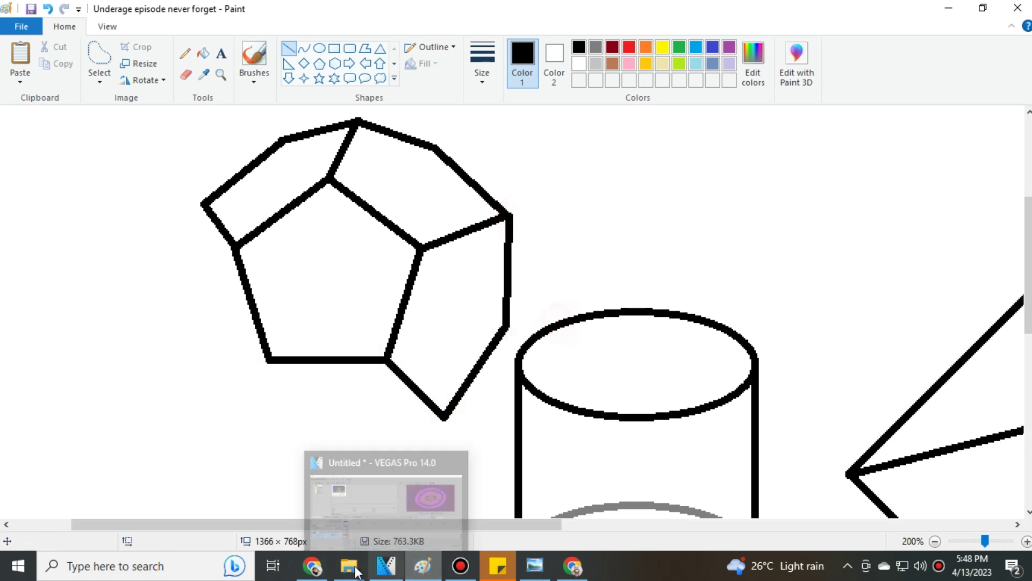
Step: Draw the edge down from the pentagon's lower-left corner, comparing against the reference image
left_click(314, 565)
left_click(421, 565)
scroll(361, 365, "down", 3)
scroll(360, 365, "down", 3)
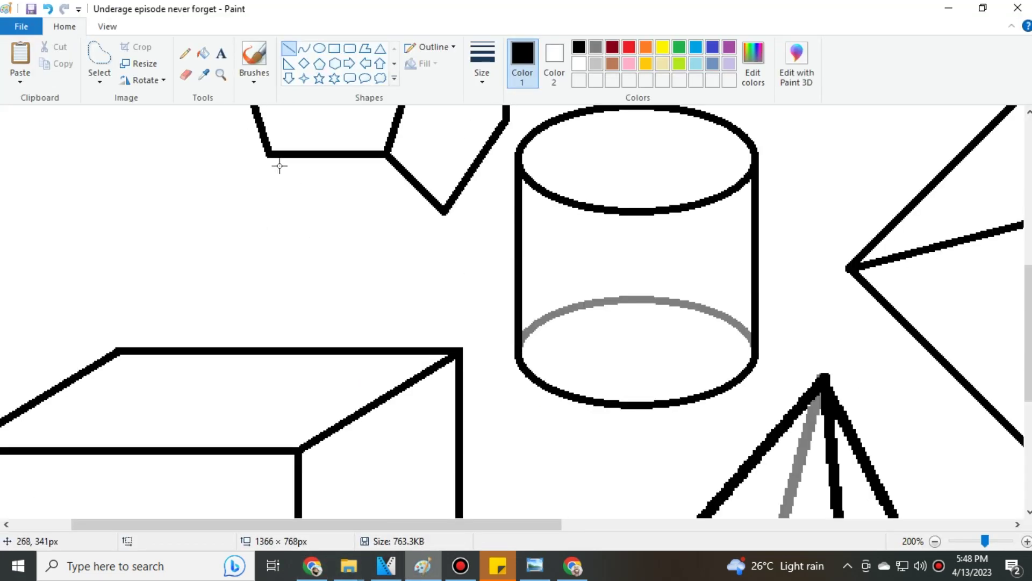
mouse_move(269, 156)
left_mouse_down()
mouse_move(245, 212)
mouse_move(360, 245)
left_mouse_up()
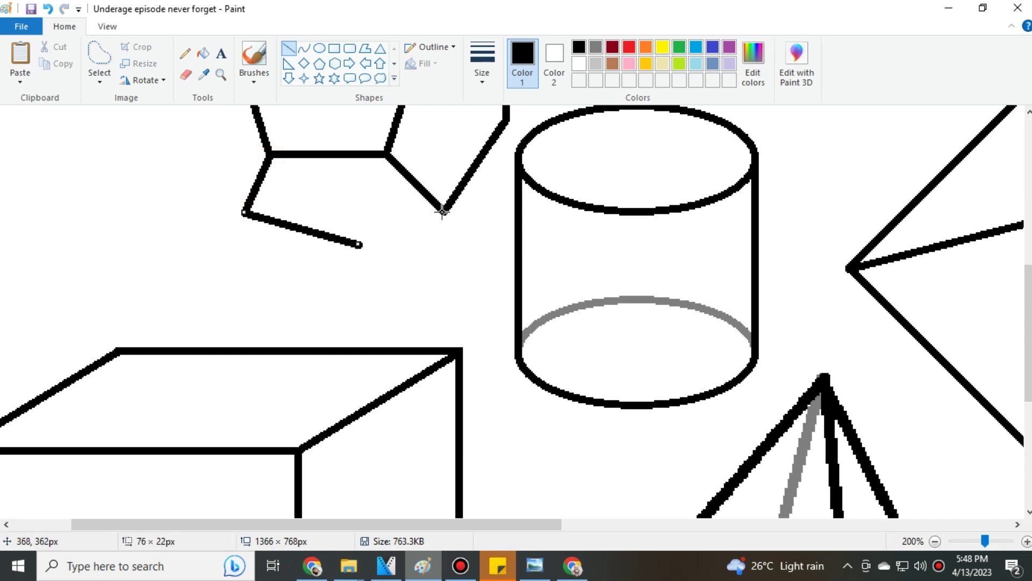
left_click_drag(442, 212, 361, 244)
scroll(361, 245, "up", 5)
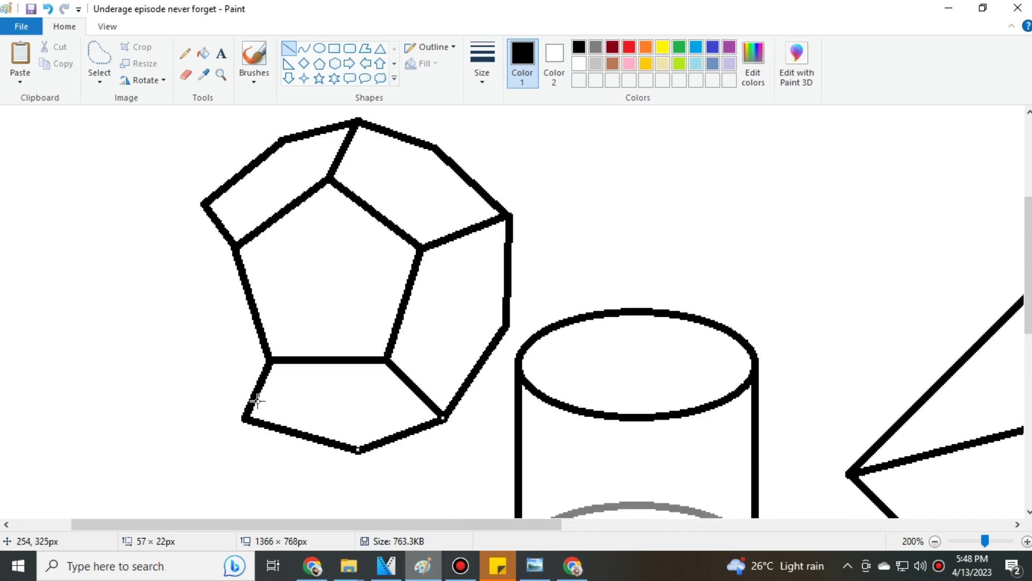
left_click(313, 567)
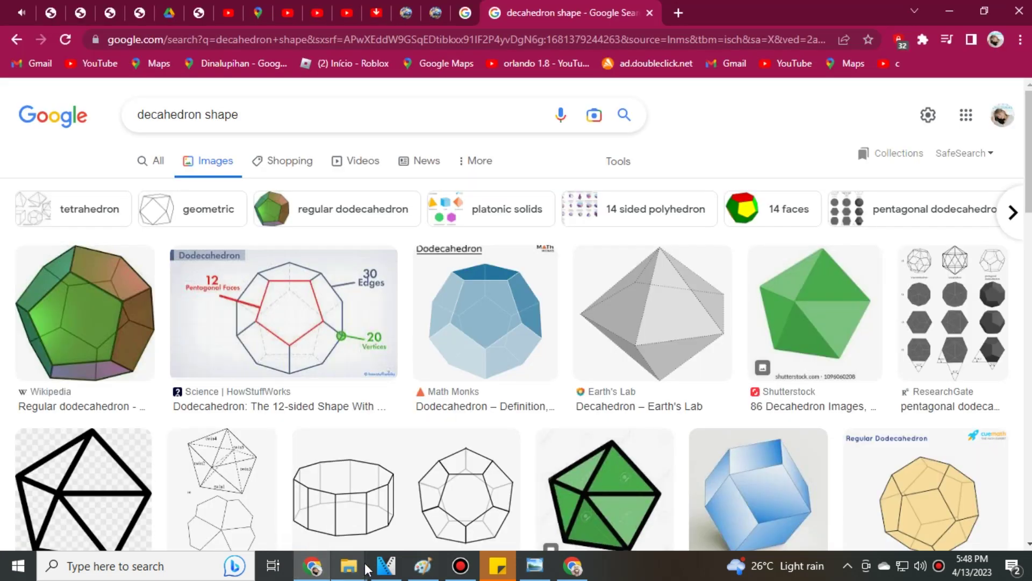
left_click(423, 567)
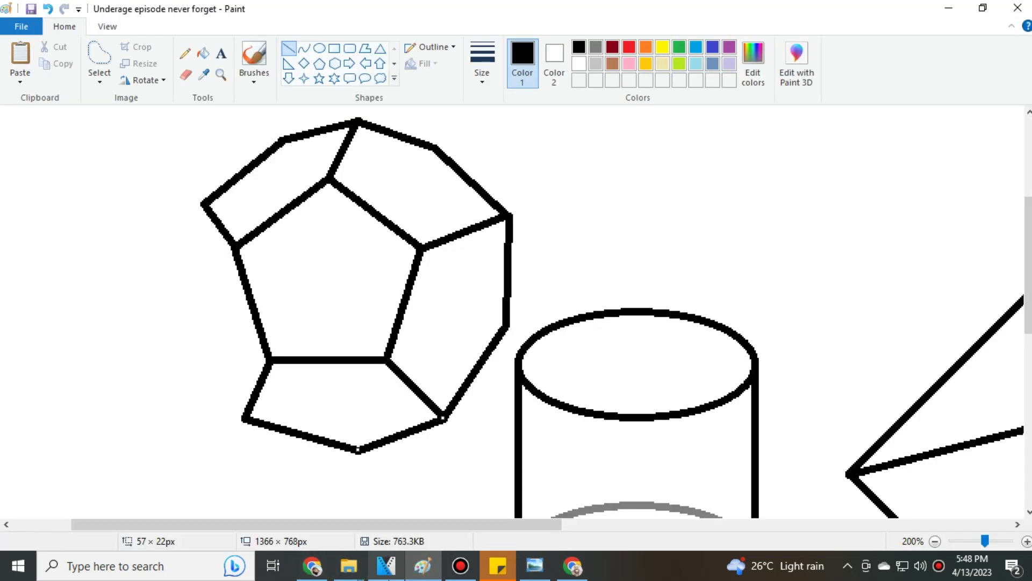
left_click(313, 568)
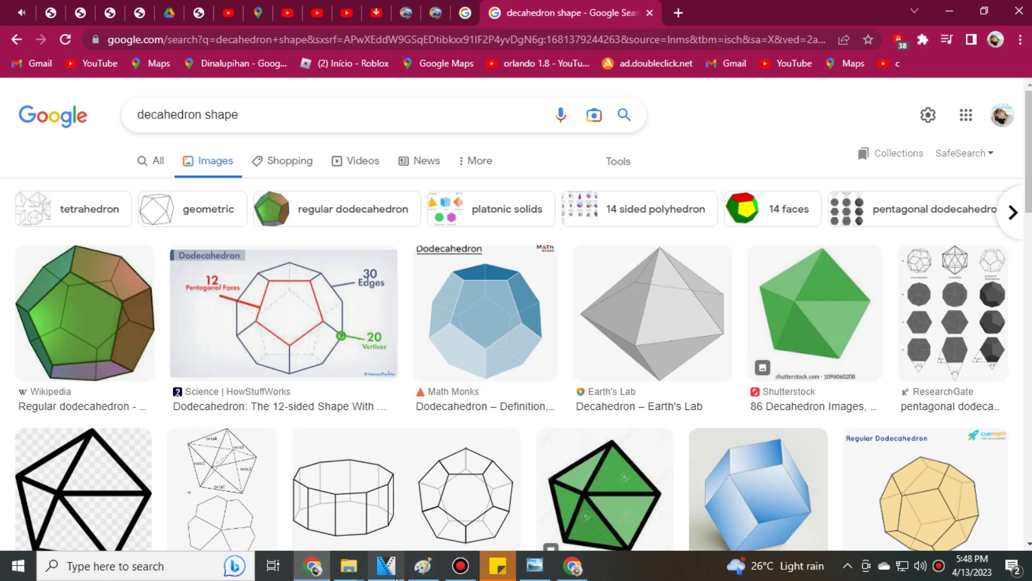
left_click(423, 568)
Step: Draw two left-side edges from the bottom vertex, then undo the misplaced strokes
left_click_drag(245, 420, 187, 275)
left_click_drag(203, 206, 187, 275)
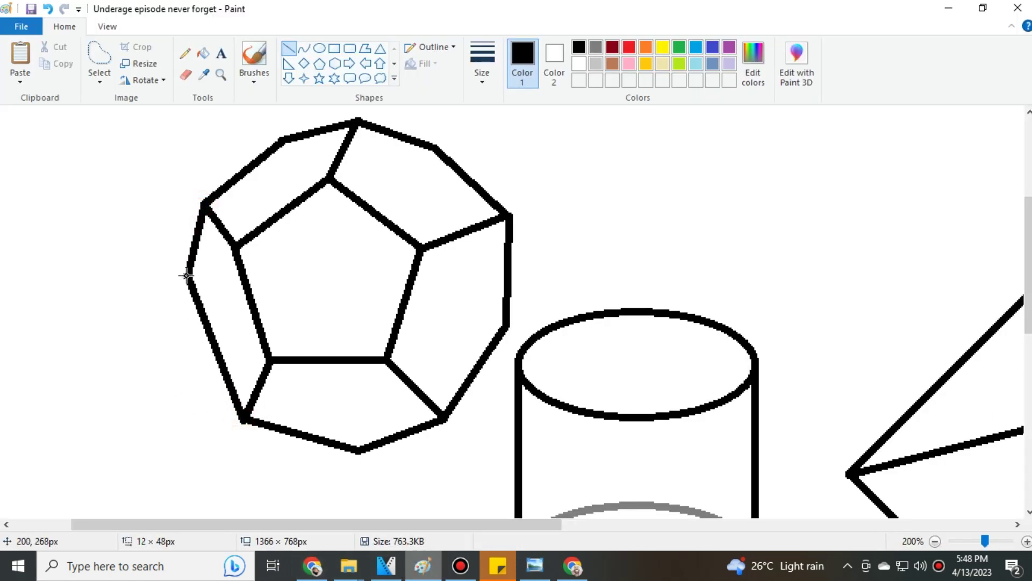
left_click_drag(204, 208, 233, 249)
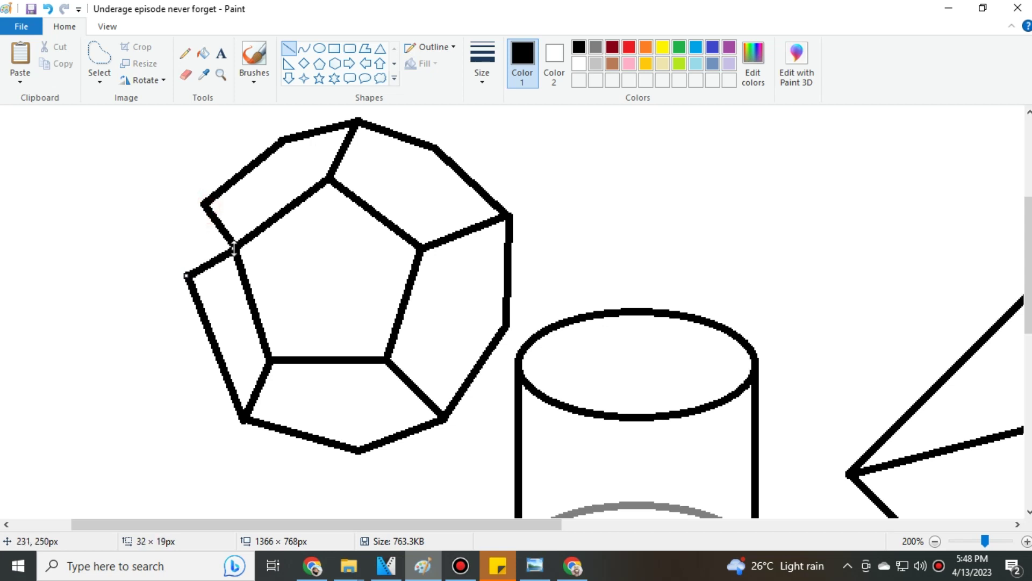
left_click(49, 9)
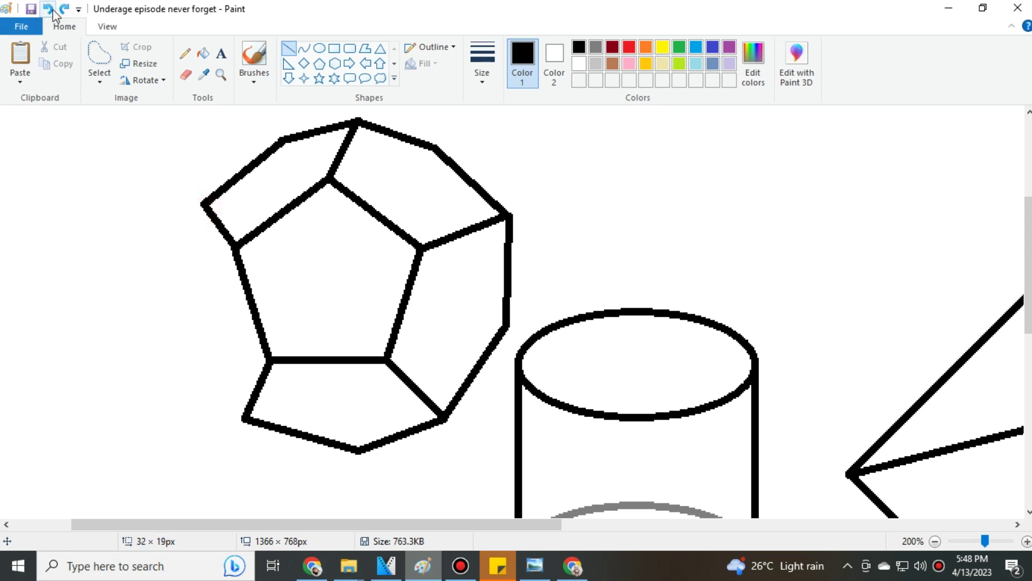
Step: Redraw the dodecahedron's lower-left edge and left vertical edge to close the outline
left_click(334, 49)
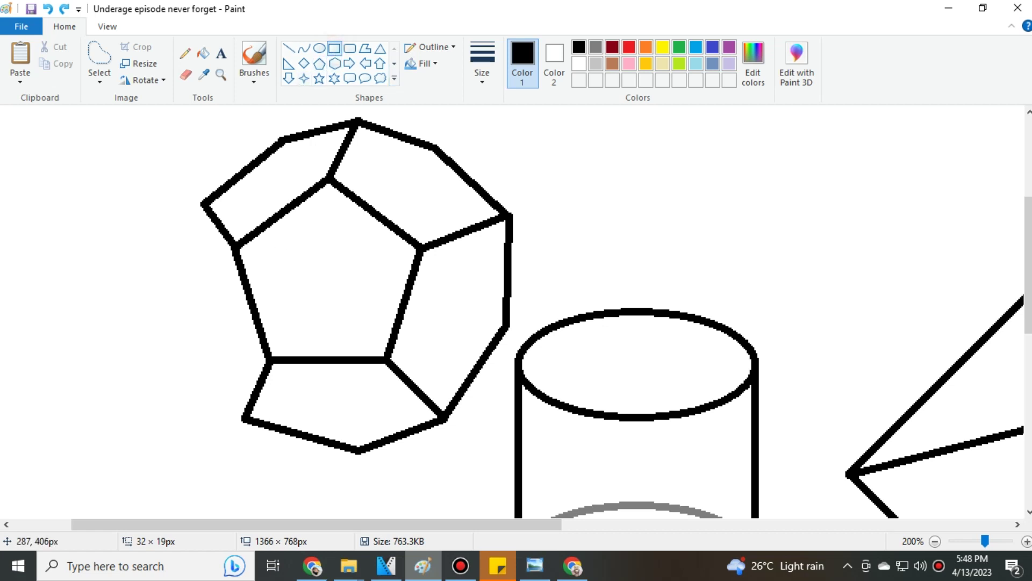
left_click(313, 566)
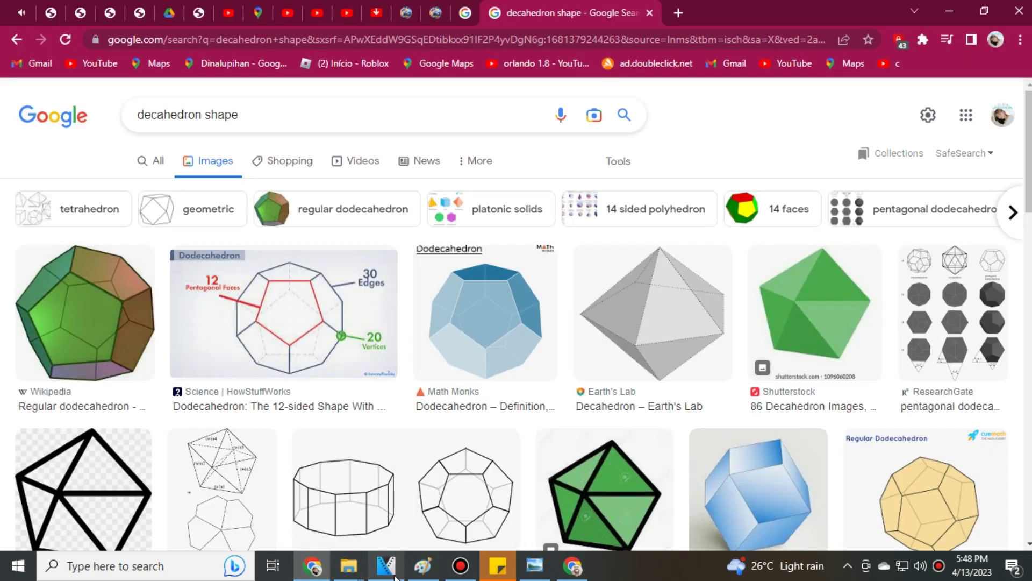
left_click(424, 567)
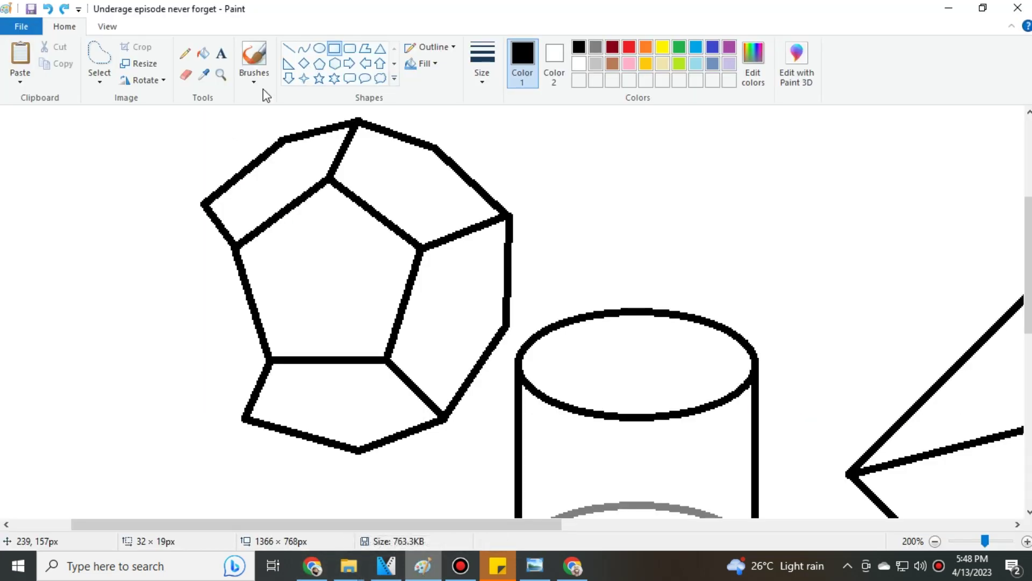
left_click(288, 49)
left_click_drag(242, 417, 203, 319)
left_click_drag(203, 203, 203, 321)
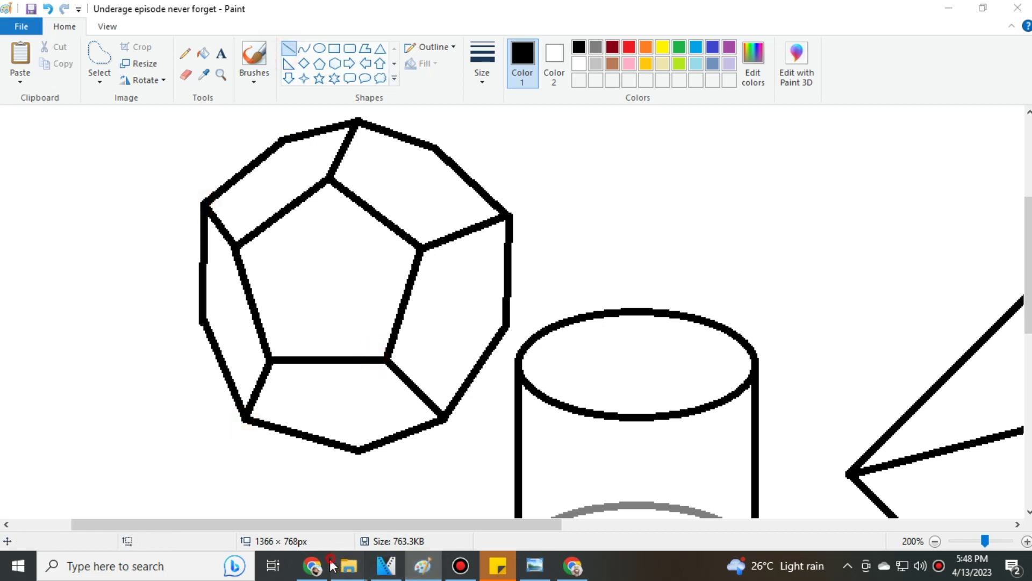
left_click(314, 565)
left_click(421, 565)
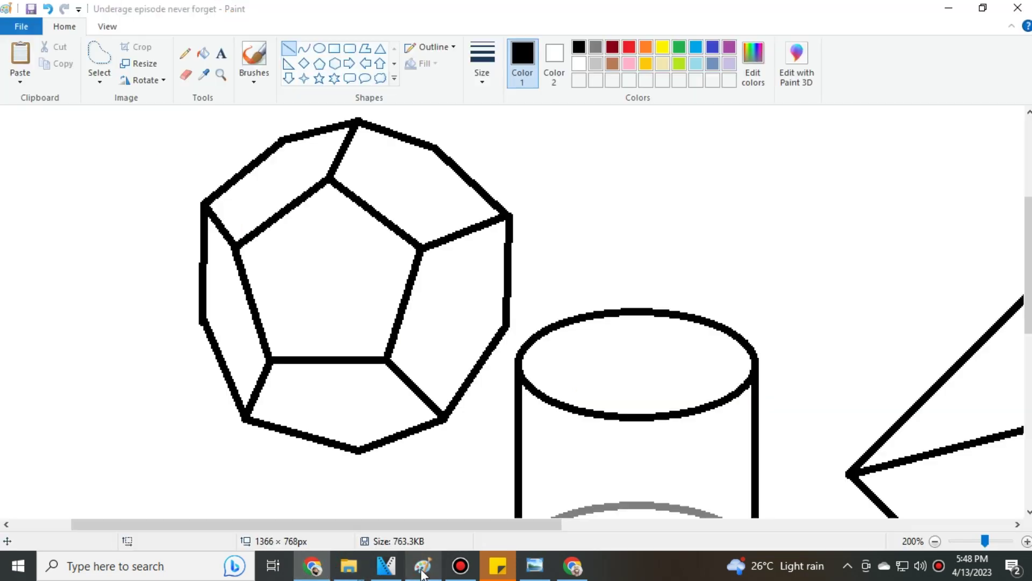
Step: Zoom out, then save the drawing as PNG 'Yve Equilibrium Shapes' in Pictures > Saved Pictures
left_click(966, 541)
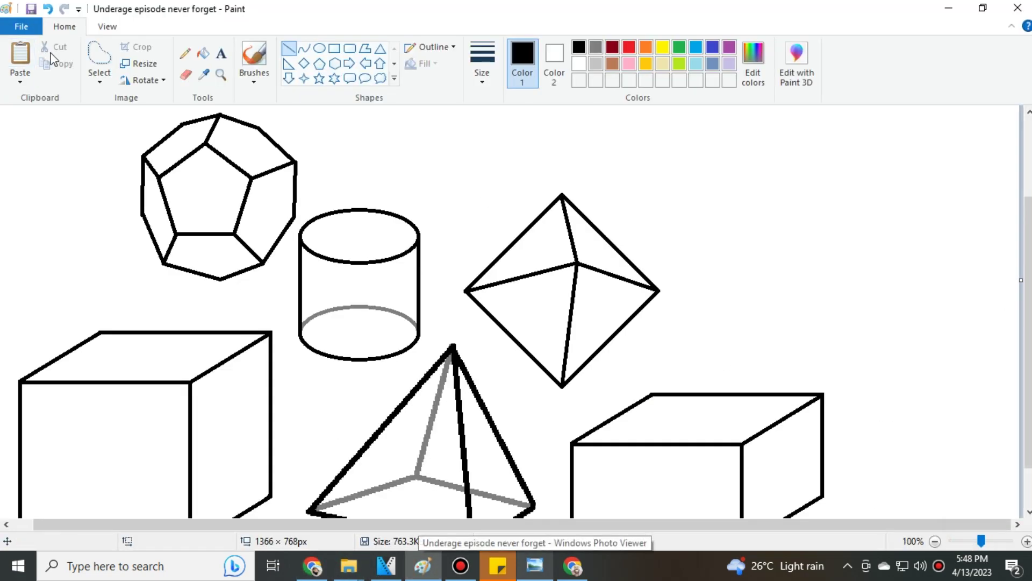
left_click(971, 540)
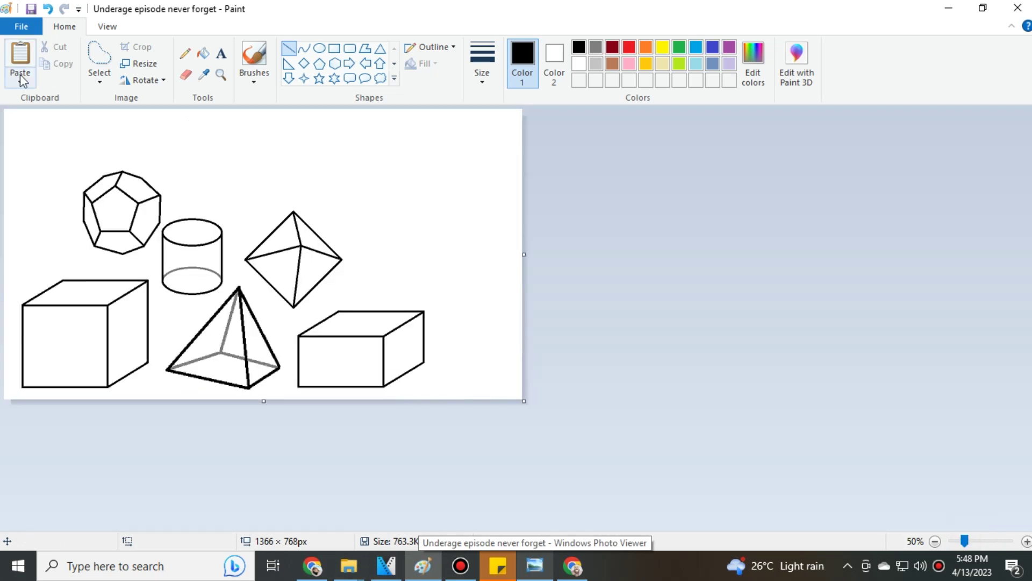
left_click(21, 26)
left_click(119, 149)
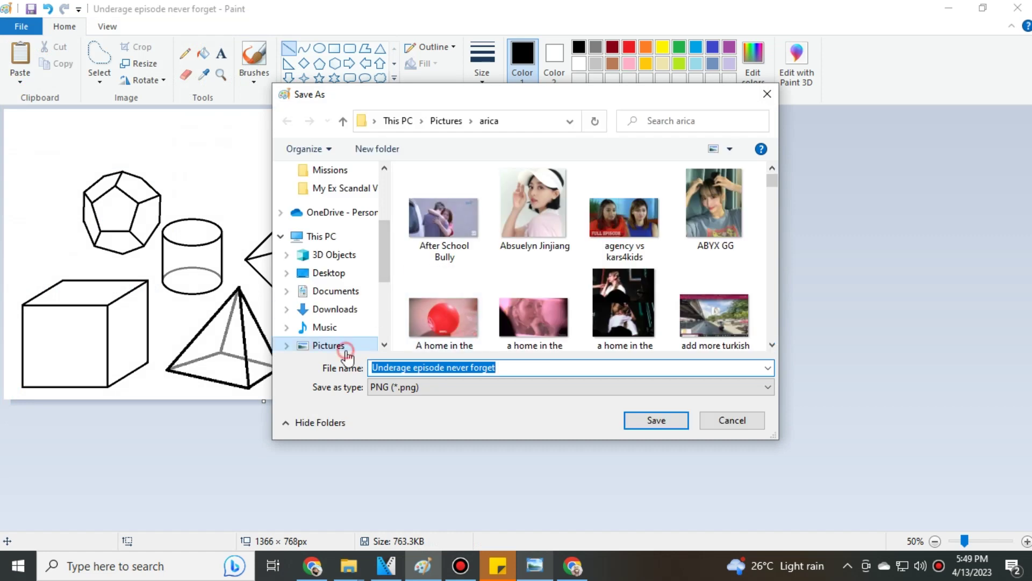
left_click(329, 345)
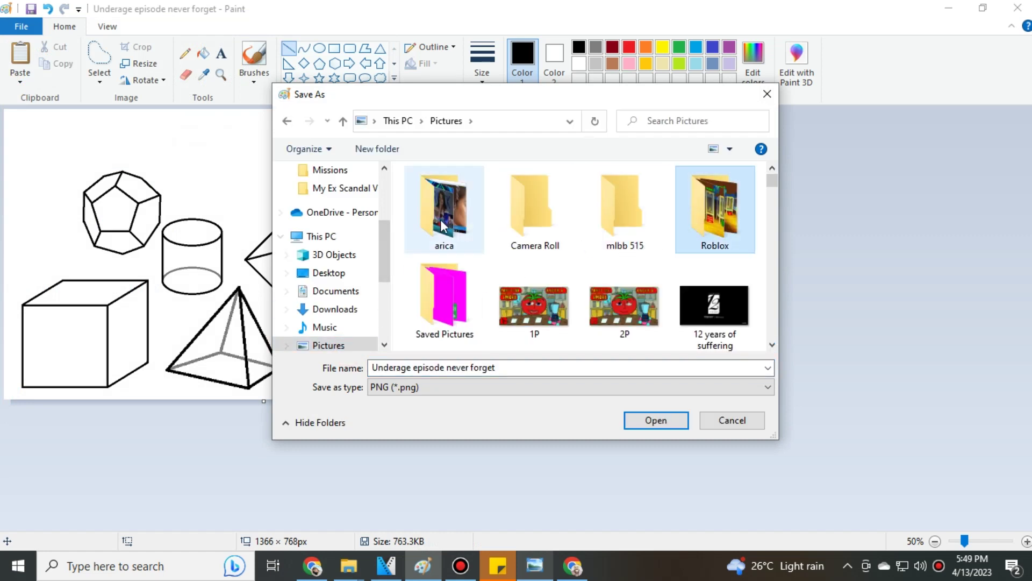
double_click(444, 299)
left_click(518, 367)
type("E ")
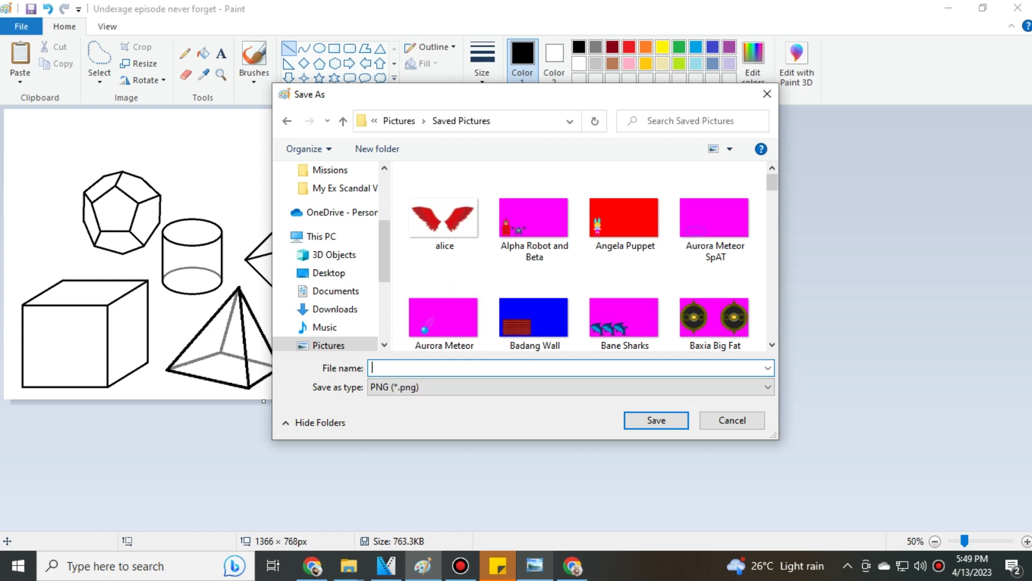
type("Yve Equilibrium Shapes")
key("Return")
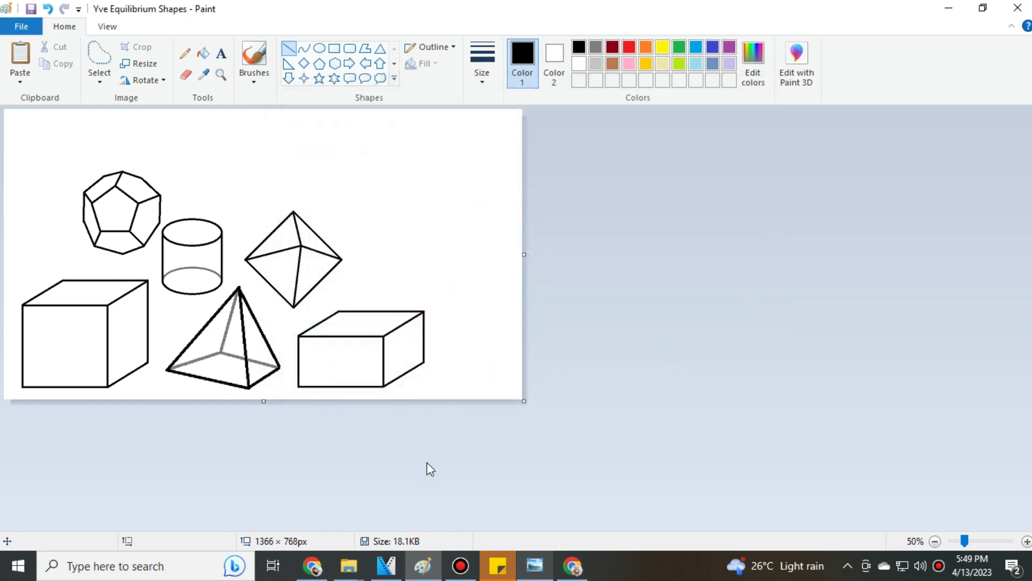
Step: Bring up the Saved Pictures folder from the taskbar, then put the VEGAS project in front
mouse_move(348, 565)
left_click(387, 566)
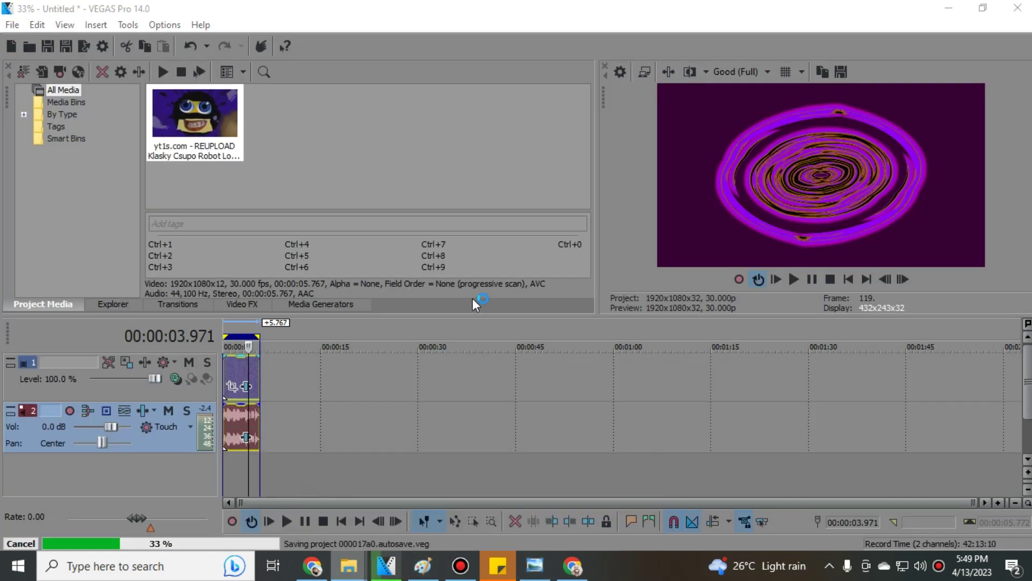
left_click(498, 566)
left_click(461, 565)
left_click(460, 566)
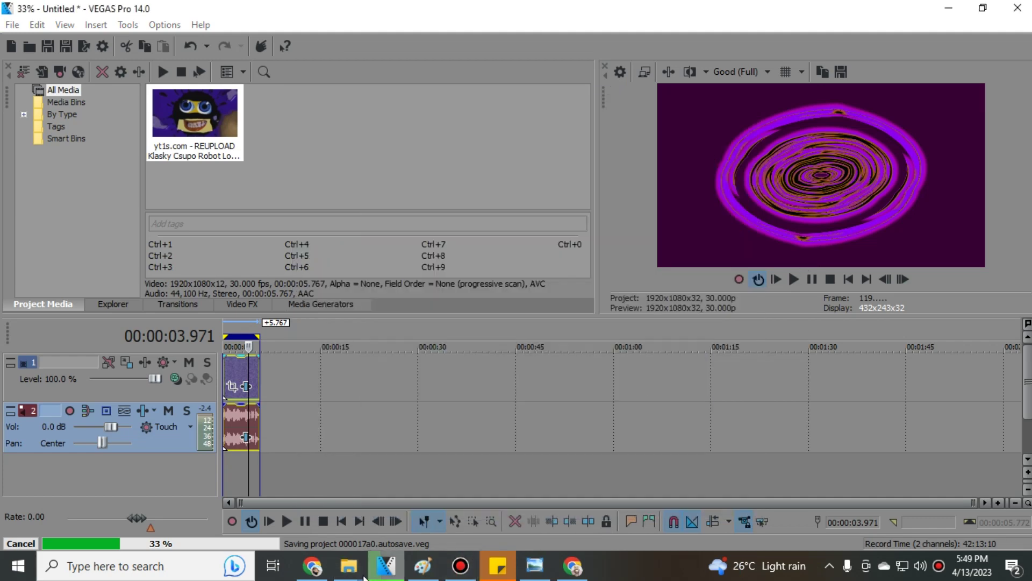
left_click(349, 566)
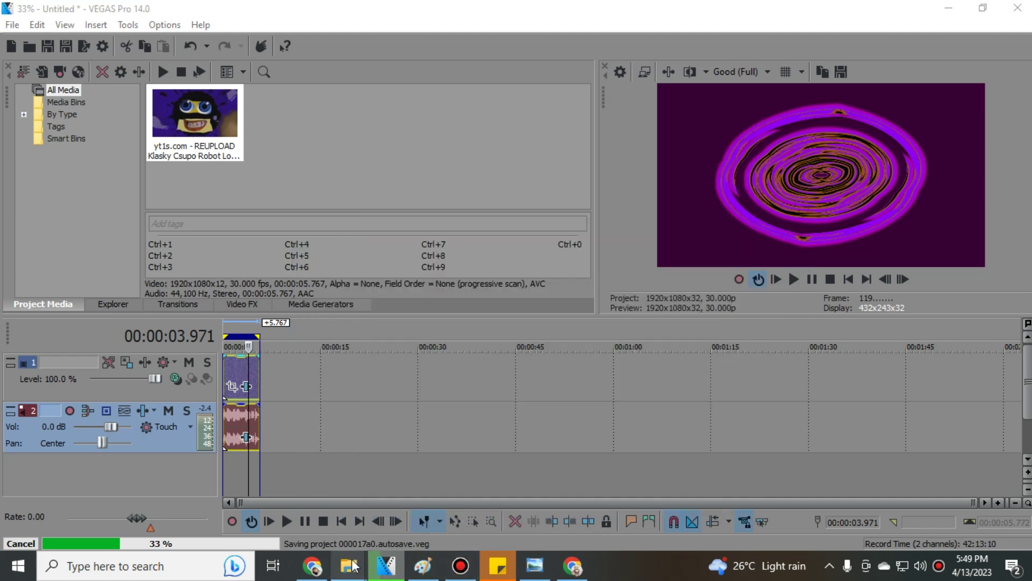
left_click(352, 565)
mouse_move(348, 565)
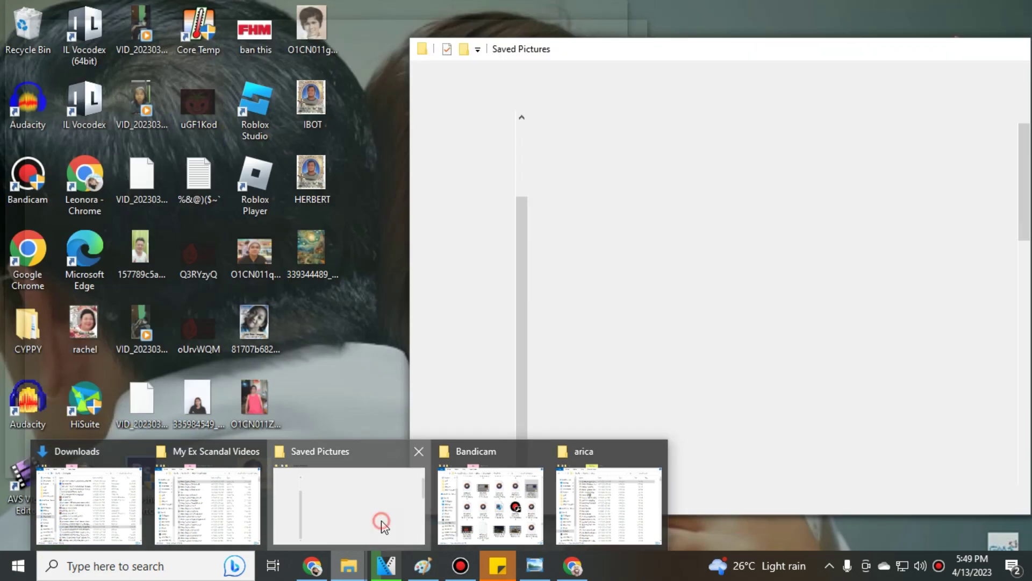
left_click(385, 566)
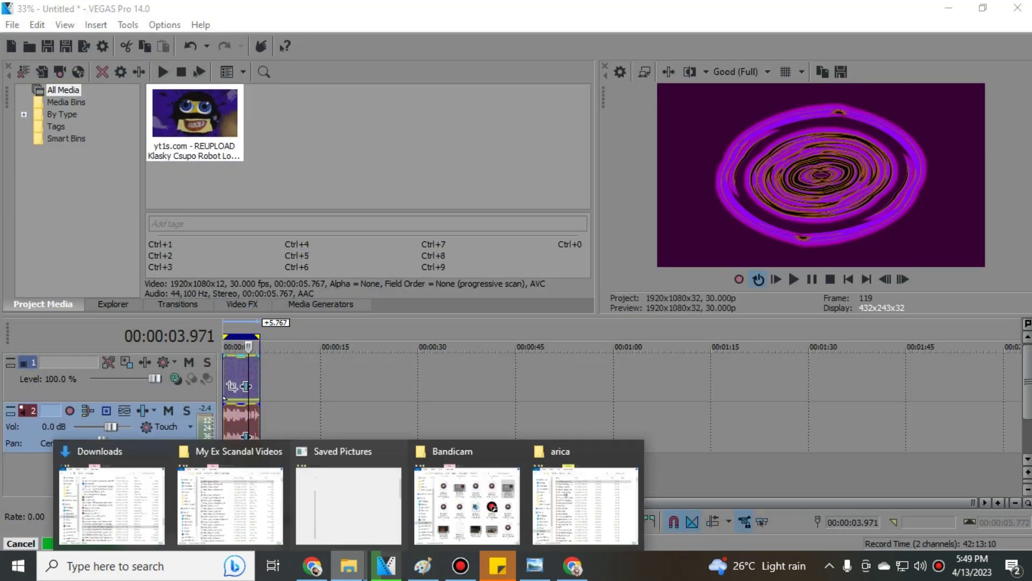
left_click(359, 517)
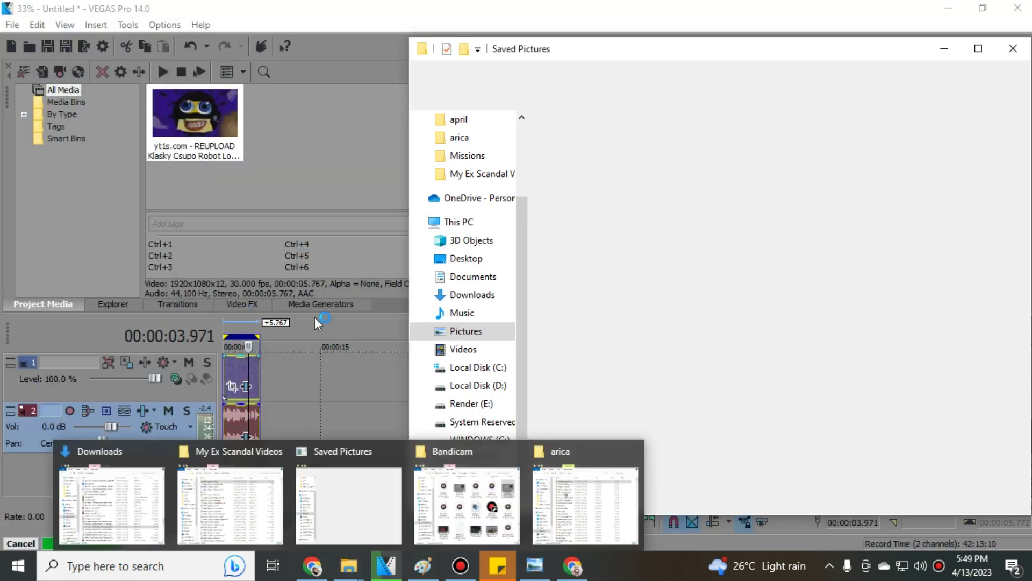
left_click(322, 246)
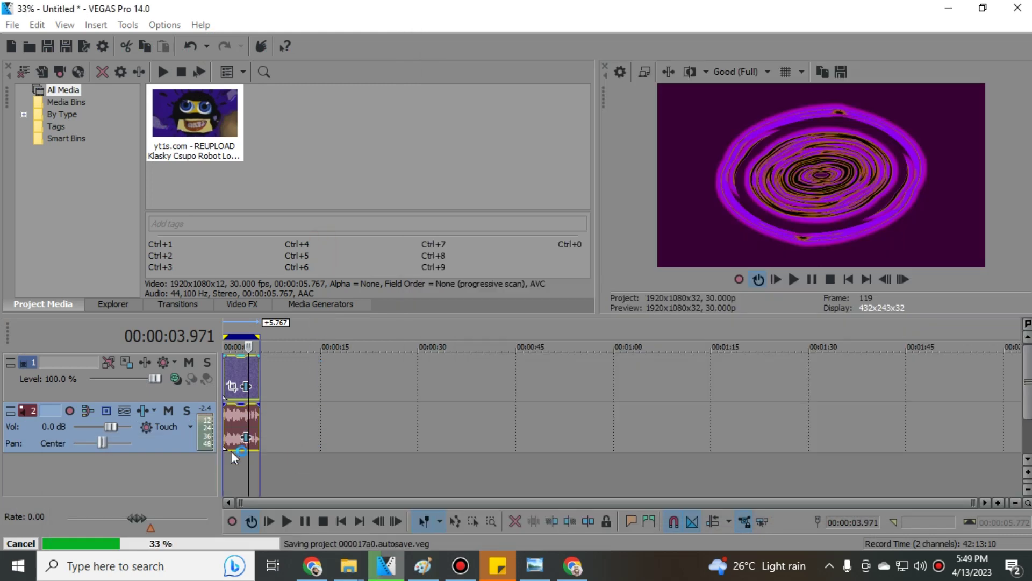
Step: Check the playing YouTube video, then show the File Explorer window thumbnails
left_click(314, 566)
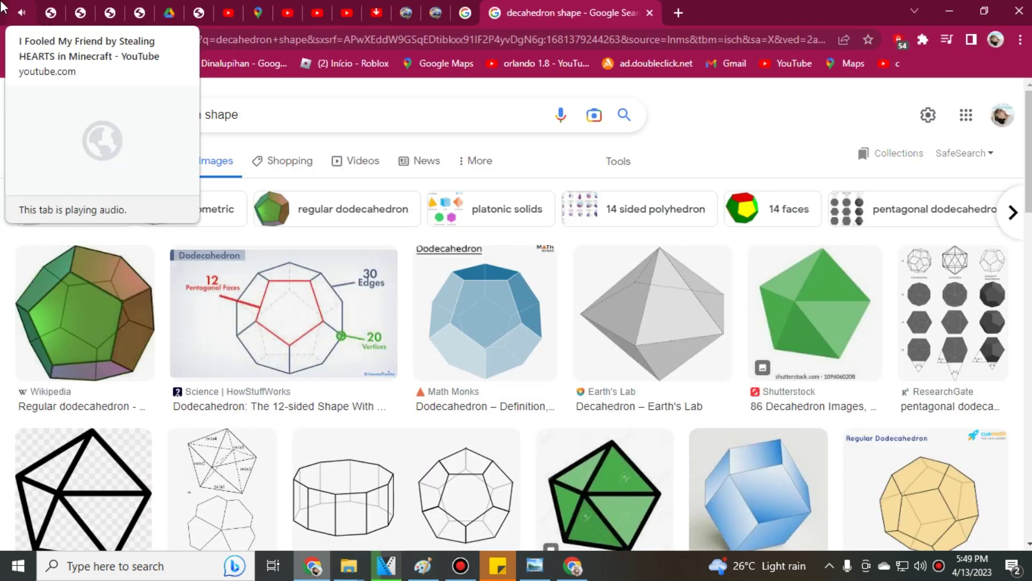
left_click(22, 12)
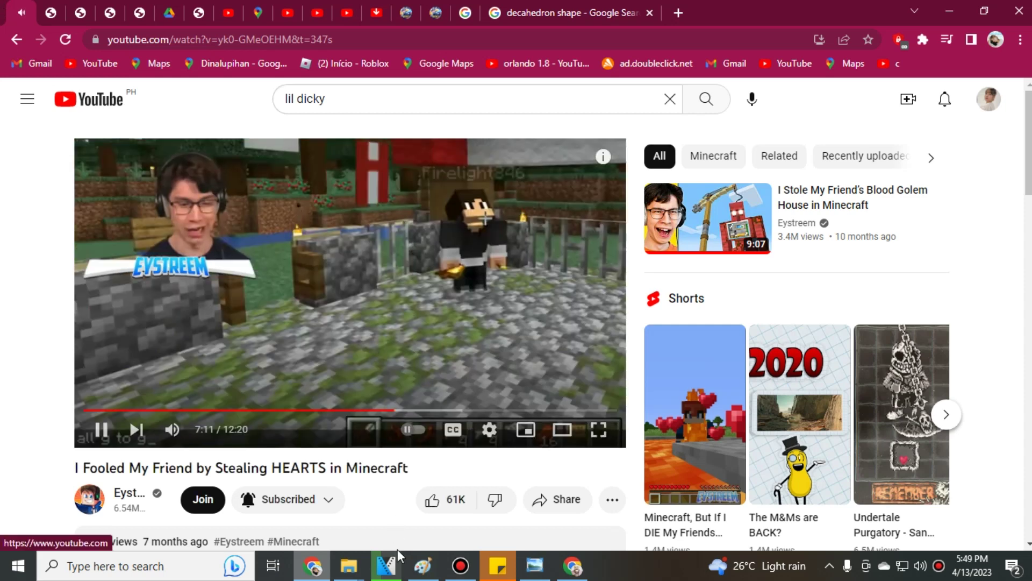
left_click(388, 565)
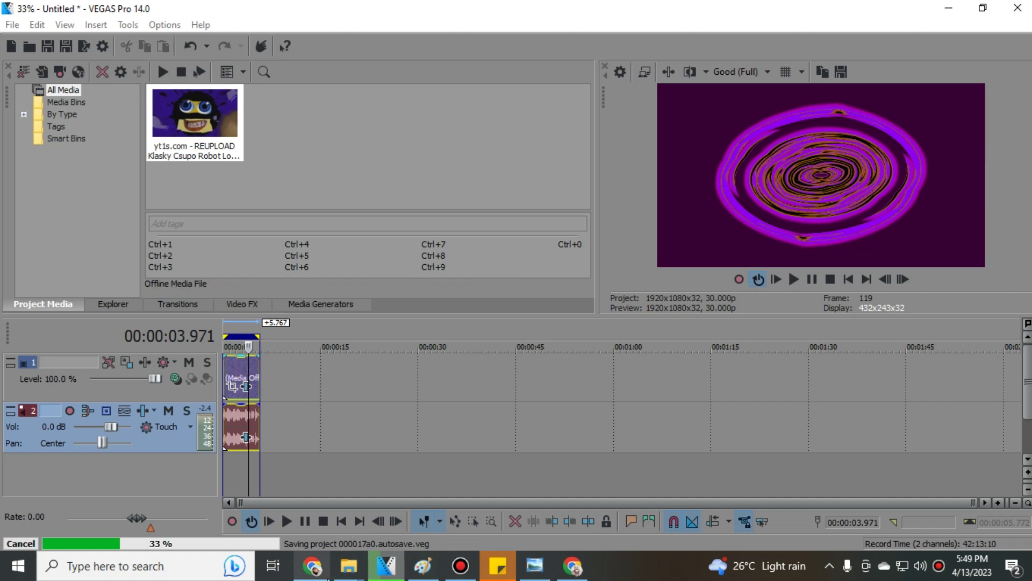
left_click(315, 566)
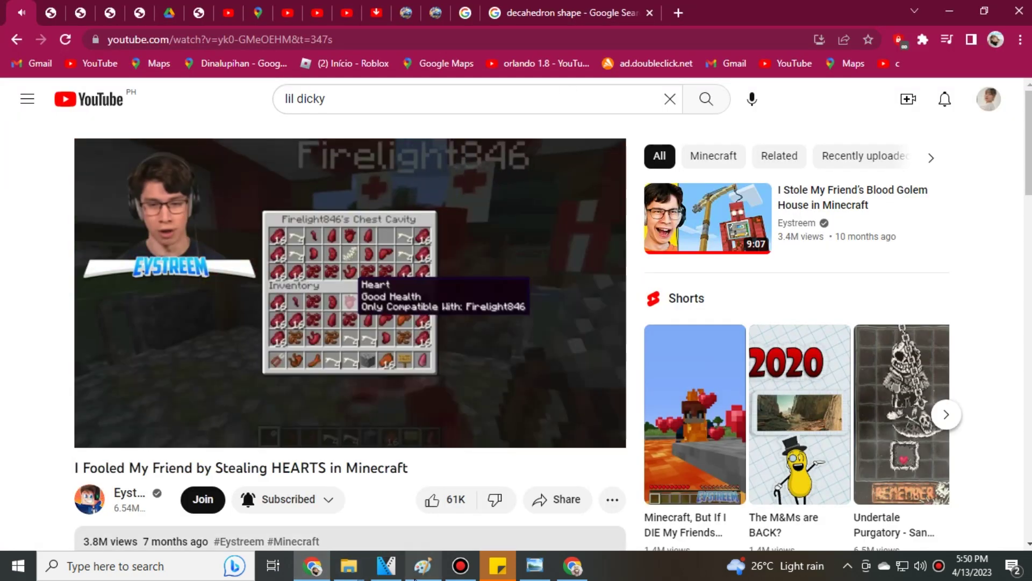
left_click(422, 565)
left_click(387, 565)
Step: Drag Yve Equilibrium Shapes.png from Saved Pictures onto a new top track in VEGAS
left_click(348, 565)
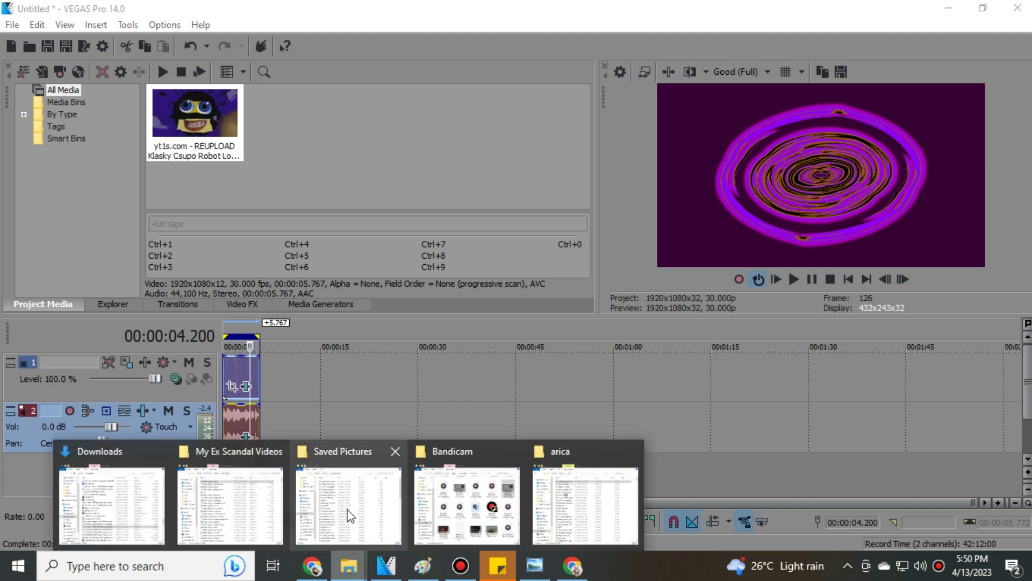
left_click(349, 515)
left_click_drag(596, 142, 368, 348)
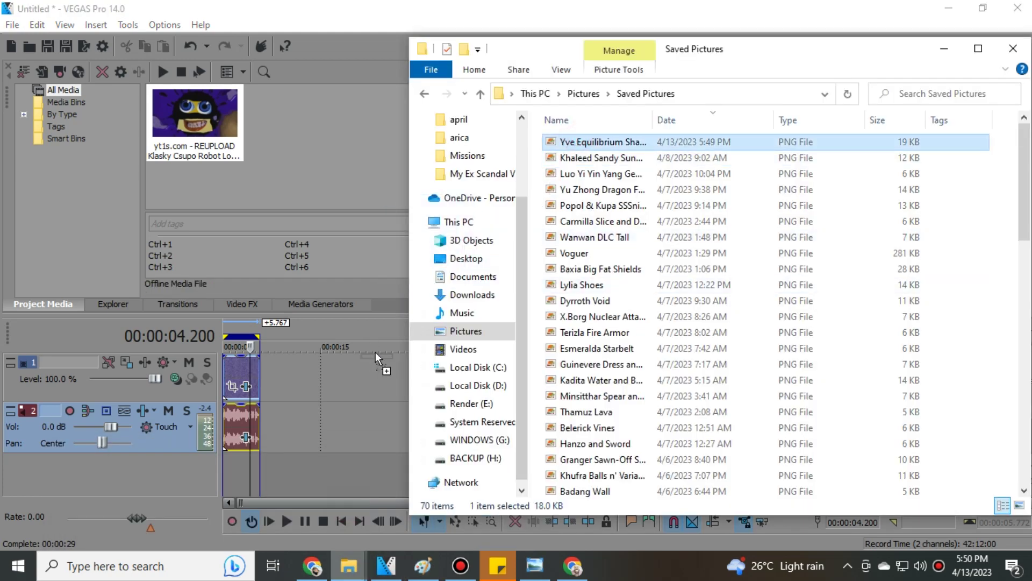
mouse_move(375, 352)
left_mouse_down()
mouse_move(377, 372)
mouse_move(242, 380)
mouse_move(262, 392)
left_mouse_up()
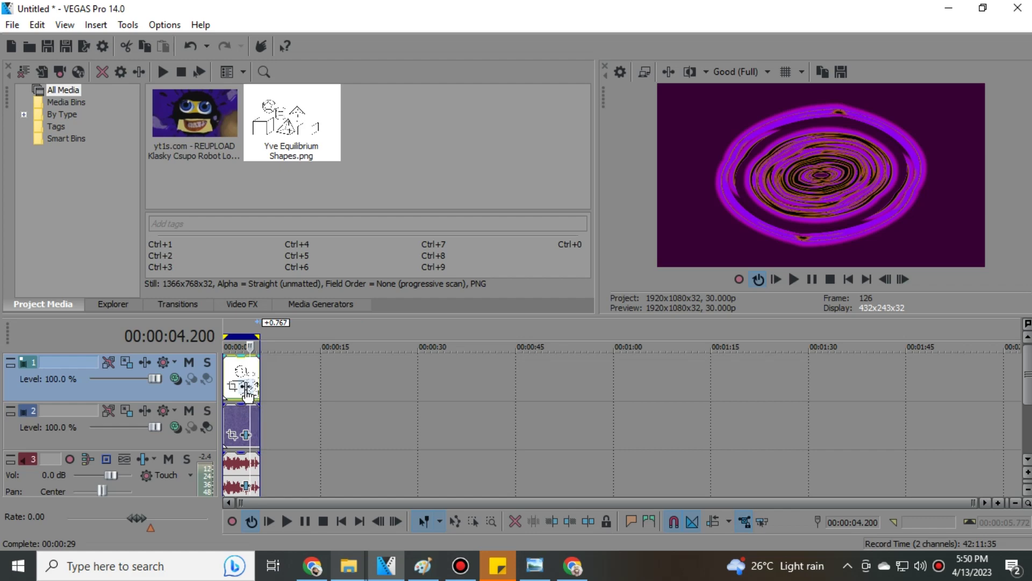
Step: Pause and resume the YouTube video, glance at the Paint drawing, then return to VEGAS
key("alt+Tab")
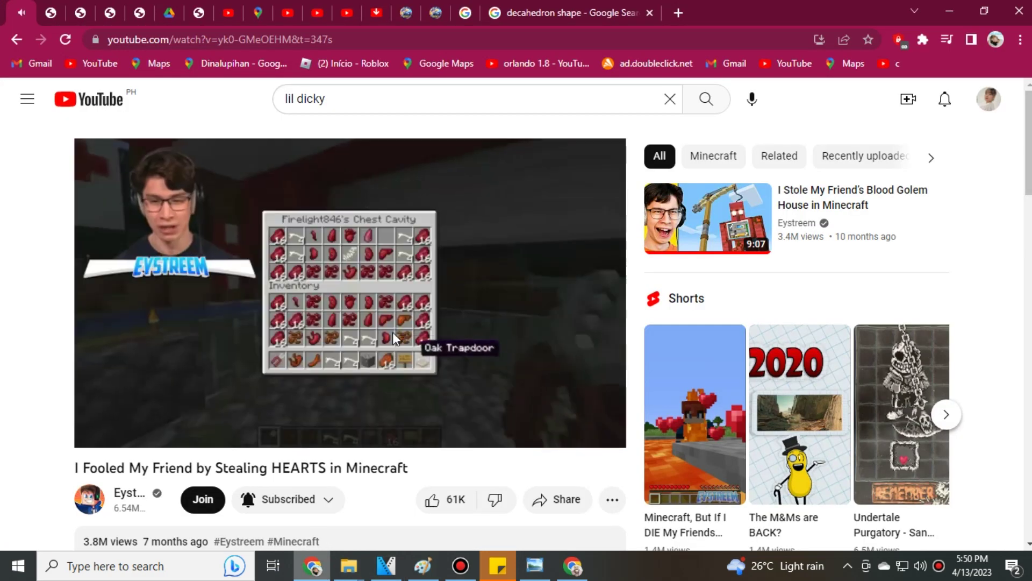
left_click(393, 331)
left_click(392, 330)
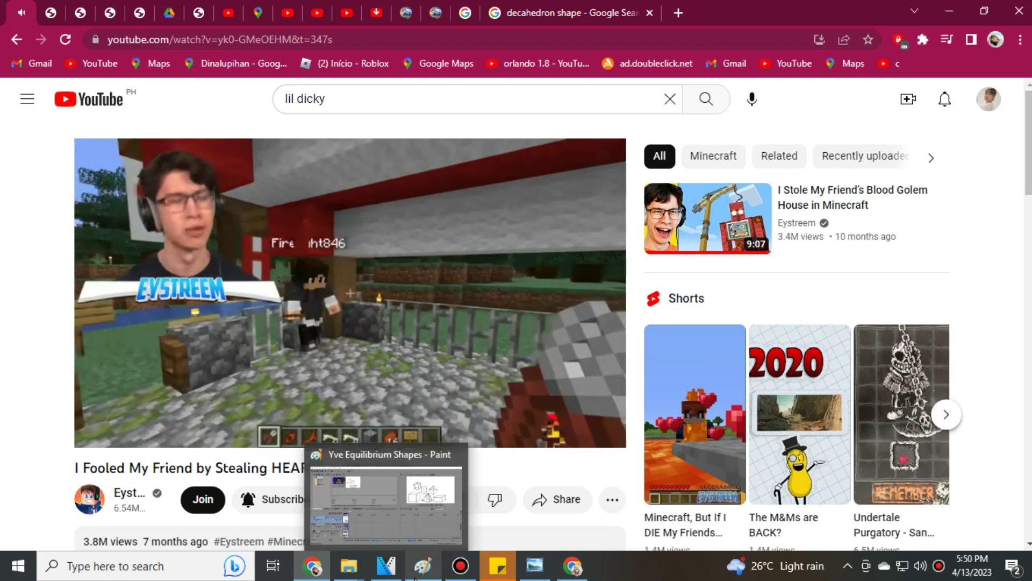
left_click(422, 565)
left_click(387, 566)
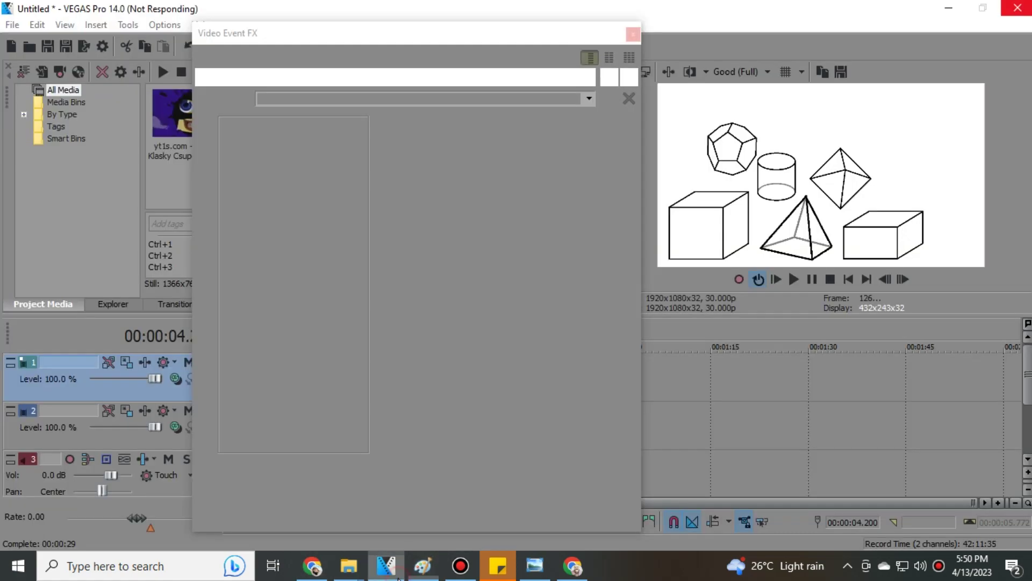
left_click(421, 566)
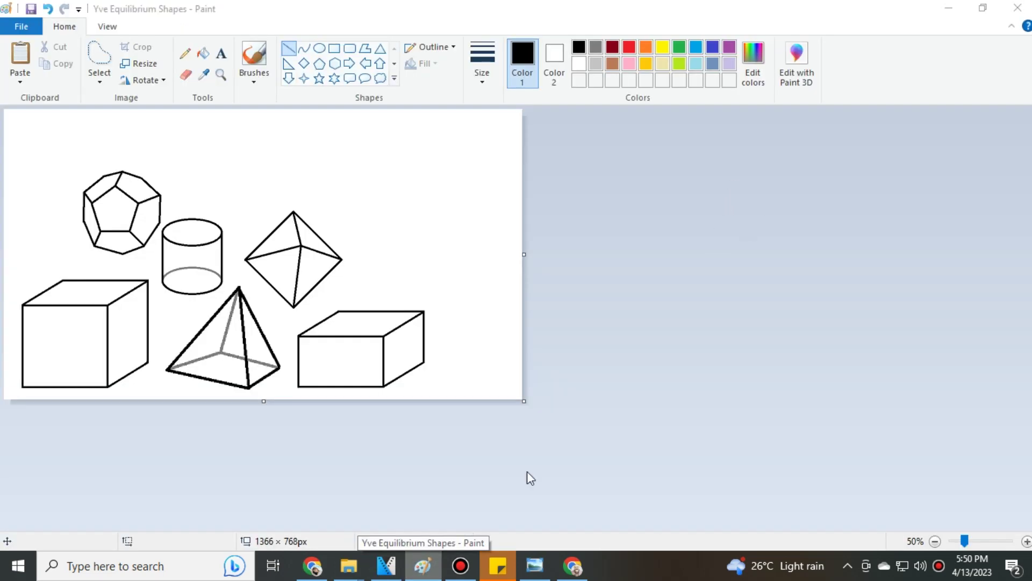
left_click(388, 565)
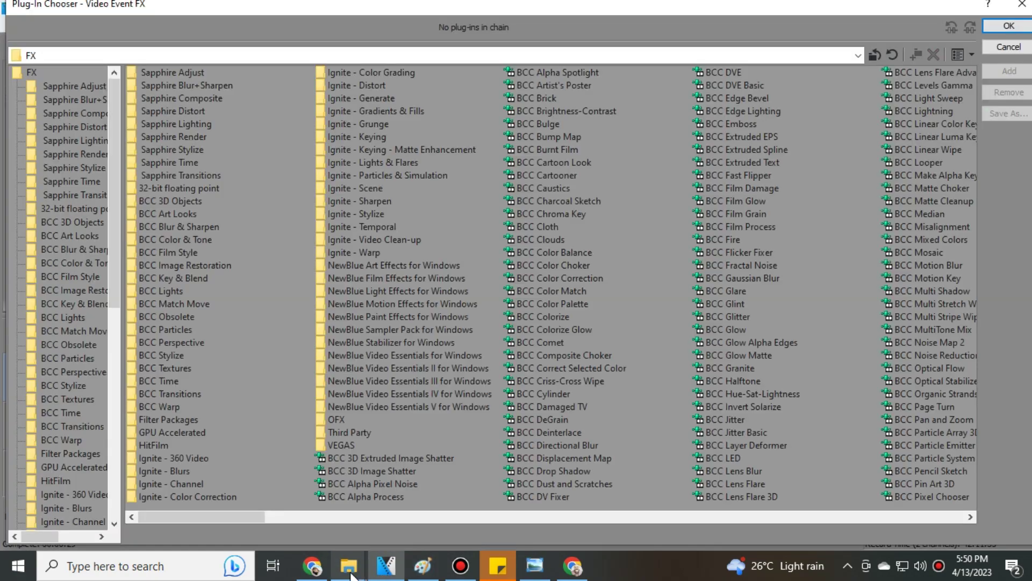
scroll(499, 407, "down", 5)
scroll(499, 407, "down", 5)
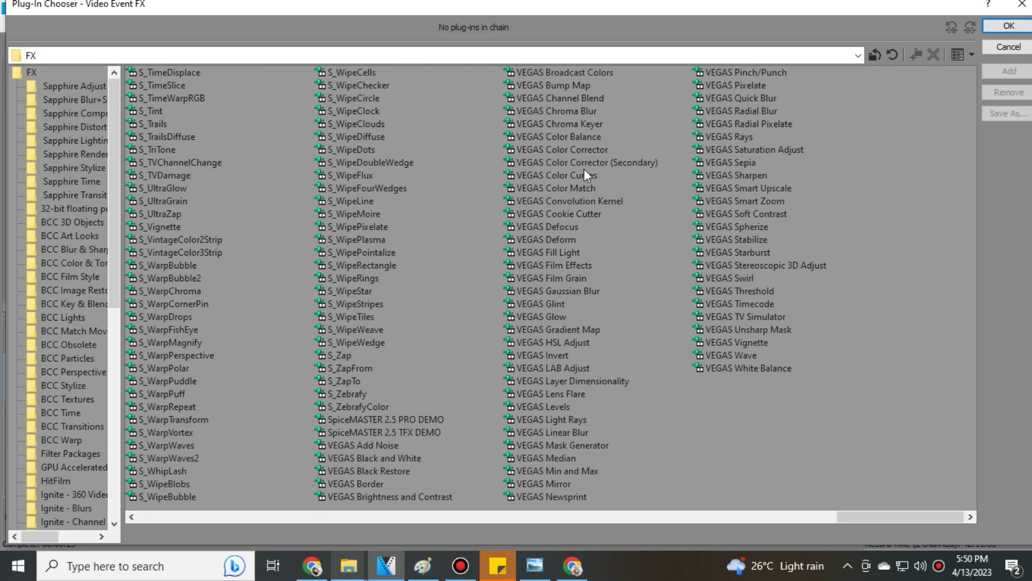
Step: Add VEGAS Chroma Keyer to the shapes clip and choose the White Screen preset
left_click(556, 123)
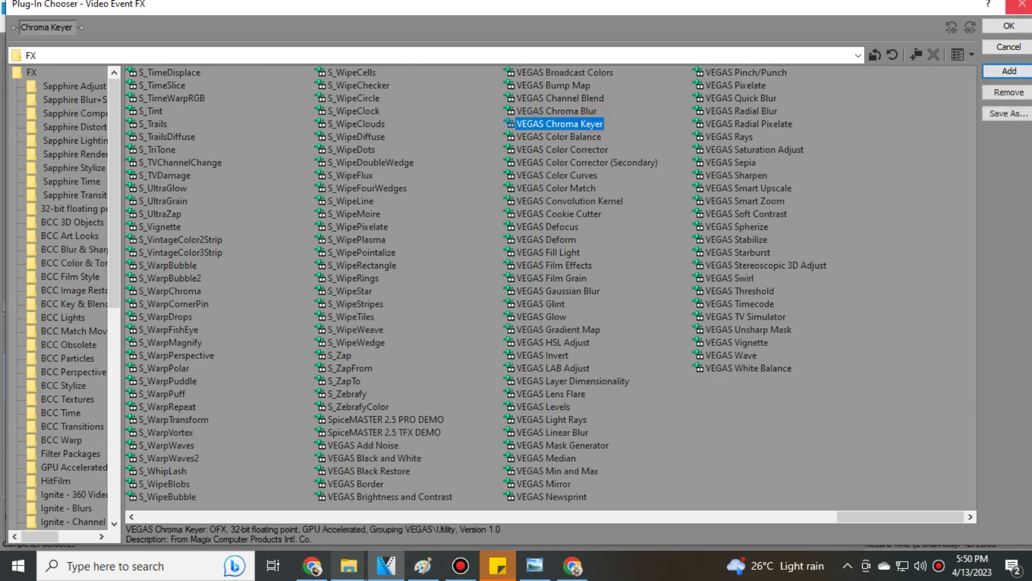
left_click(1008, 26)
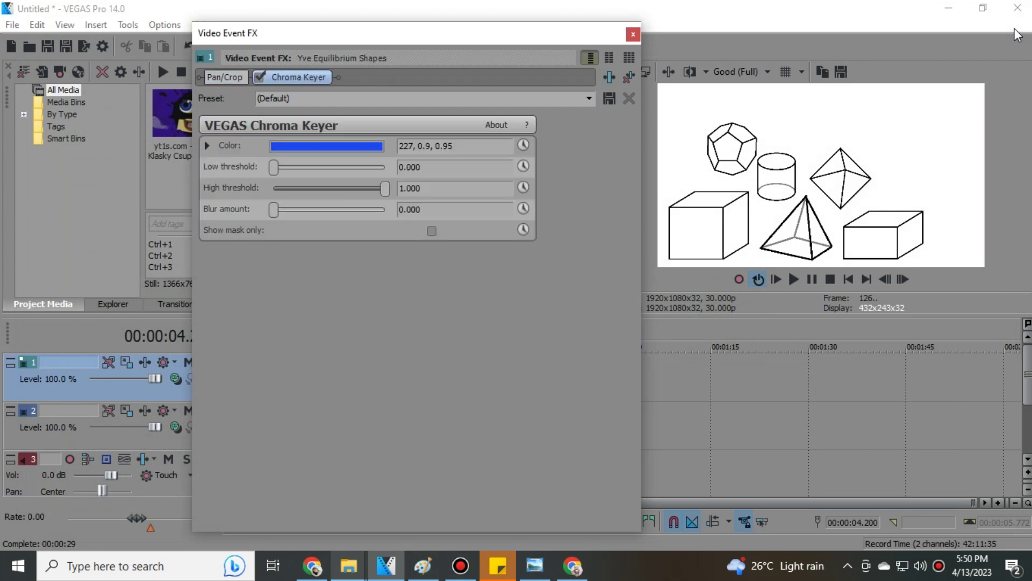
left_click(589, 97)
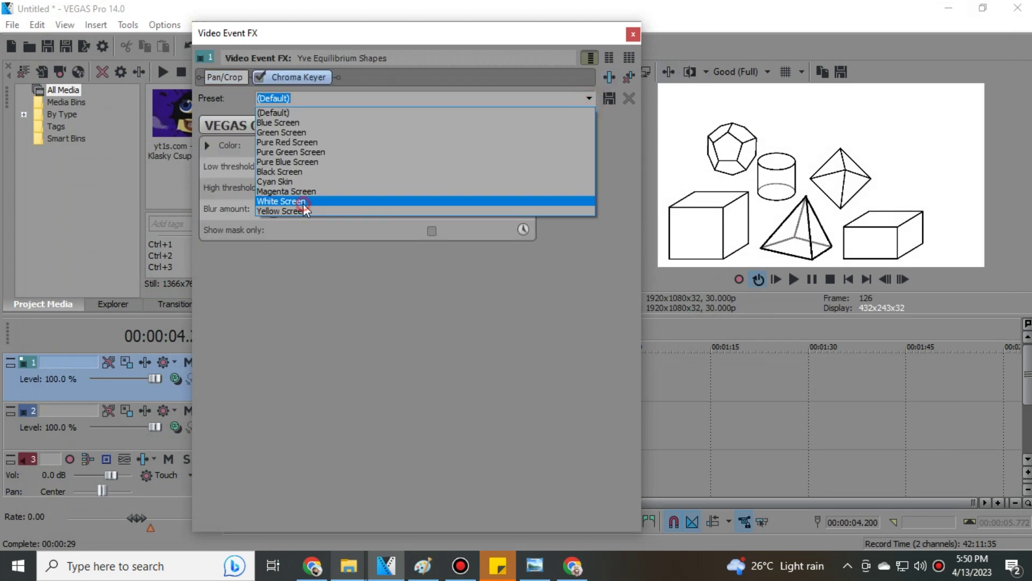
left_click(307, 202)
Step: Close Video Event FX and open the audio event's FX chain, checking YouTube meanwhile
left_click(634, 35)
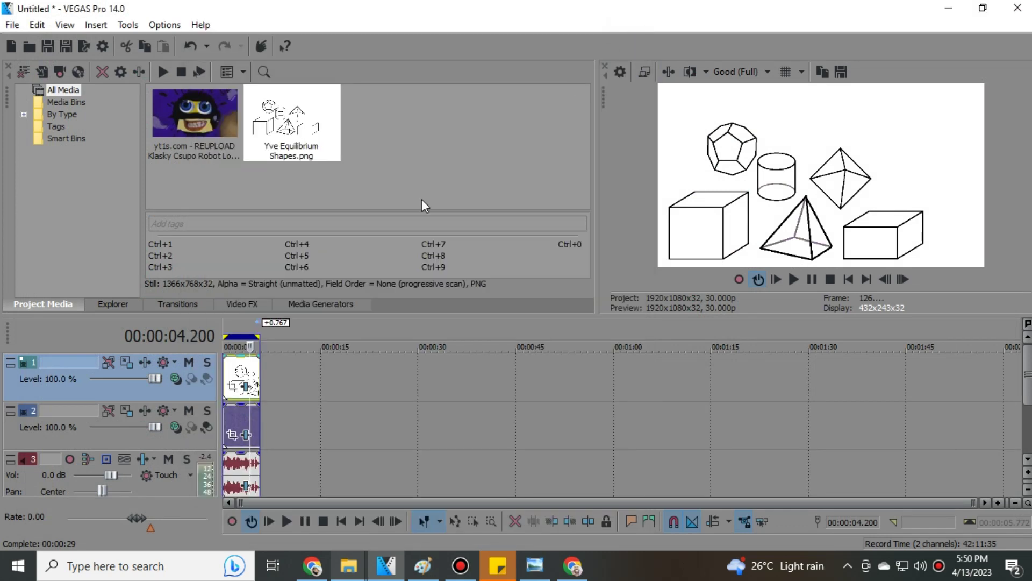
left_click(247, 487)
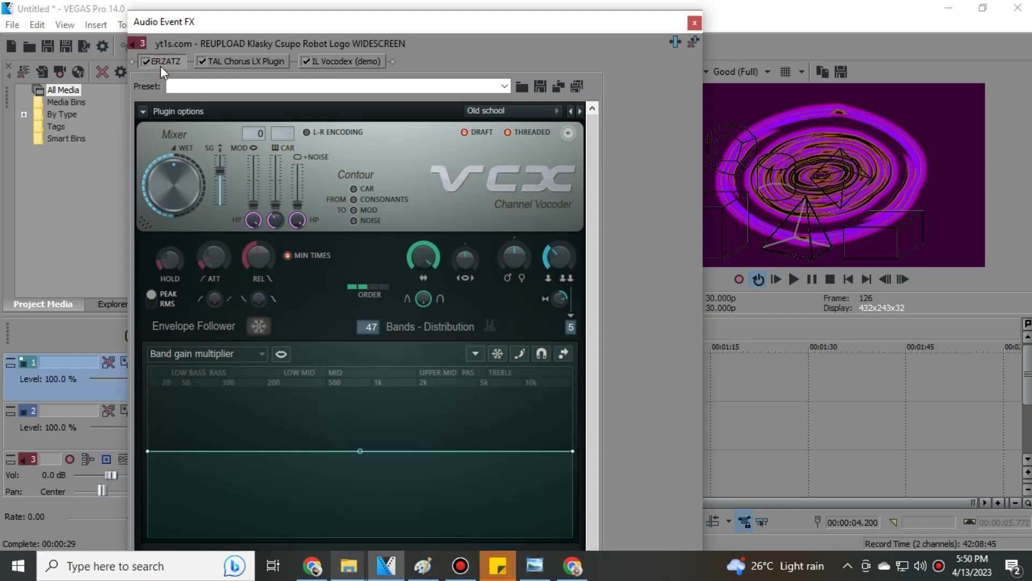
left_click(313, 565)
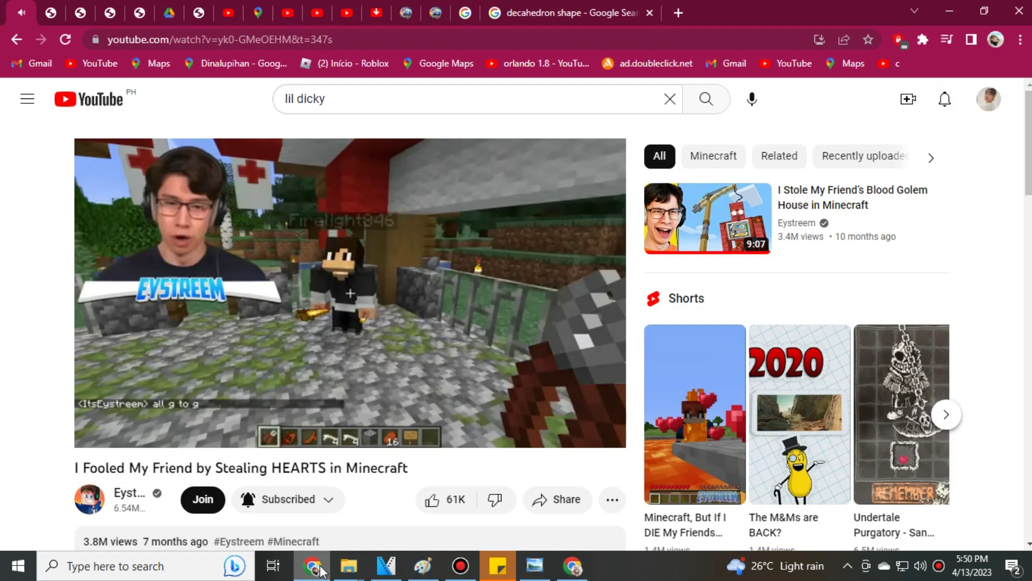
mouse_move(387, 565)
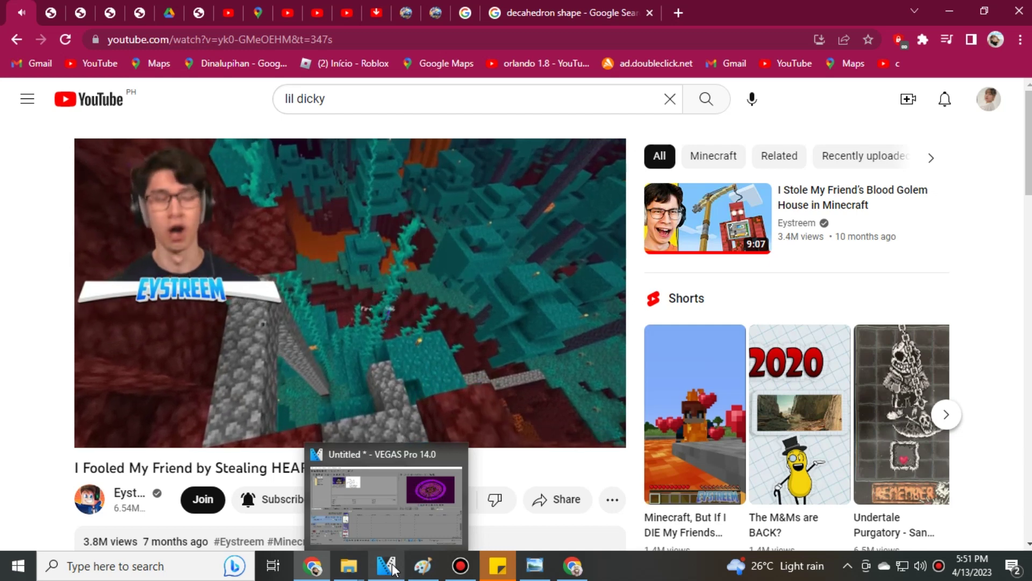
left_click(388, 565)
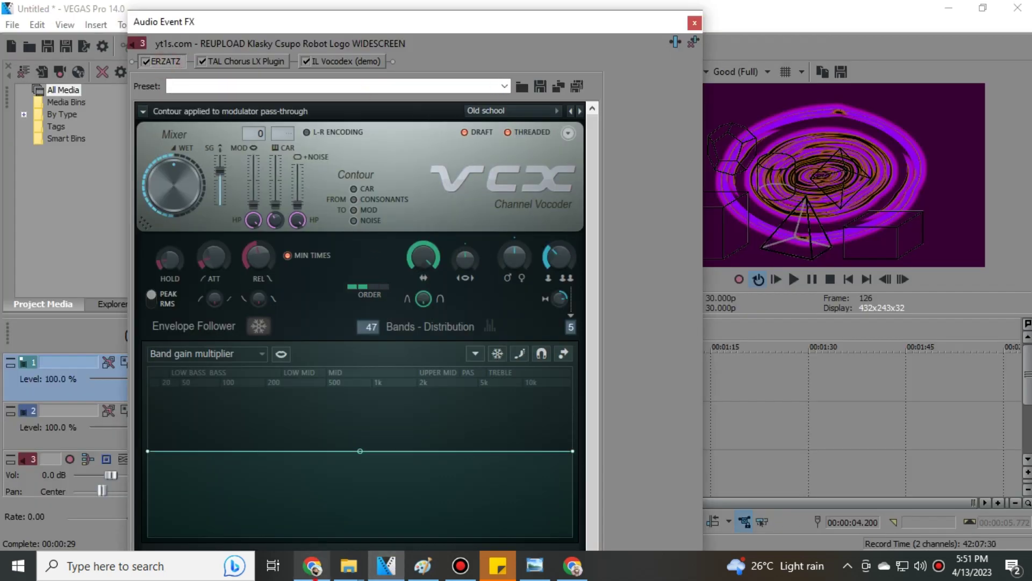
left_click(314, 565)
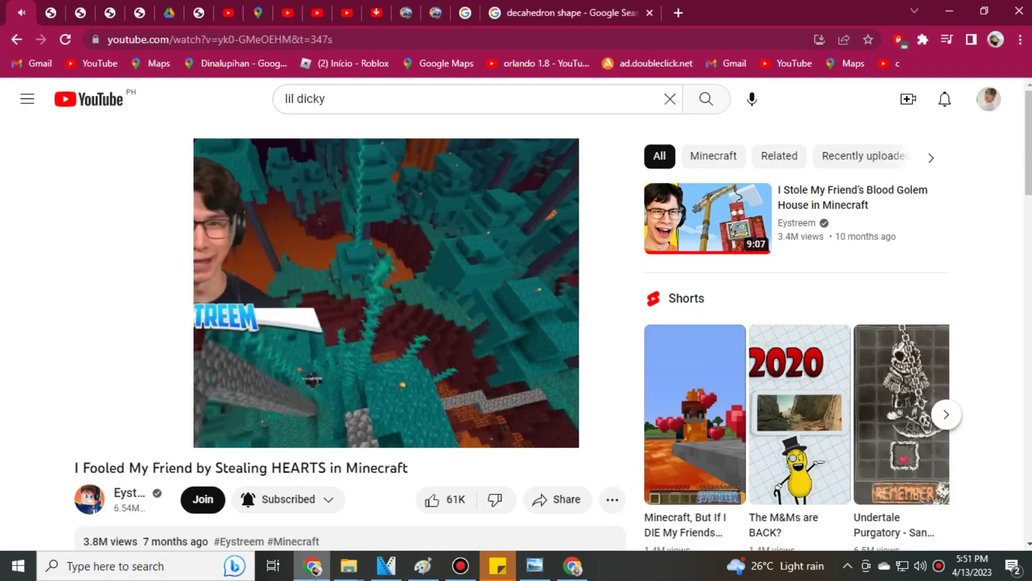
left_click(388, 565)
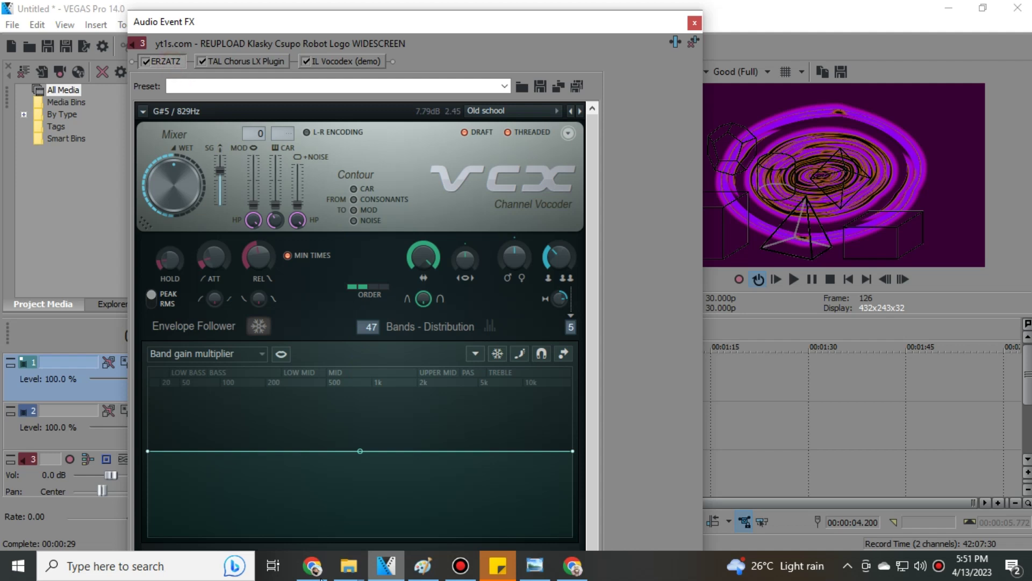
Step: Browse the ERZATZ, TAL Chorus LX and IL Vocodex settings, then close the audio effects window
left_click(165, 61)
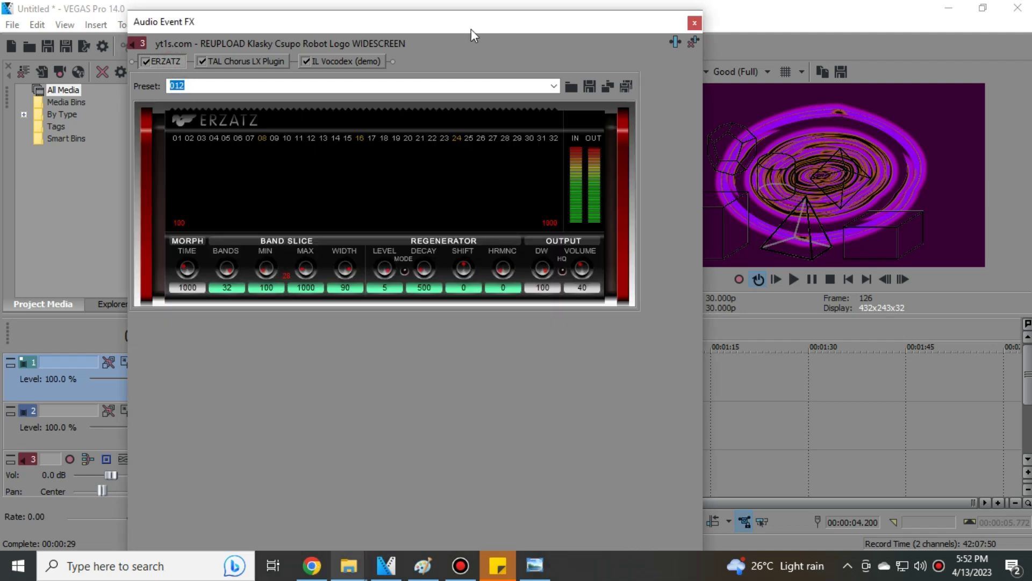
left_click(554, 85)
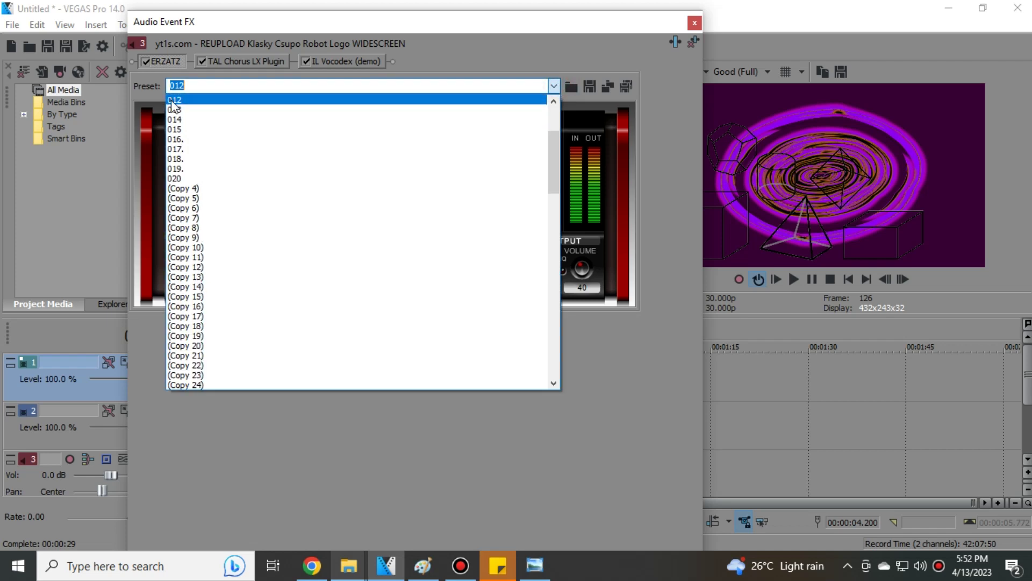
left_click(554, 86)
left_click(242, 61)
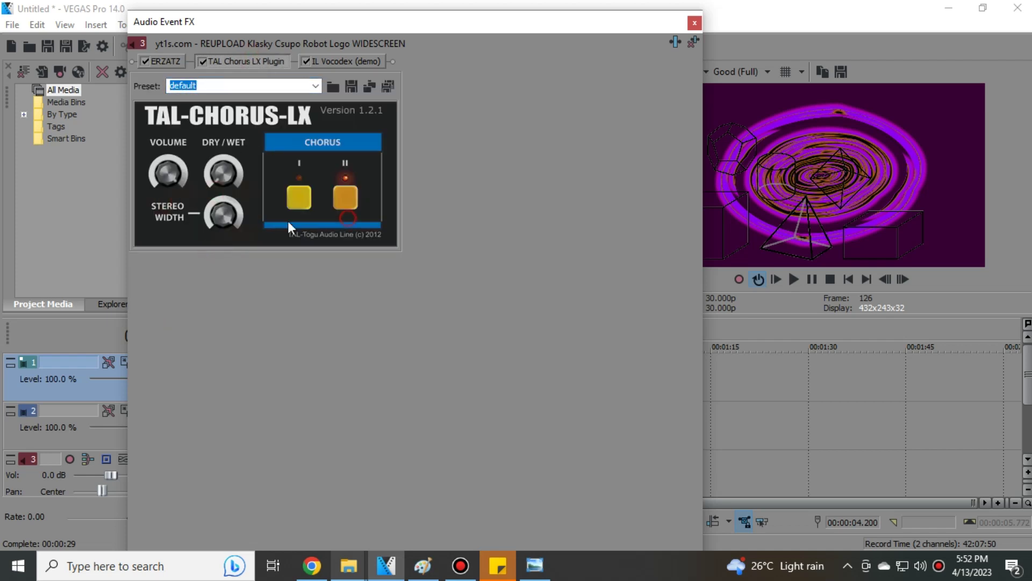
left_click(347, 62)
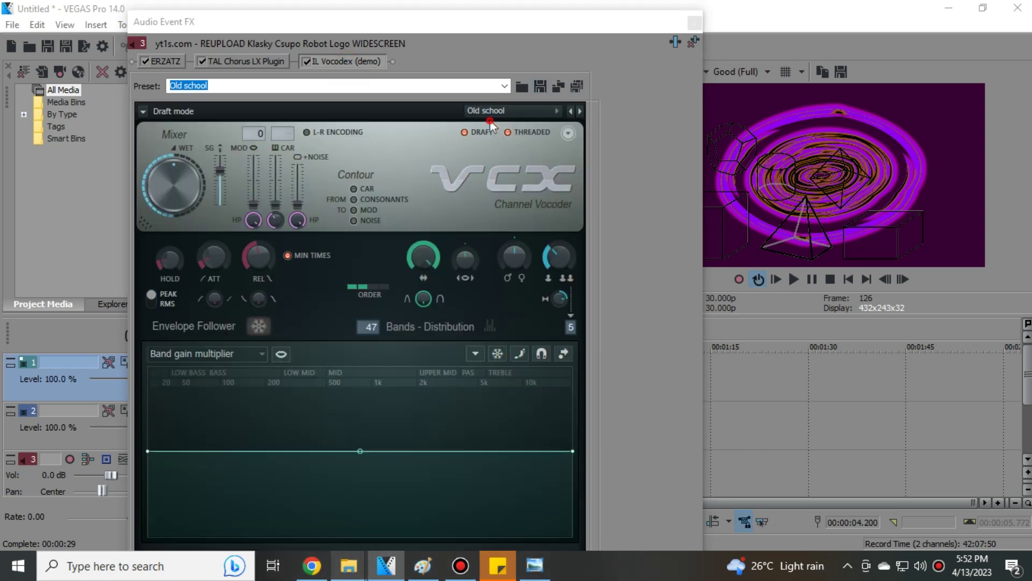
left_click(490, 121)
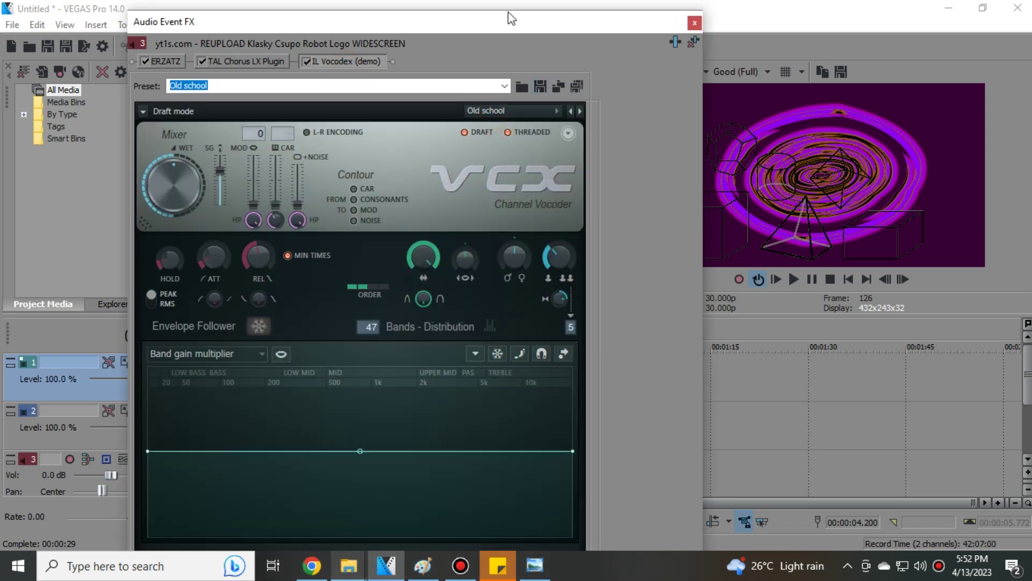
left_click_drag(506, 10, 505, 43)
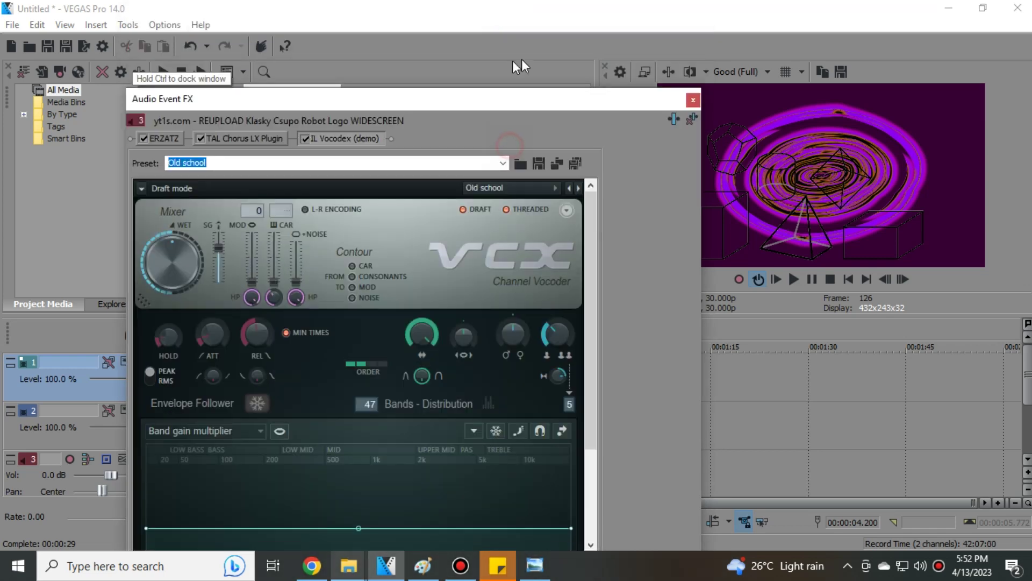
scroll(362, 323, "down", 5)
left_click(219, 473)
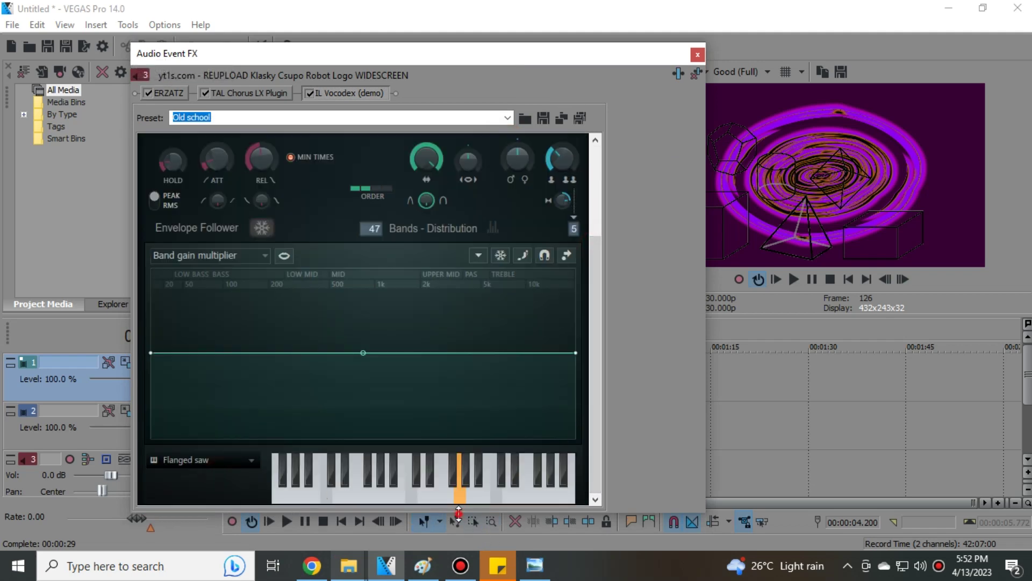
left_click(697, 56)
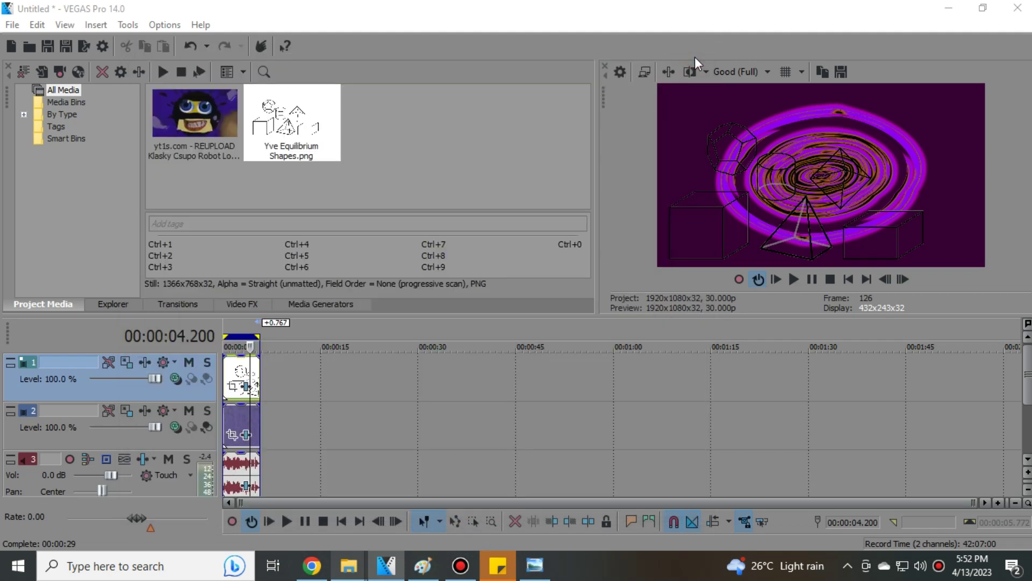